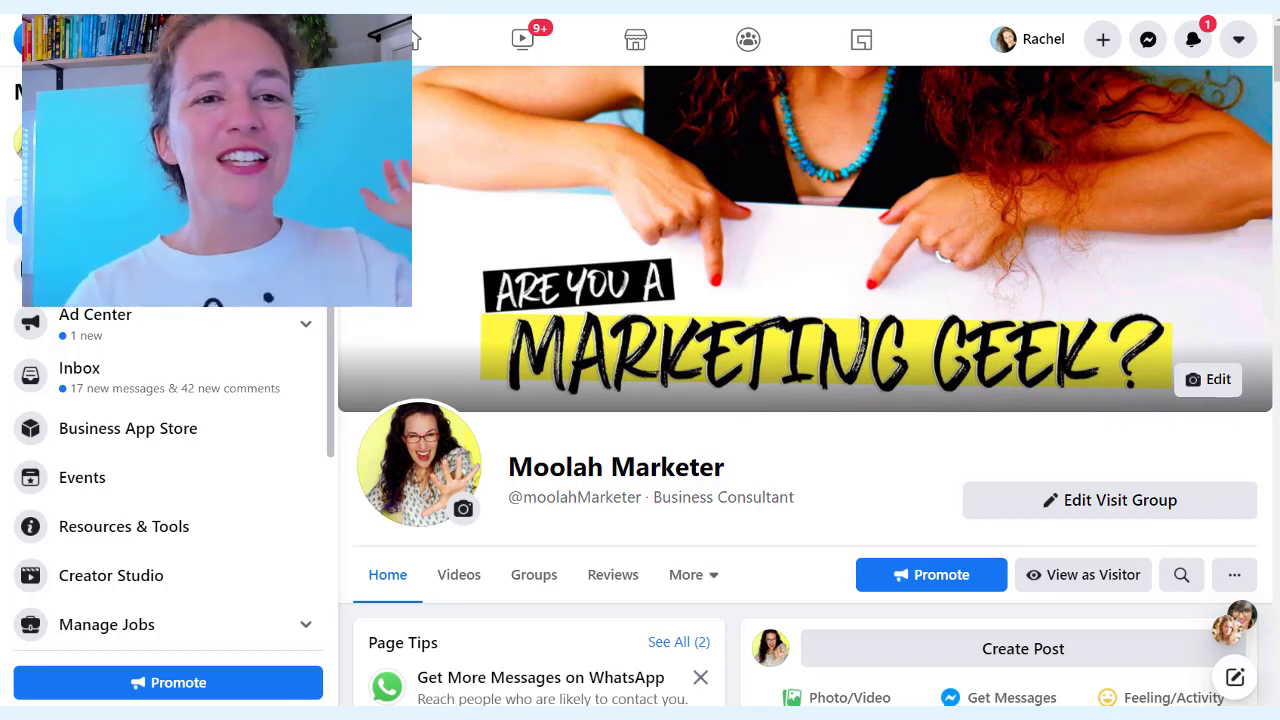
Open the Invite Friends dialog from the Moolah Marketer page's more-actions menu
{"action": "scroll", "coordinate": [580, 106], "scroll_direction": "down", "scroll_amount": 3}
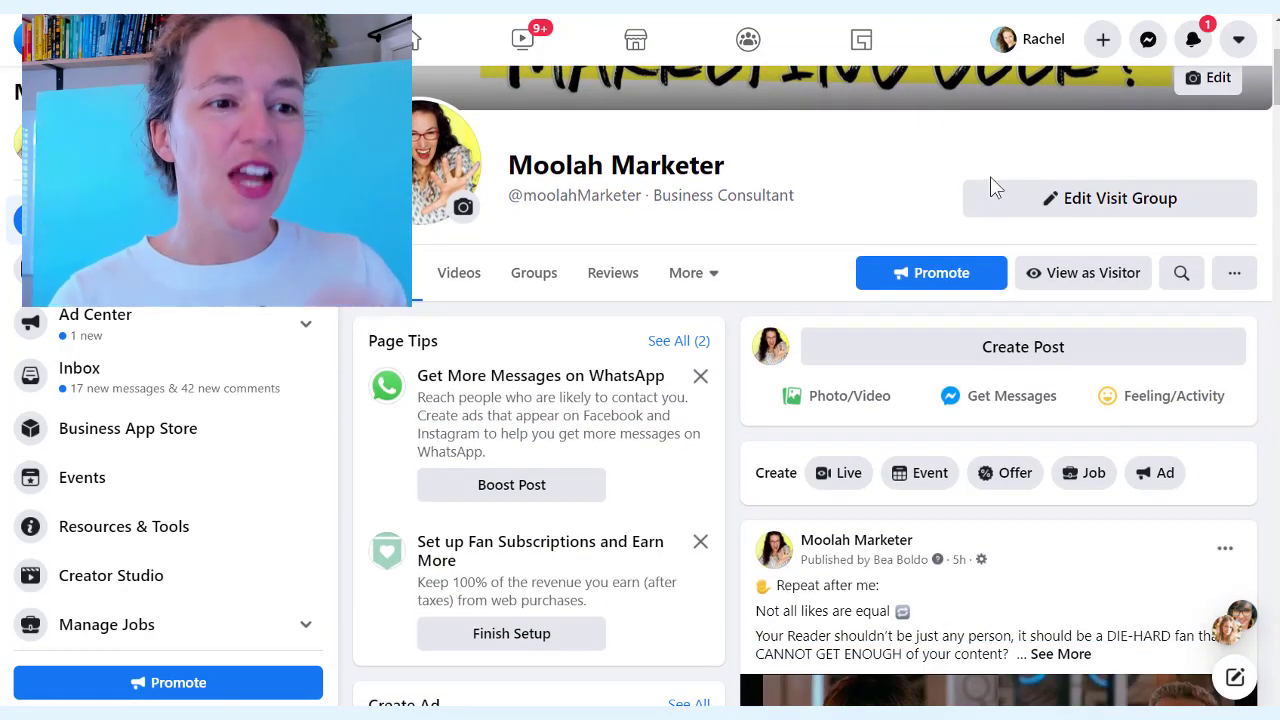
{"action": "left_click", "coordinate": [1233, 281]}
{"action": "scroll", "coordinate": [1050, 380], "scroll_direction": "down", "scroll_amount": 2}
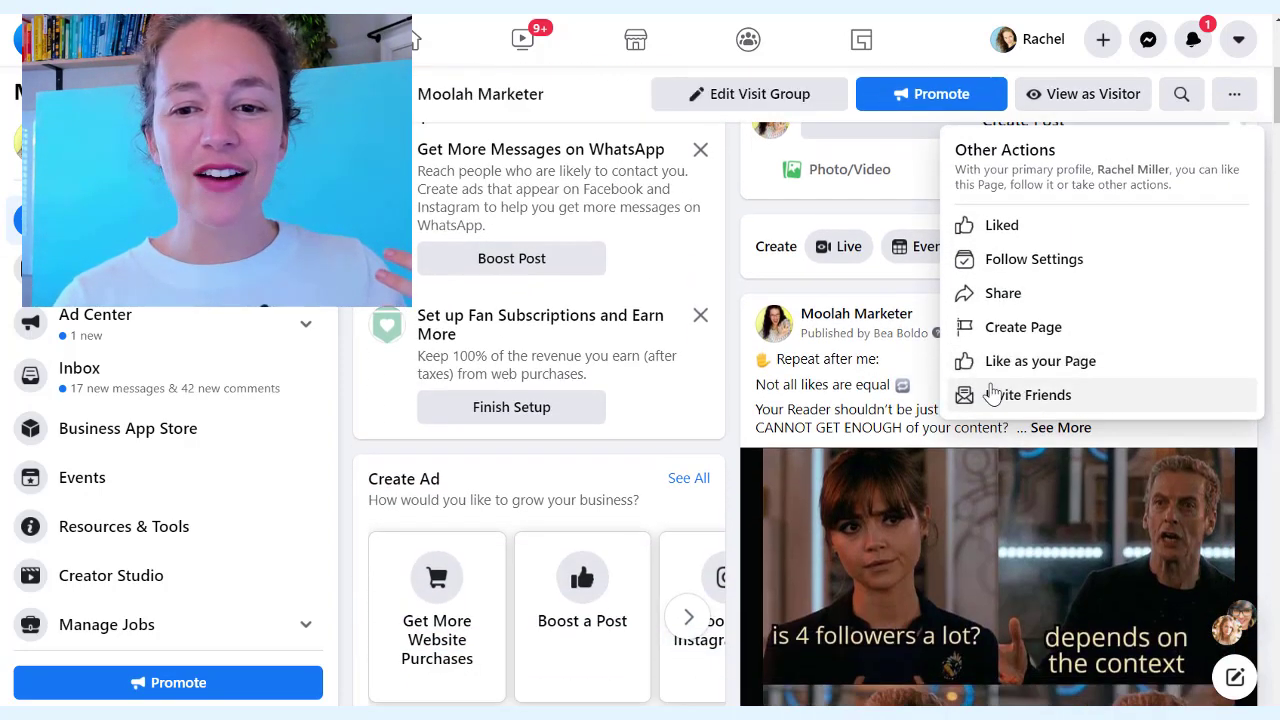
{"action": "left_click", "coordinate": [971, 397]}
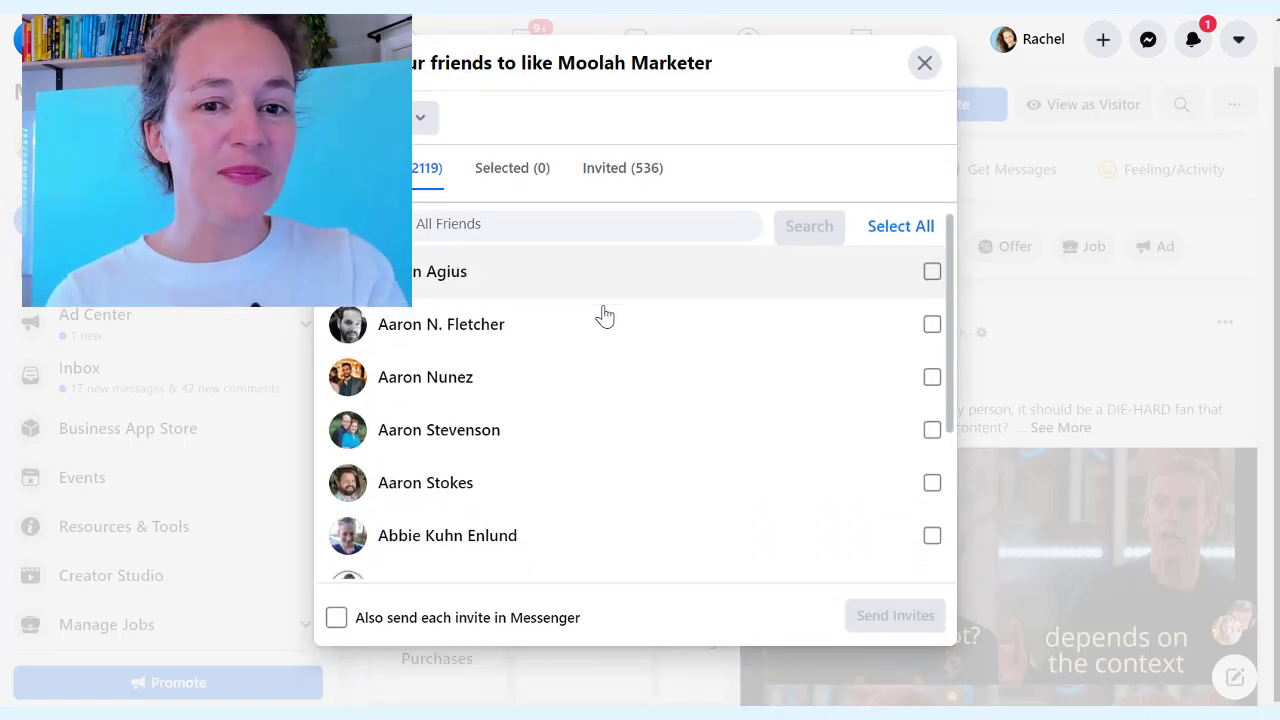
Scroll through the list of 2,119 friends available to invite
{"action": "scroll", "coordinate": [570, 300], "scroll_direction": "down", "scroll_amount": 3}
{"action": "scroll", "coordinate": [540, 355], "scroll_direction": "down", "scroll_amount": 10}
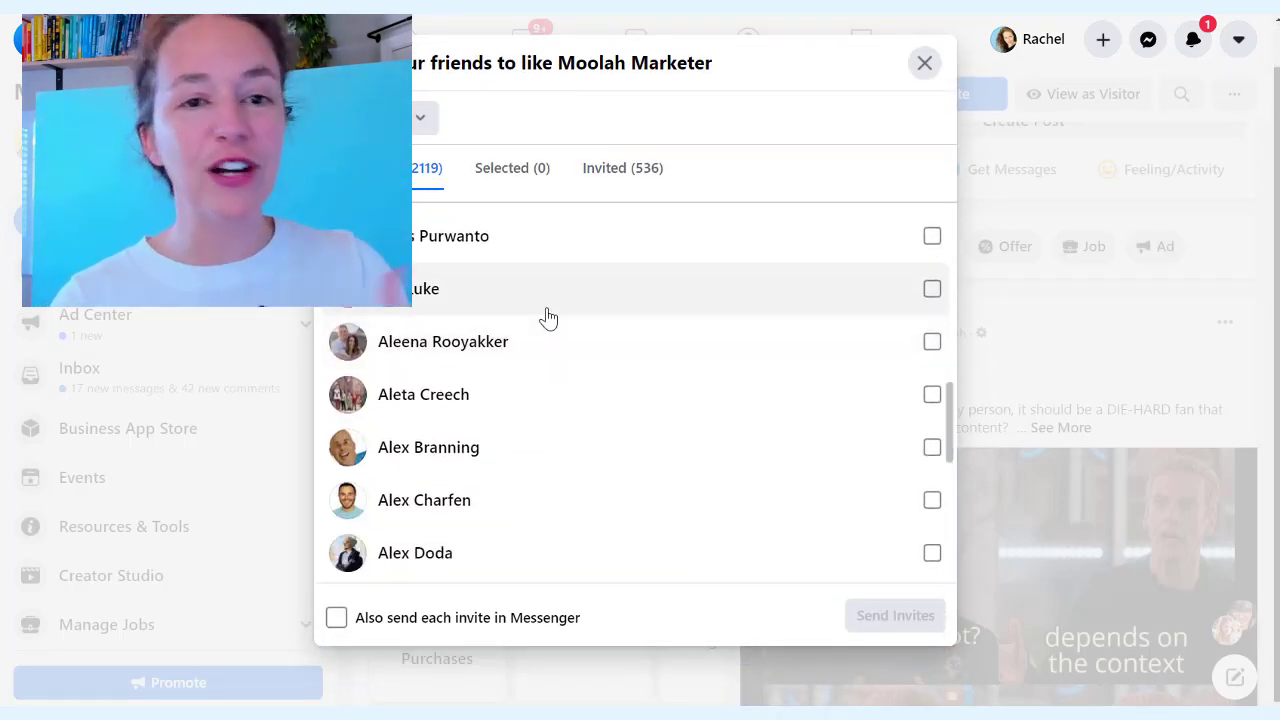
{"action": "scroll", "coordinate": [557, 370], "scroll_direction": "down", "scroll_amount": 10}
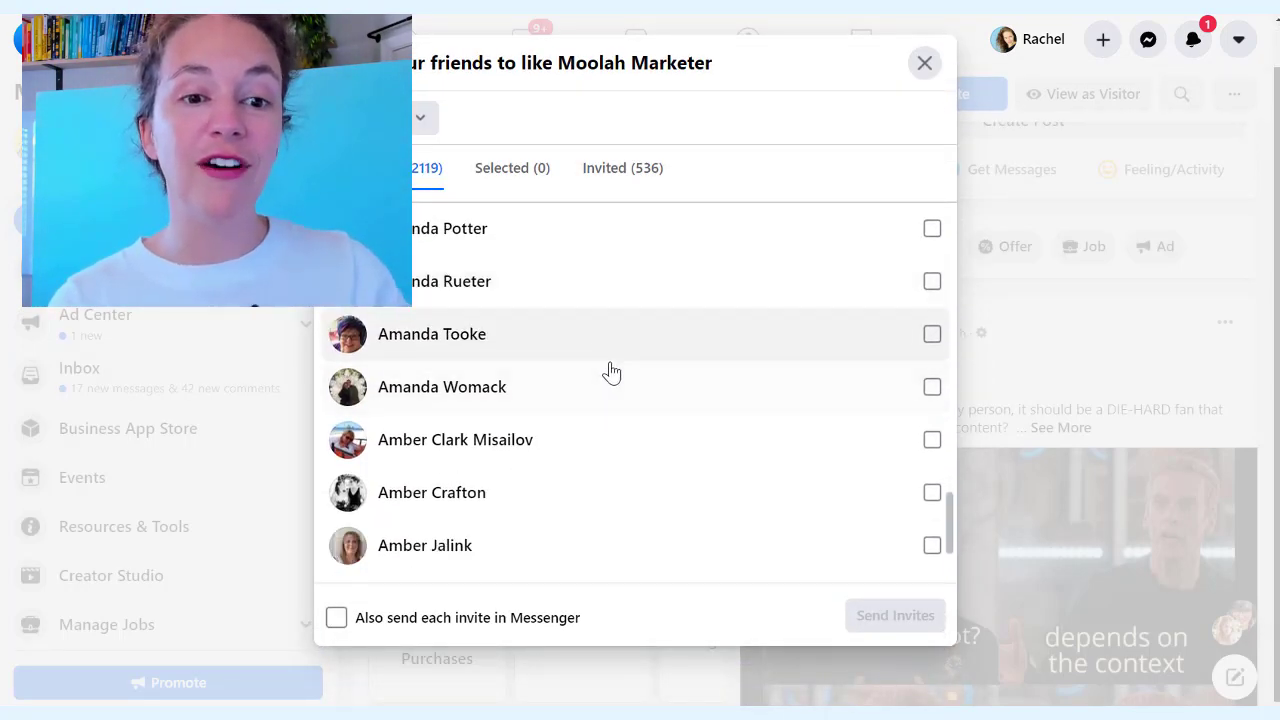
{"action": "scroll", "coordinate": [620, 357], "scroll_direction": "down", "scroll_amount": 6}
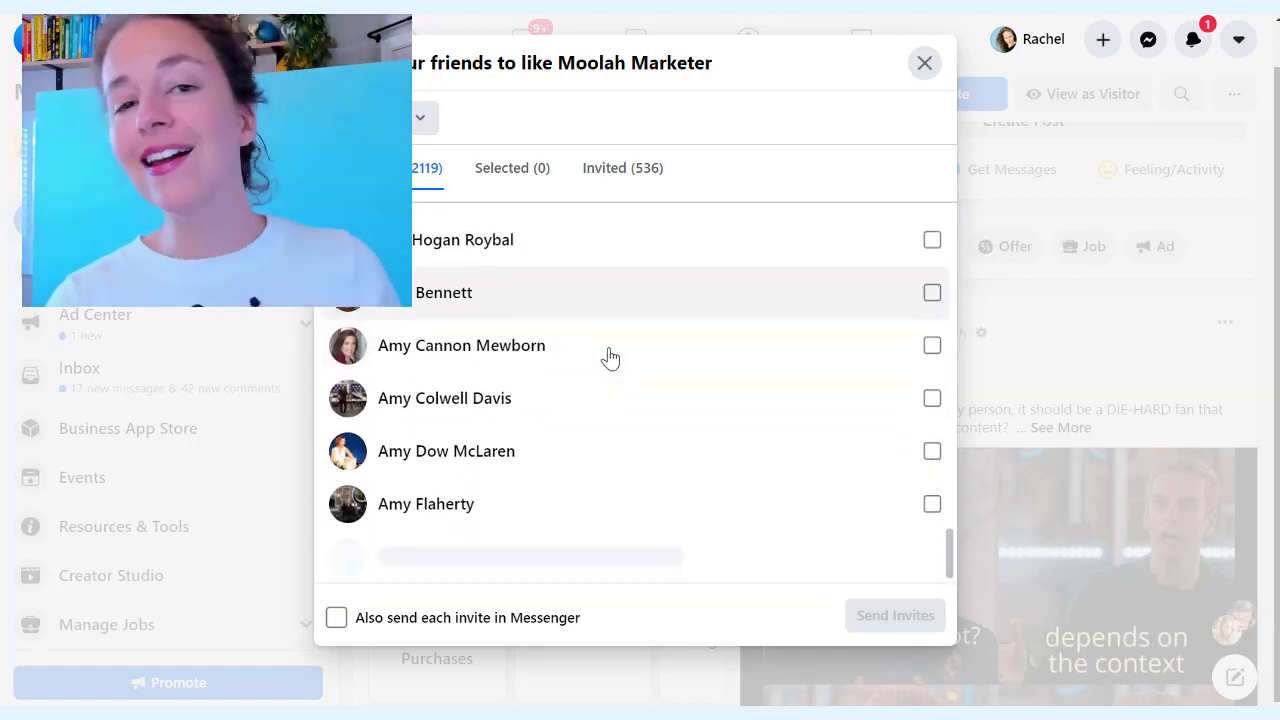
{"action": "scroll", "coordinate": [608, 358], "scroll_direction": "down", "scroll_amount": 5}
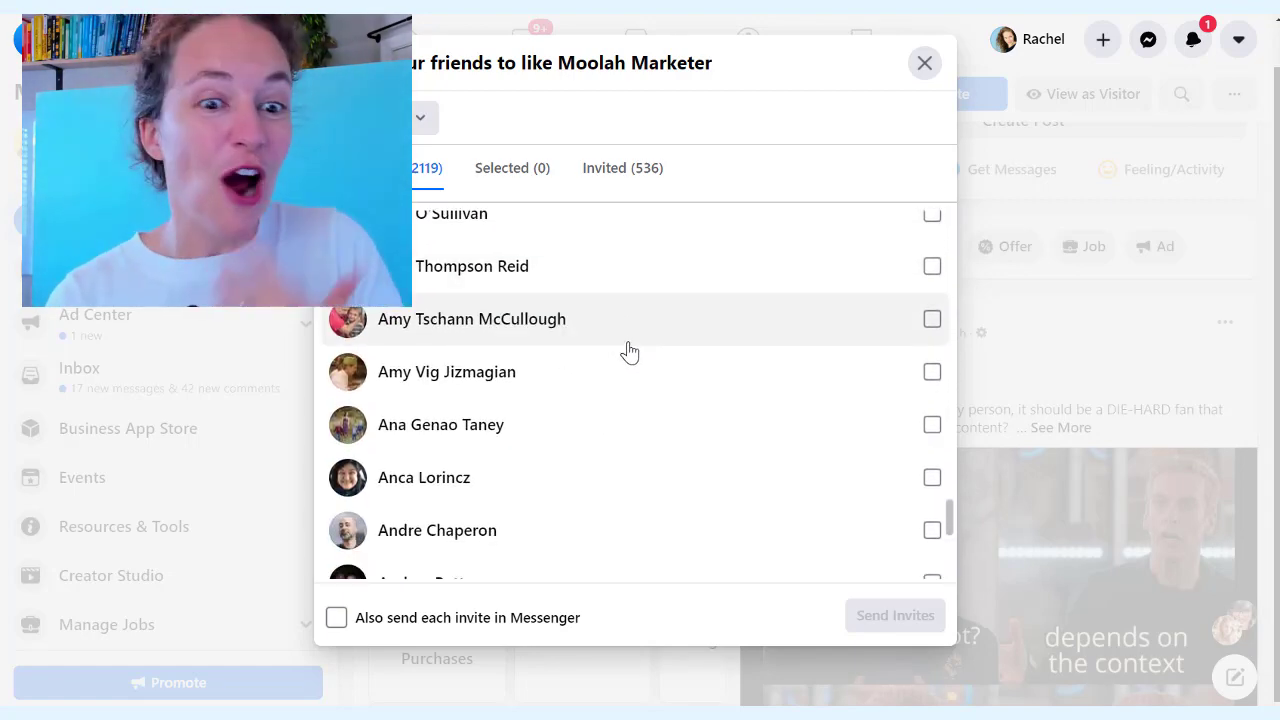
{"action": "scroll", "coordinate": [600, 349], "scroll_direction": "up", "scroll_amount": 5}
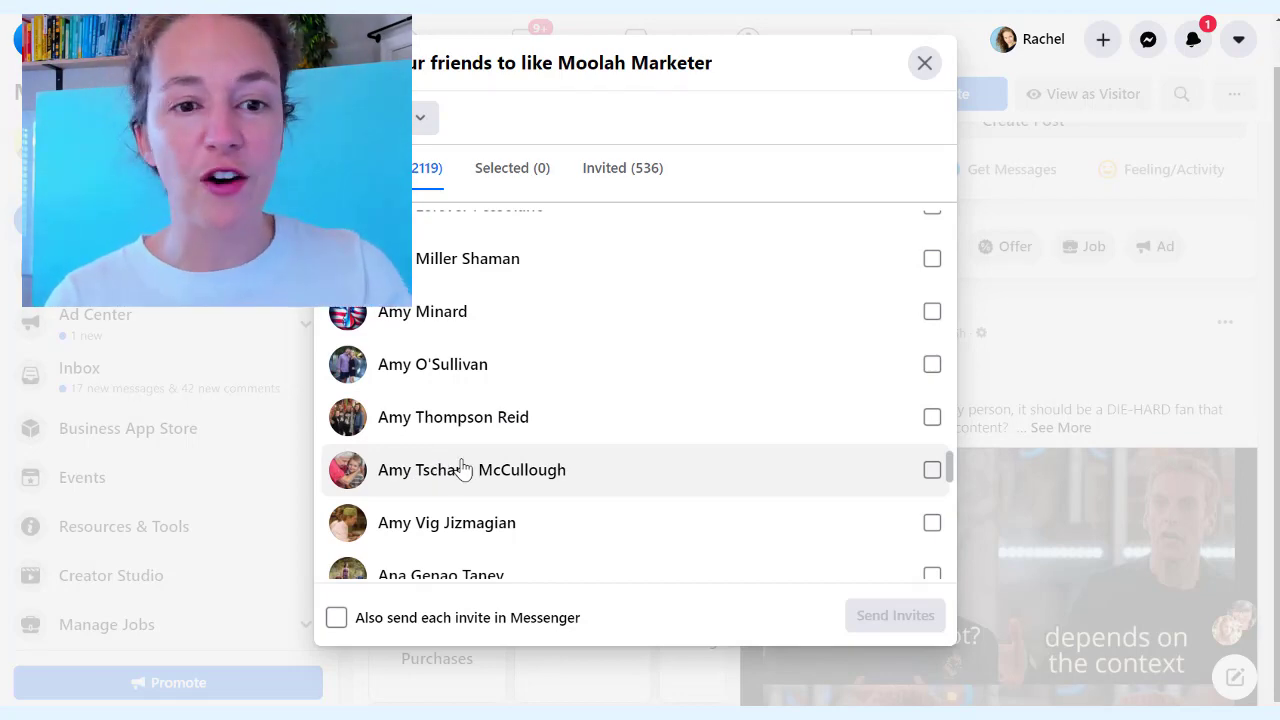
{"action": "scroll", "coordinate": [497, 383], "scroll_direction": "down", "scroll_amount": 10}
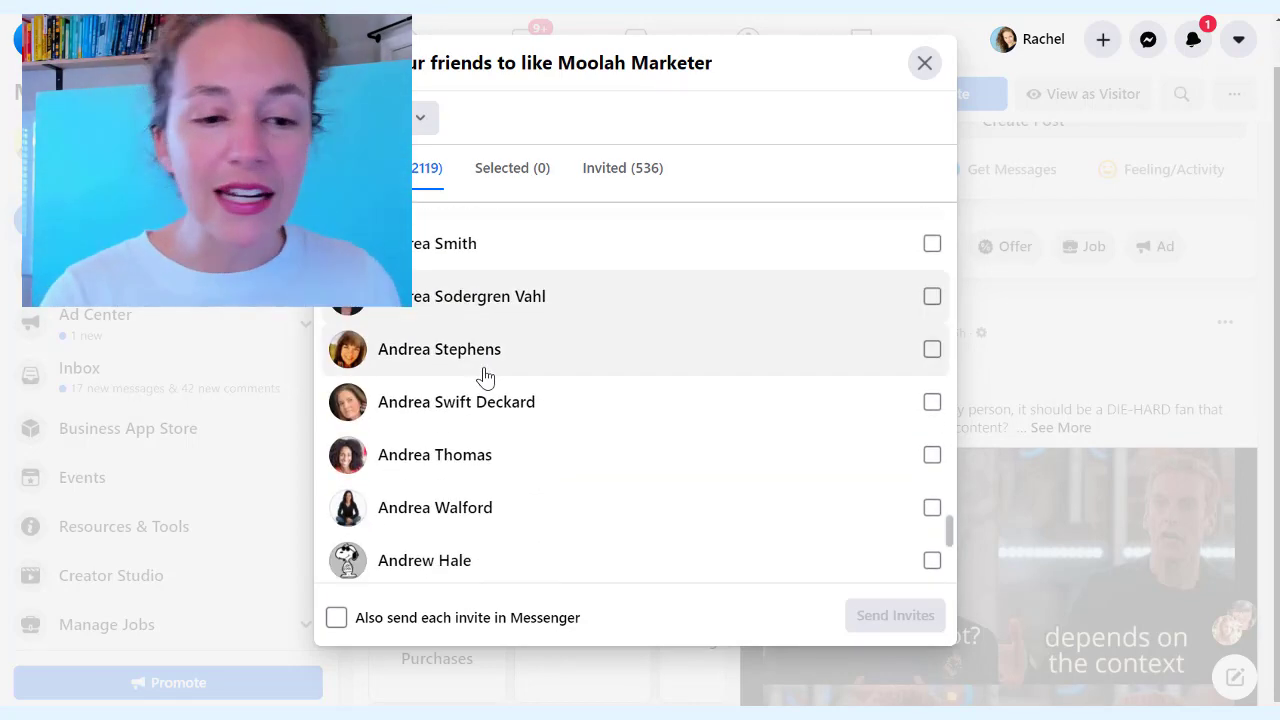
{"action": "scroll", "coordinate": [487, 375], "scroll_direction": "down", "scroll_amount": 4}
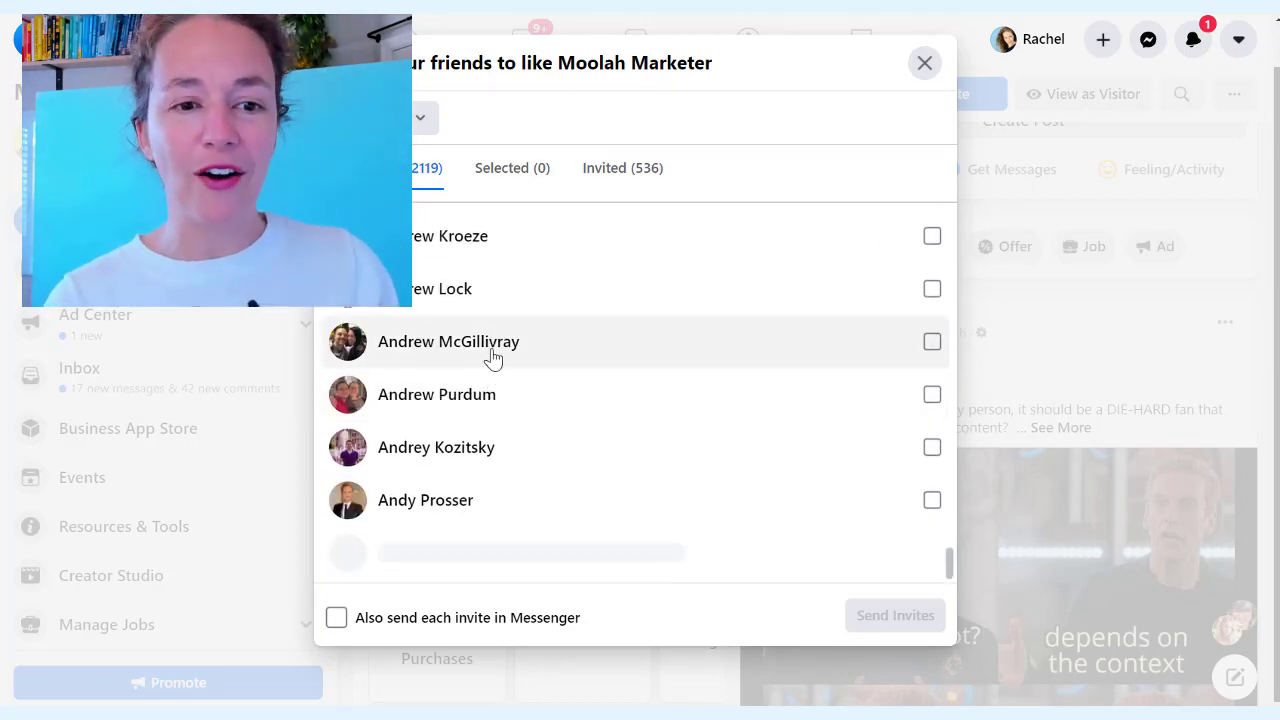
{"action": "scroll", "coordinate": [492, 358], "scroll_direction": "up", "scroll_amount": 2}
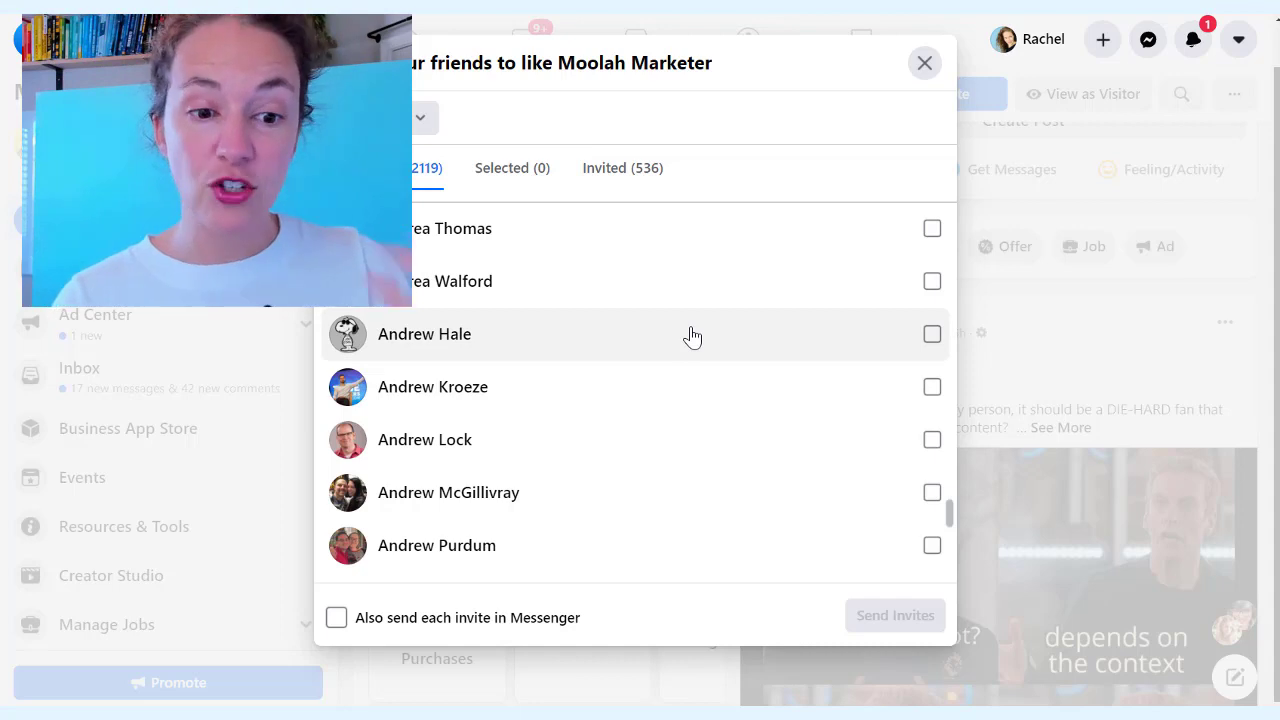
{"action": "scroll", "coordinate": [693, 337], "scroll_direction": "down", "scroll_amount": 5}
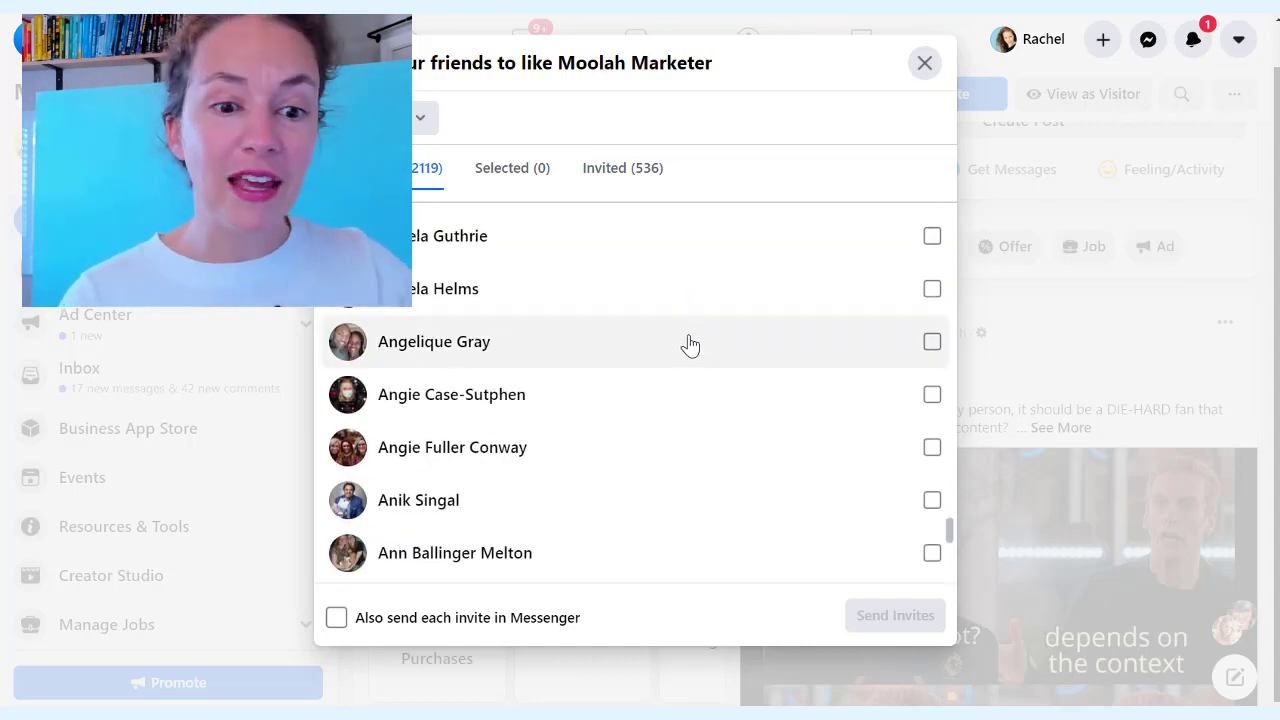
{"action": "scroll", "coordinate": [690, 345], "scroll_direction": "down", "scroll_amount": 3}
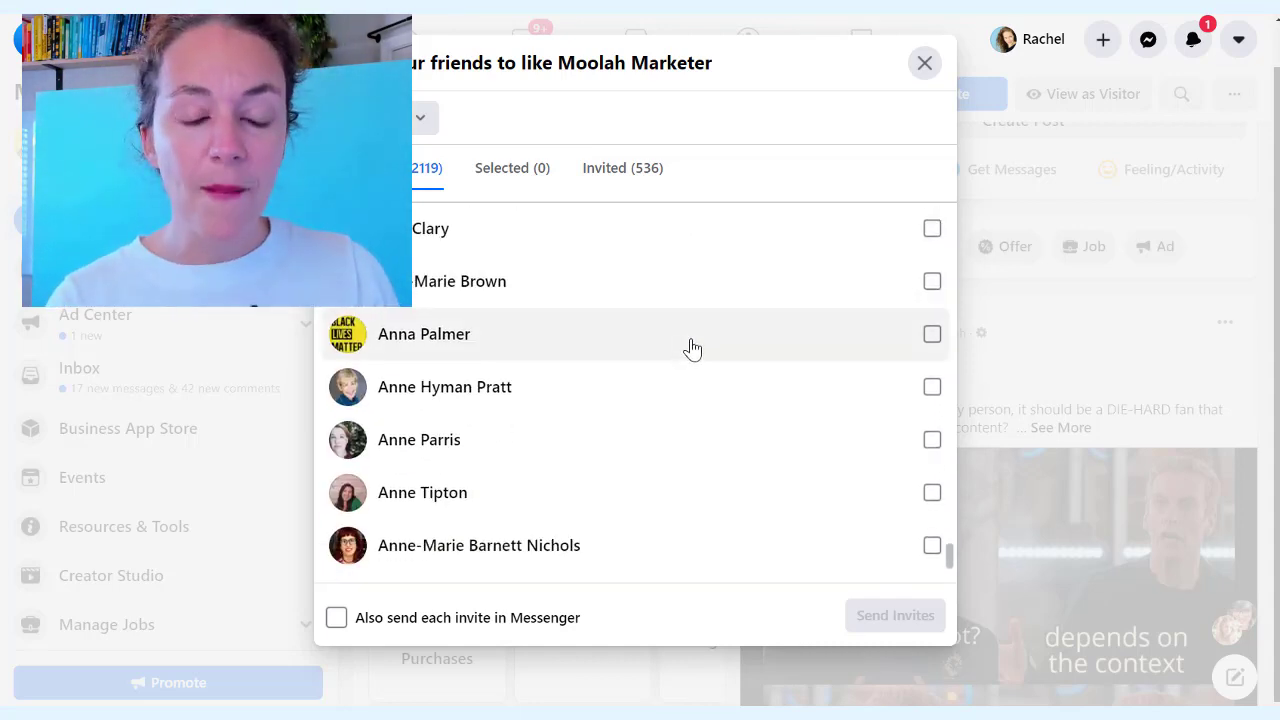
{"action": "scroll", "coordinate": [692, 348], "scroll_direction": "down", "scroll_amount": 3}
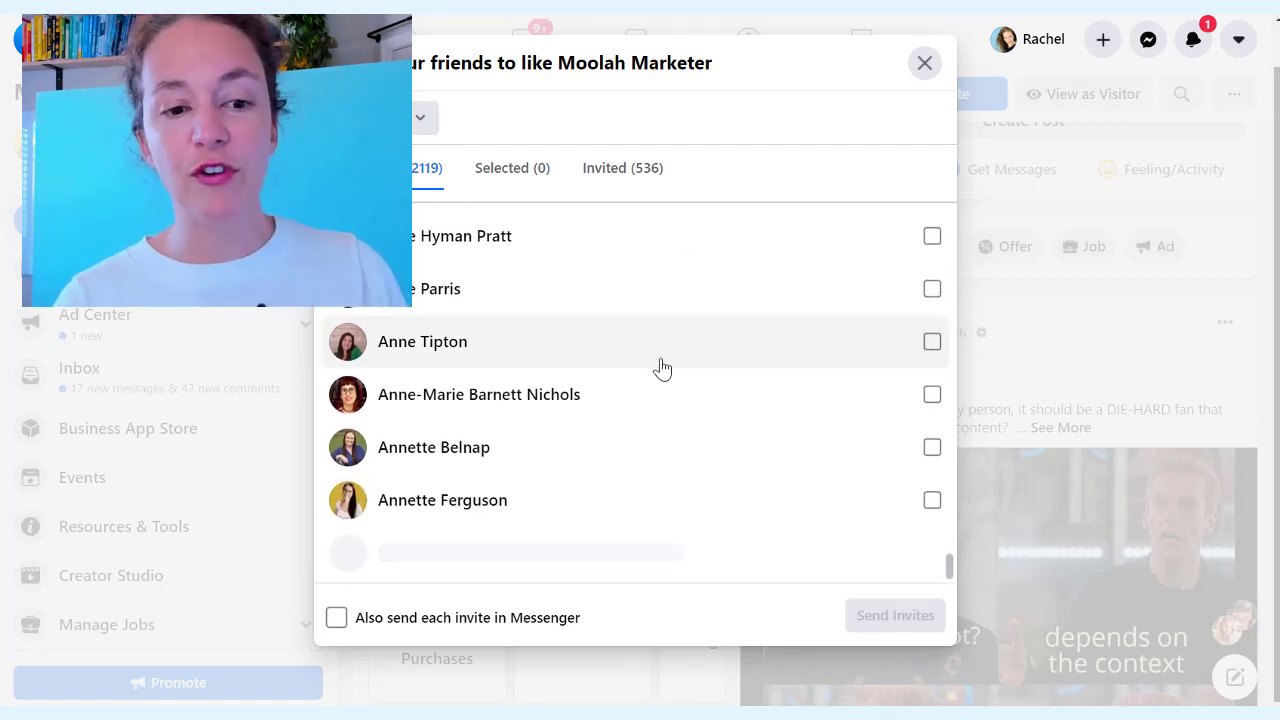
{"action": "scroll", "coordinate": [662, 368], "scroll_direction": "down", "scroll_amount": 5}
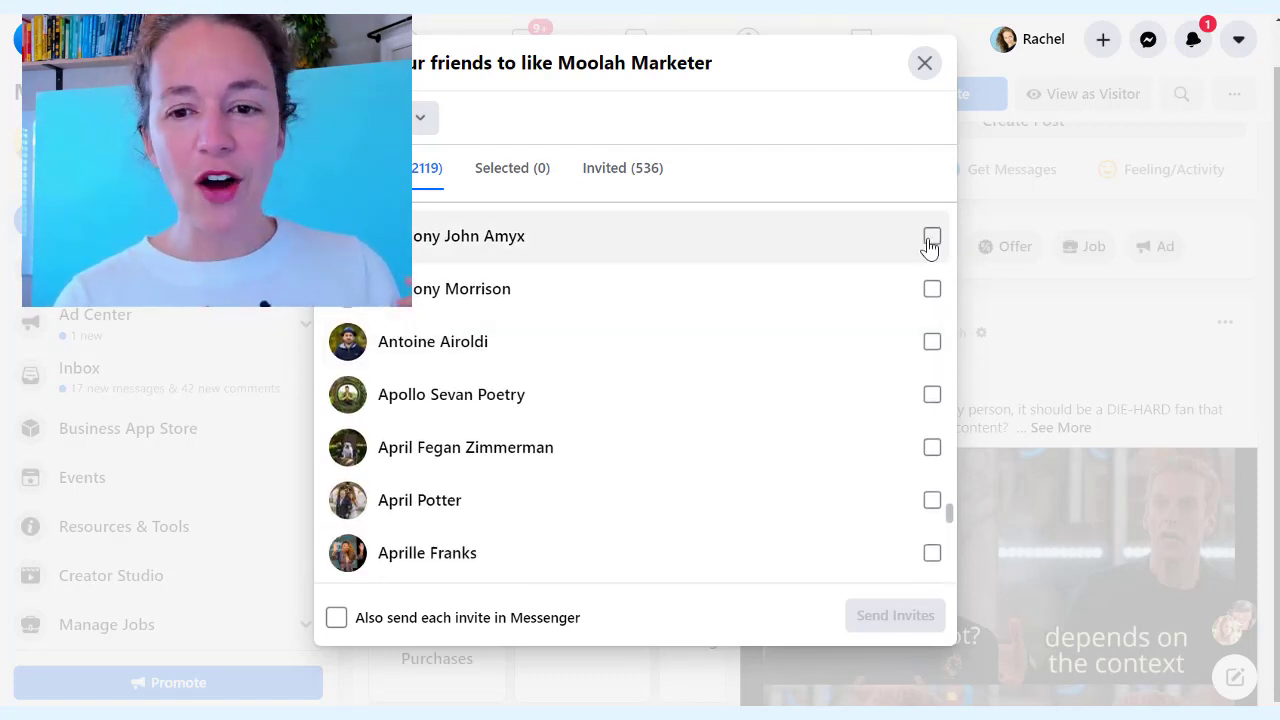
Tick the first ten friends in the invite list
{"action": "left_click", "coordinate": [930, 238]}
{"action": "left_click", "coordinate": [930, 292]}
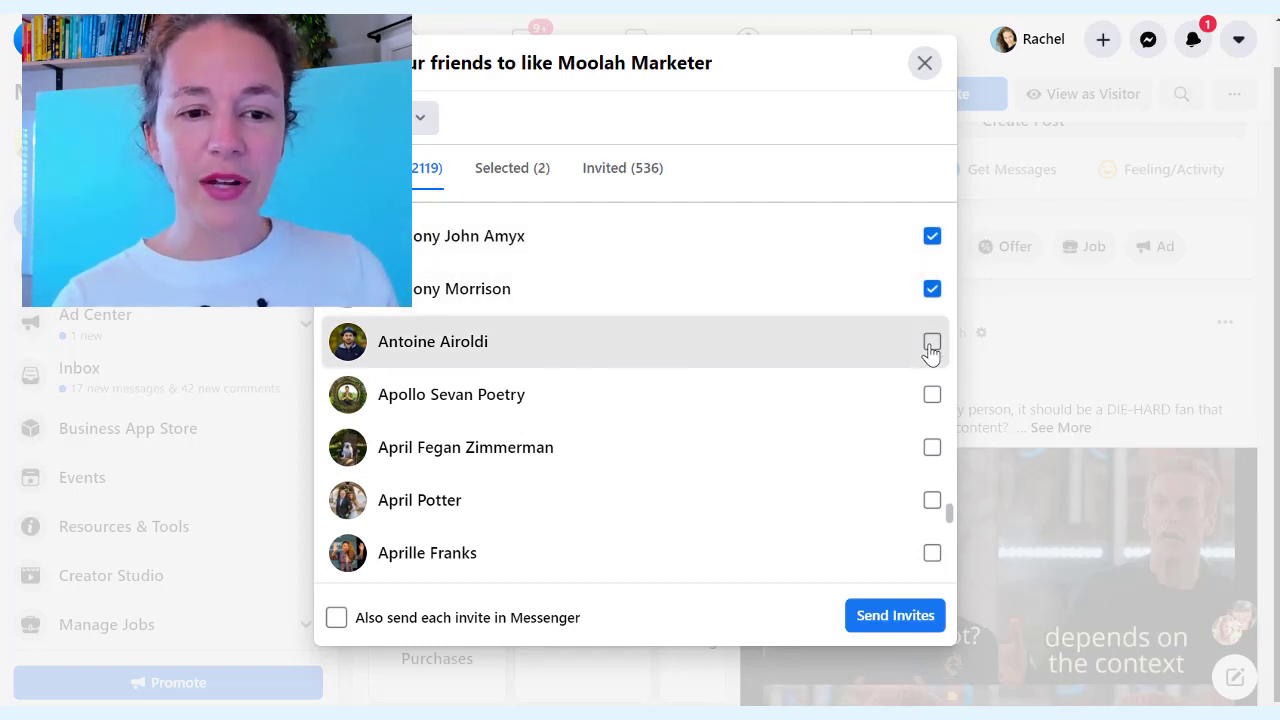
{"action": "left_click", "coordinate": [930, 343]}
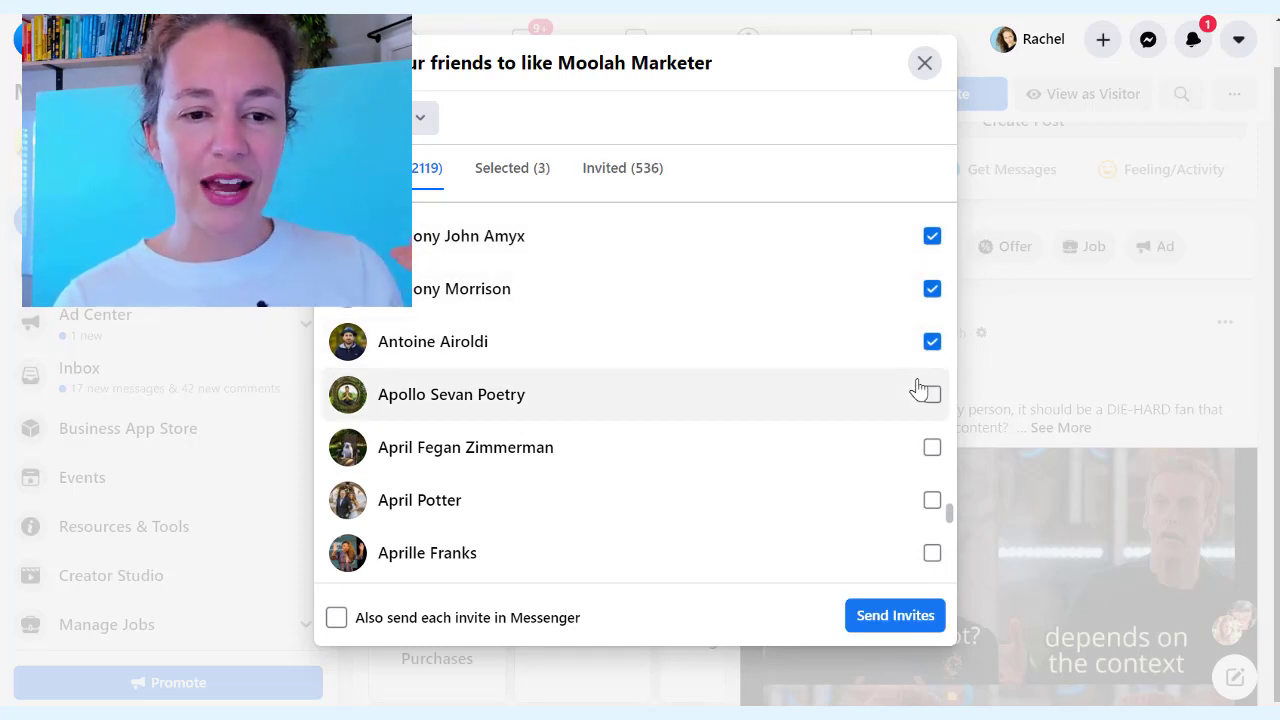
{"action": "left_click", "coordinate": [932, 452]}
{"action": "left_click", "coordinate": [930, 554]}
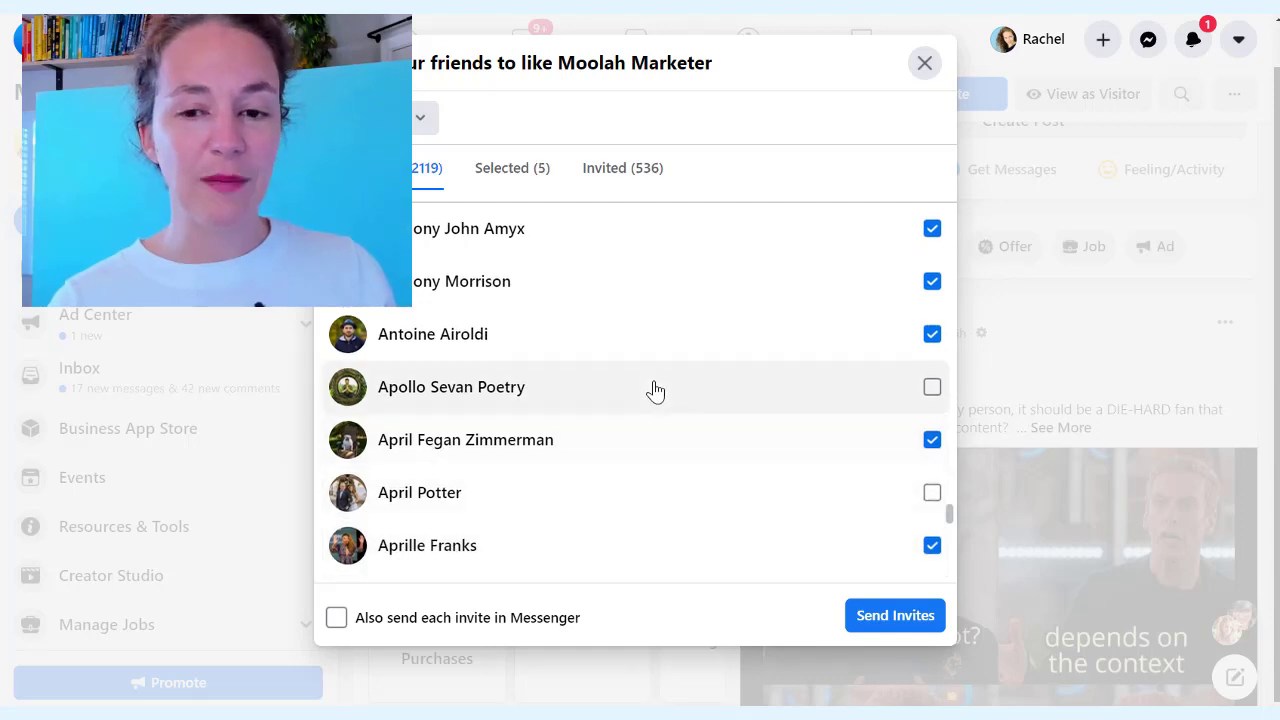
{"action": "scroll", "coordinate": [655, 390], "scroll_direction": "down", "scroll_amount": 3}
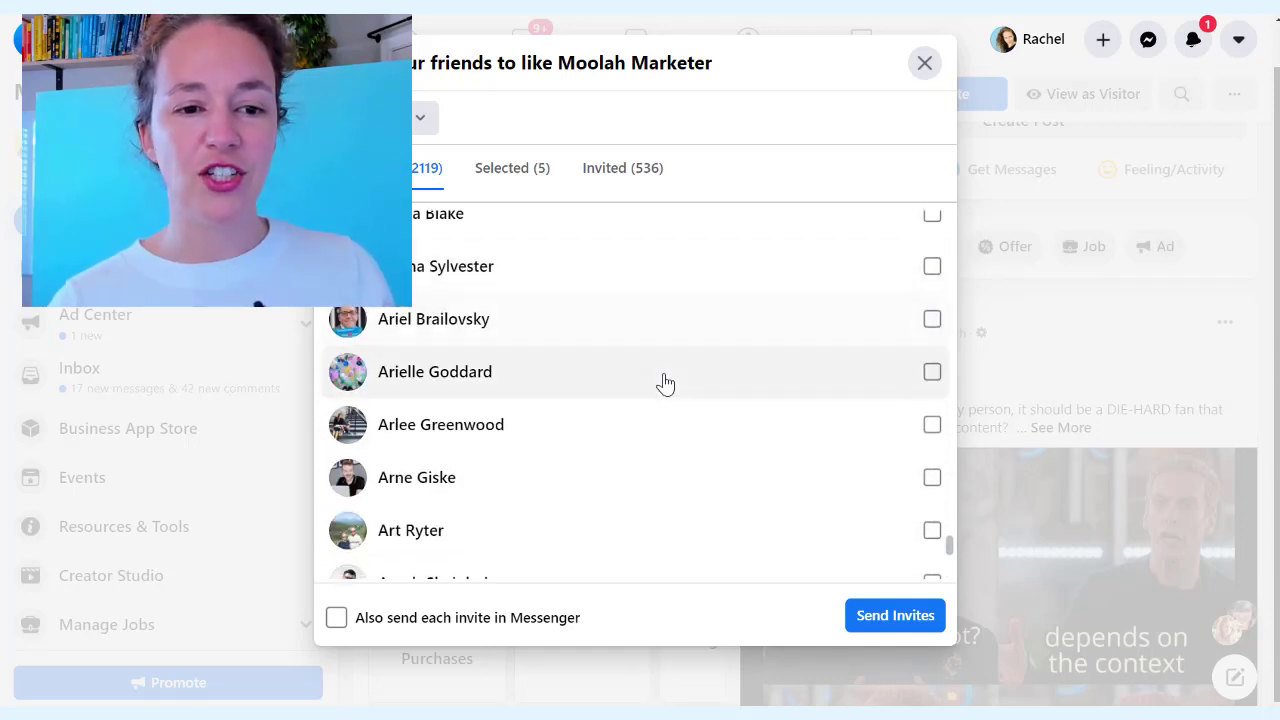
{"action": "left_click", "coordinate": [932, 268]}
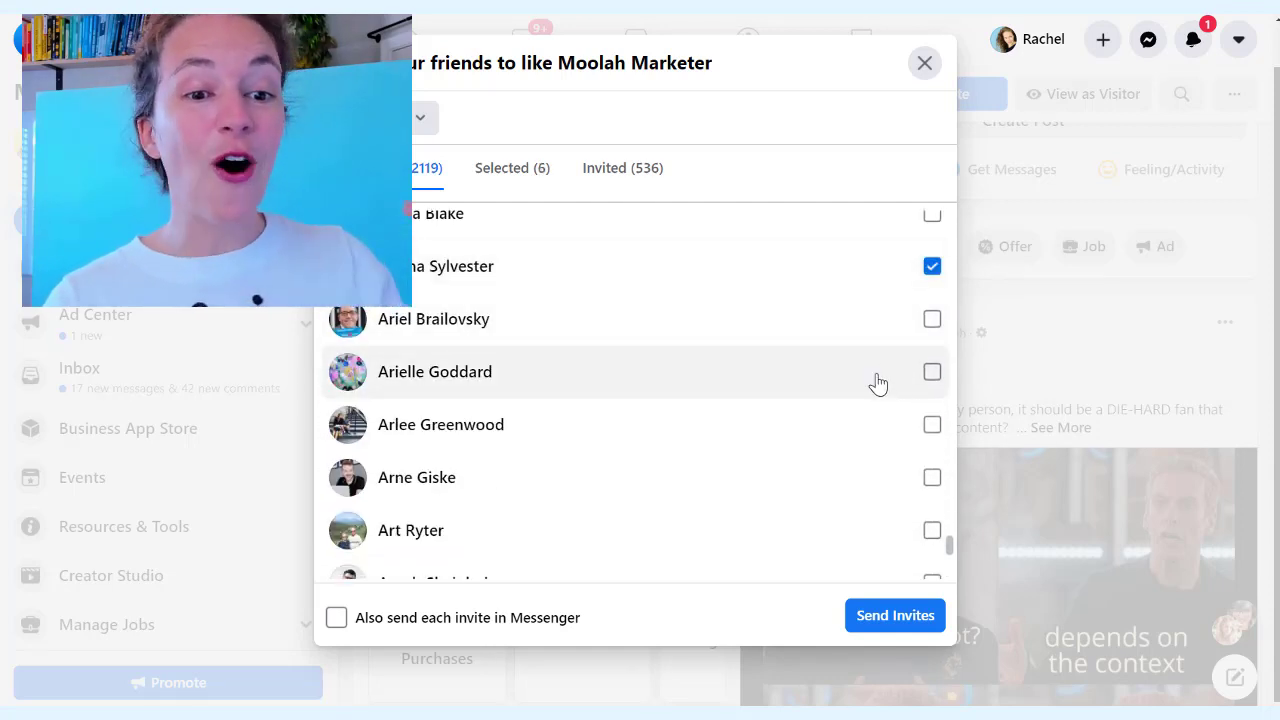
{"action": "left_click", "coordinate": [928, 484]}
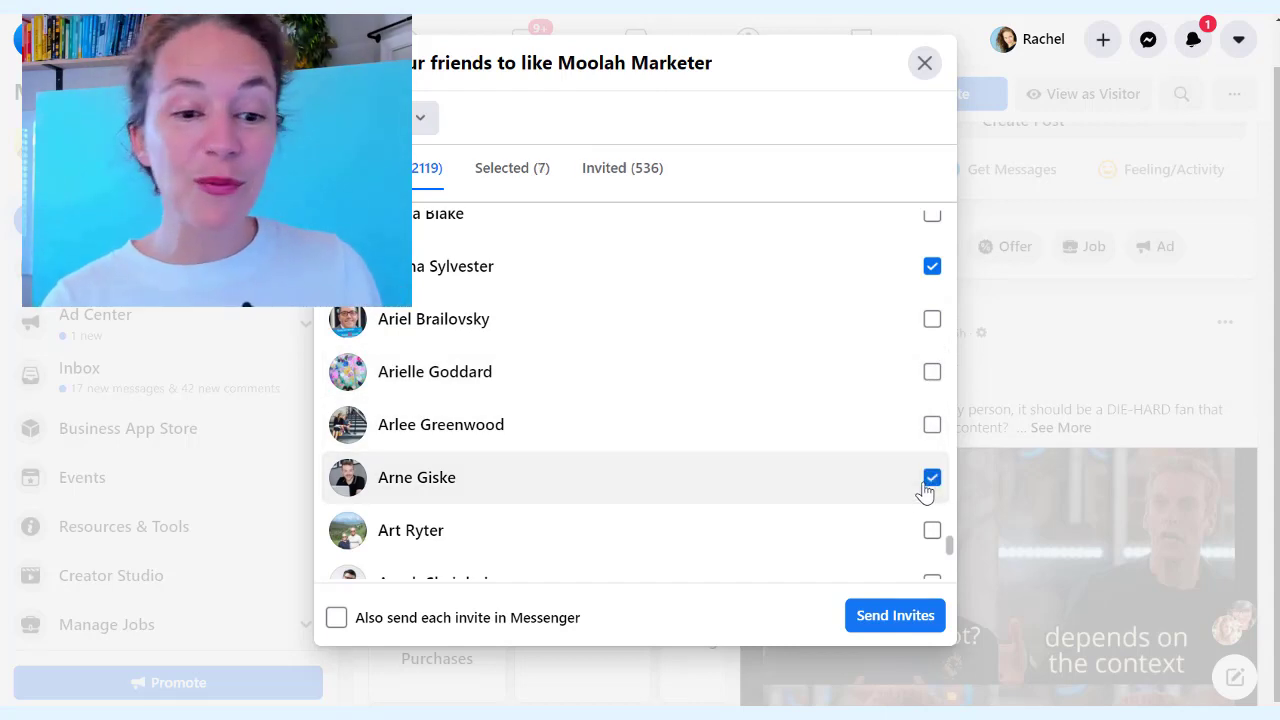
{"action": "scroll", "coordinate": [855, 409], "scroll_direction": "down", "scroll_amount": 3}
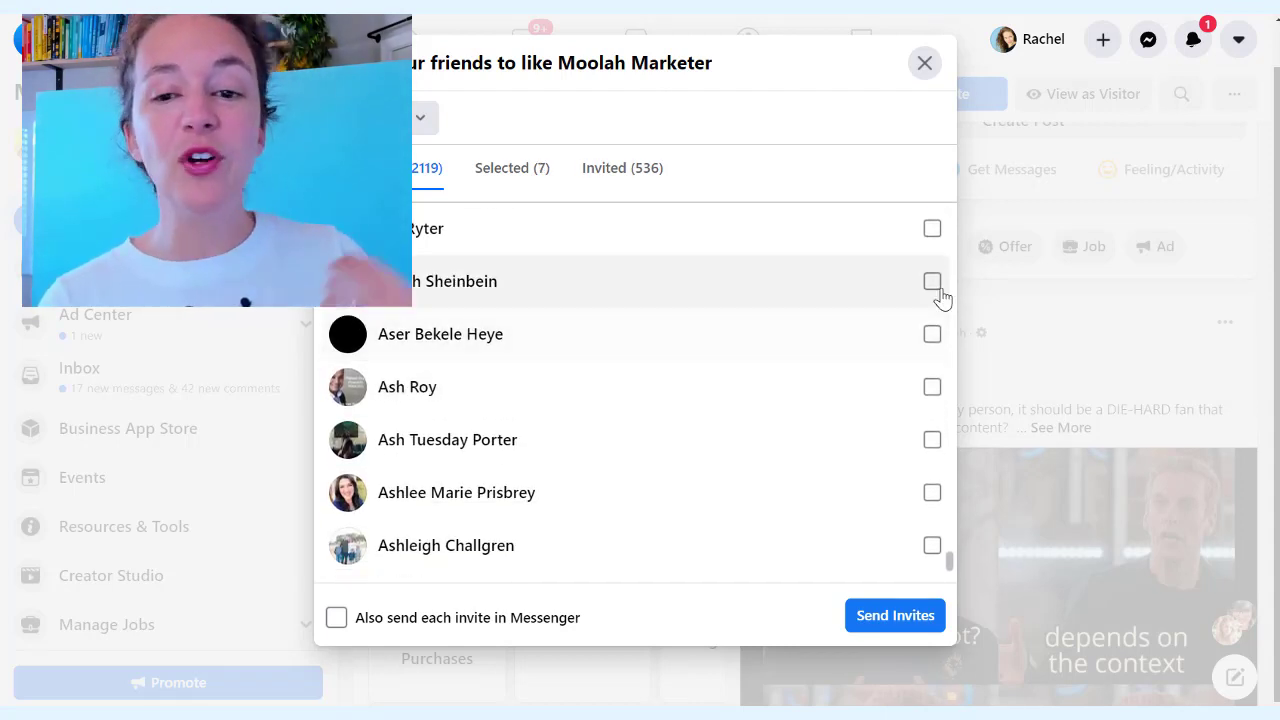
{"action": "left_click", "coordinate": [934, 284]}
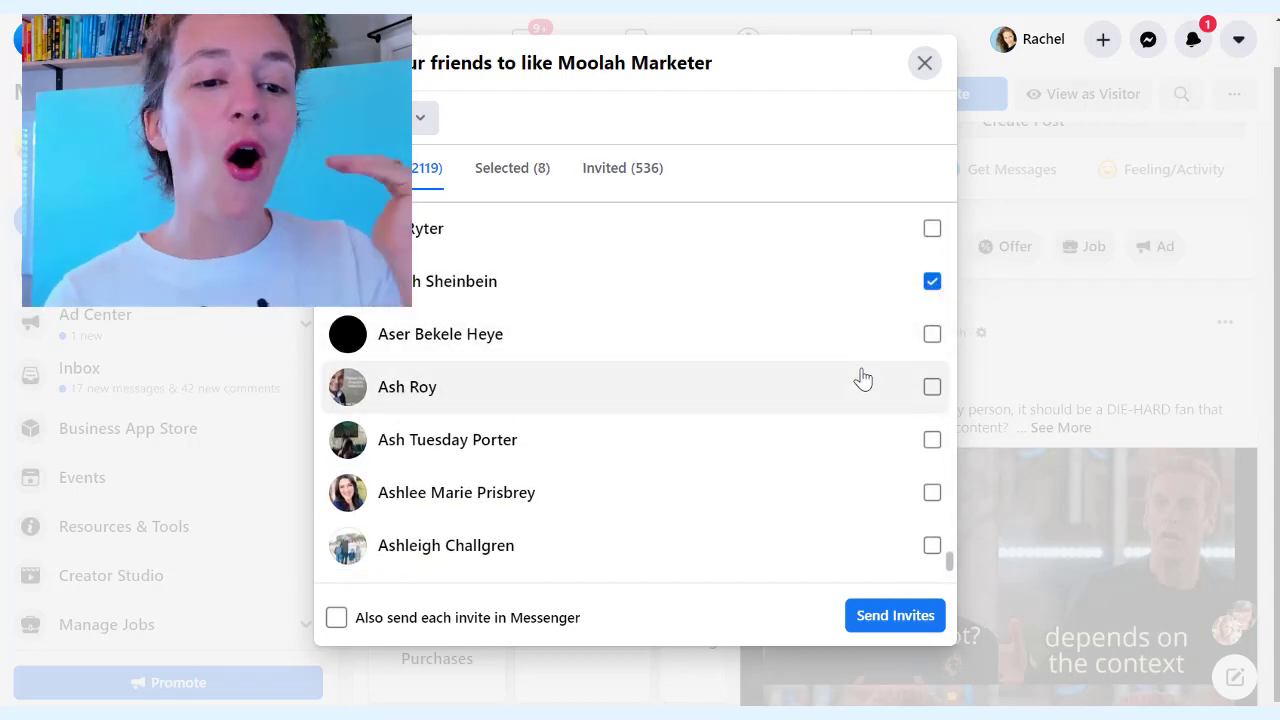
{"action": "left_click", "coordinate": [932, 445]}
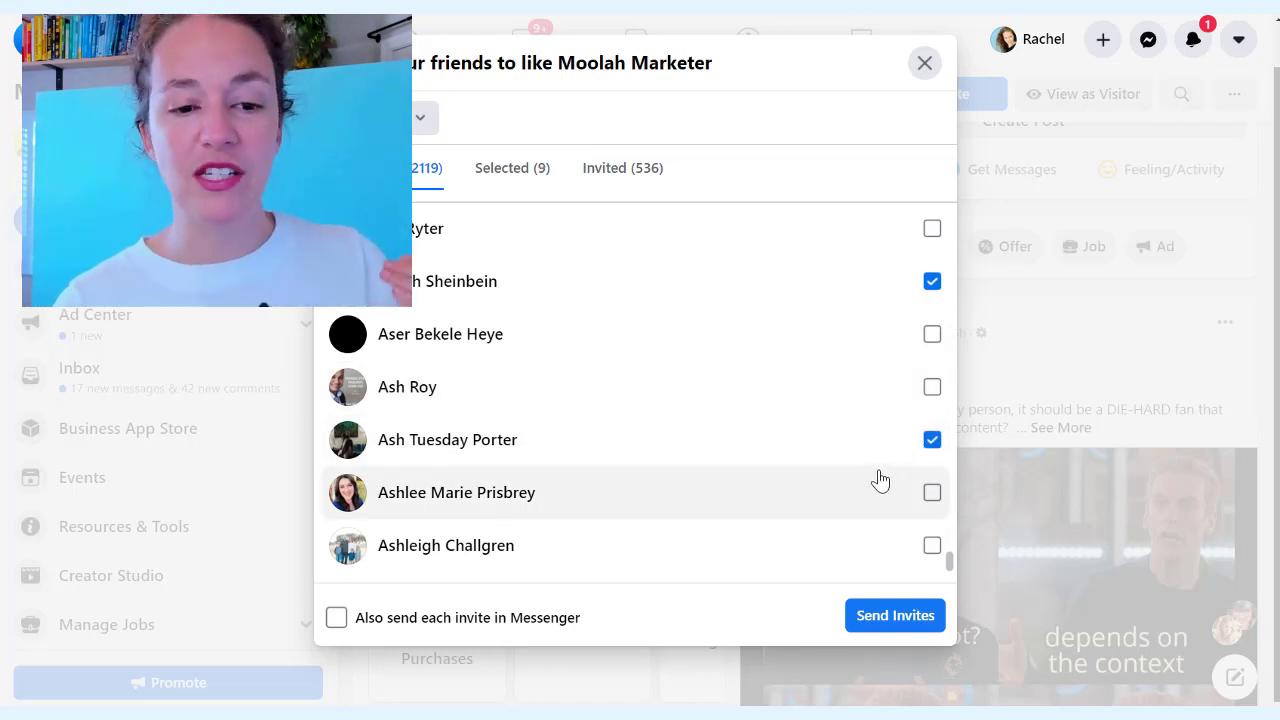
{"action": "left_click", "coordinate": [932, 494]}
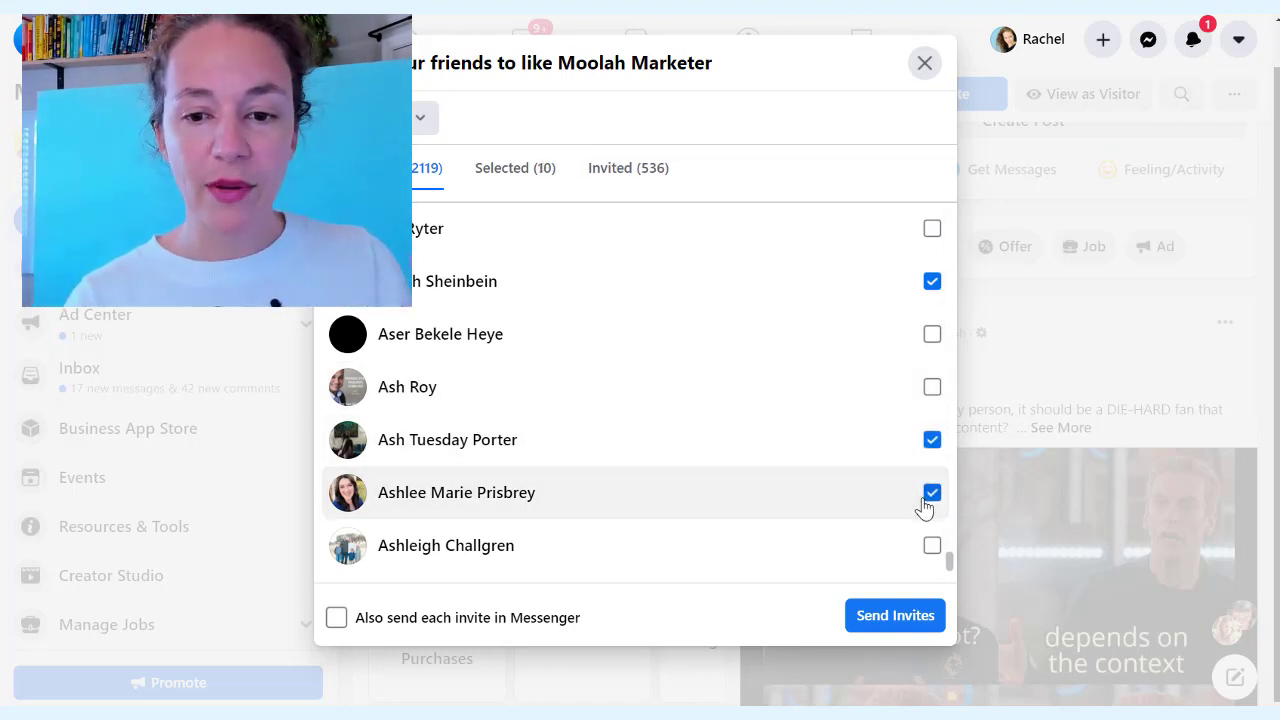
Tick six more friends further down, bringing the selection to 16
{"action": "scroll", "coordinate": [672, 410], "scroll_direction": "down", "scroll_amount": 2}
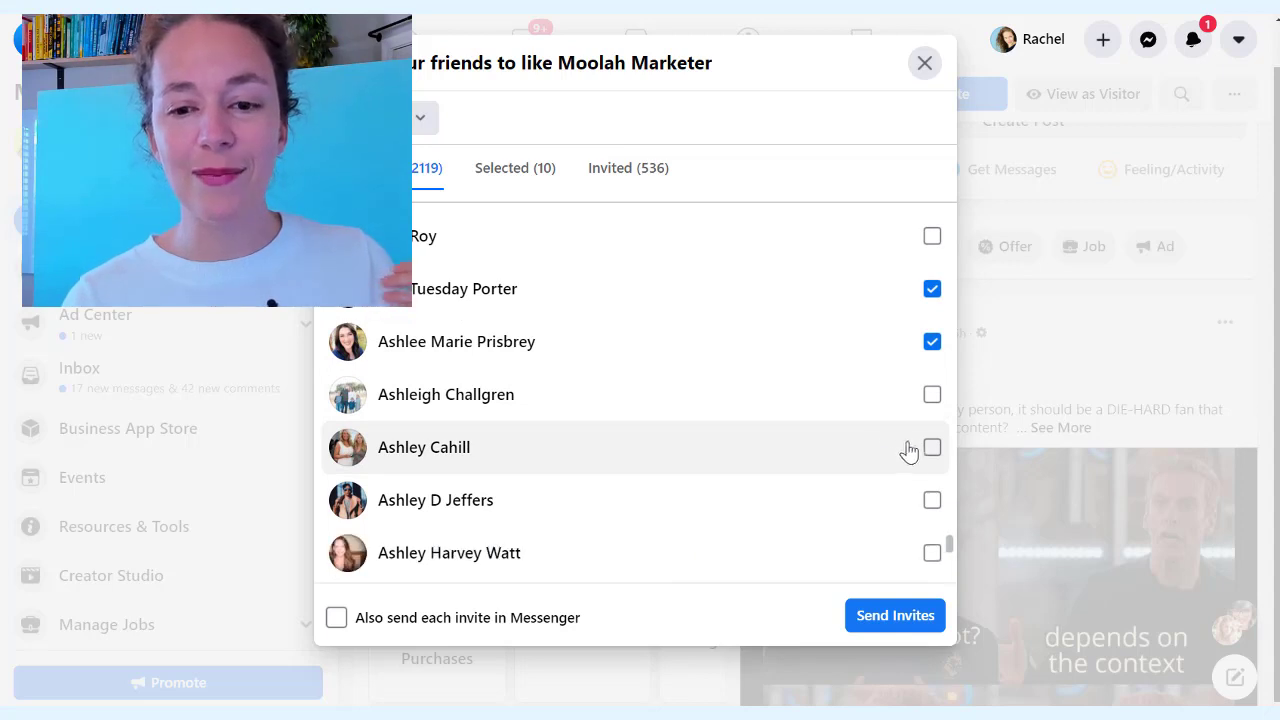
{"action": "scroll", "coordinate": [857, 454], "scroll_direction": "down", "scroll_amount": 3}
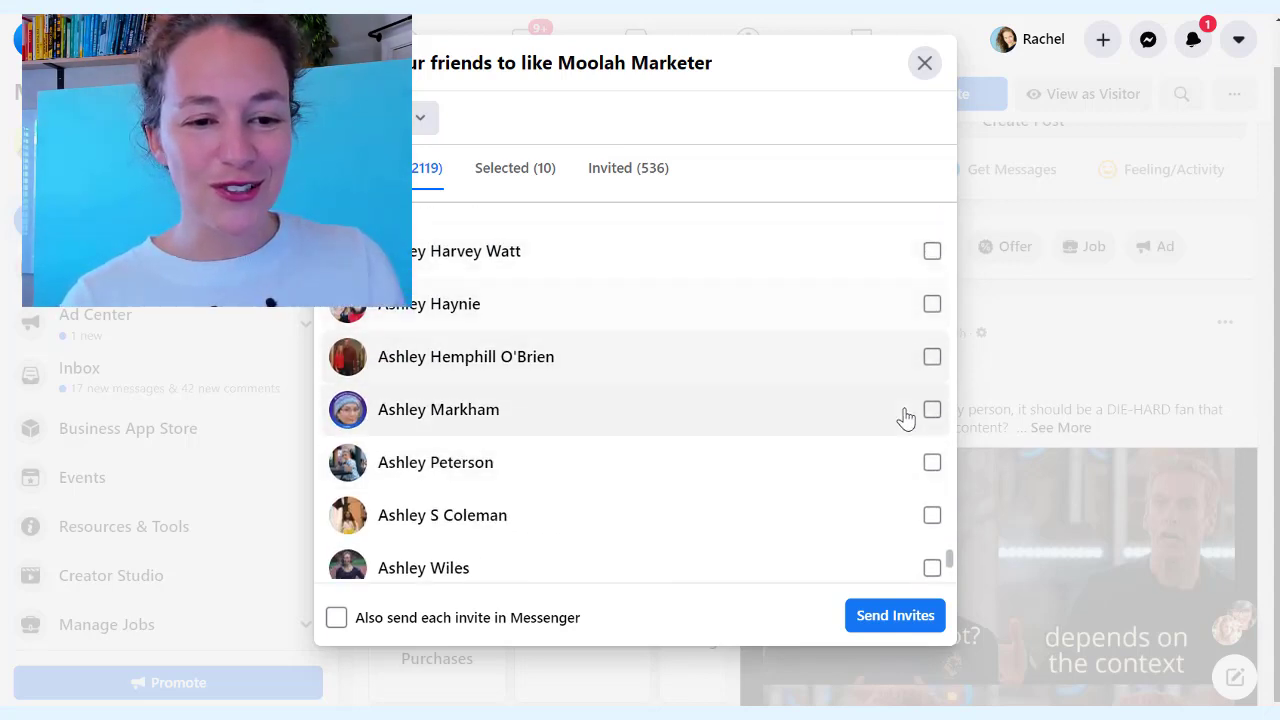
{"action": "scroll", "coordinate": [931, 337], "scroll_direction": "down", "scroll_amount": 2}
{"action": "left_click", "coordinate": [931, 366]}
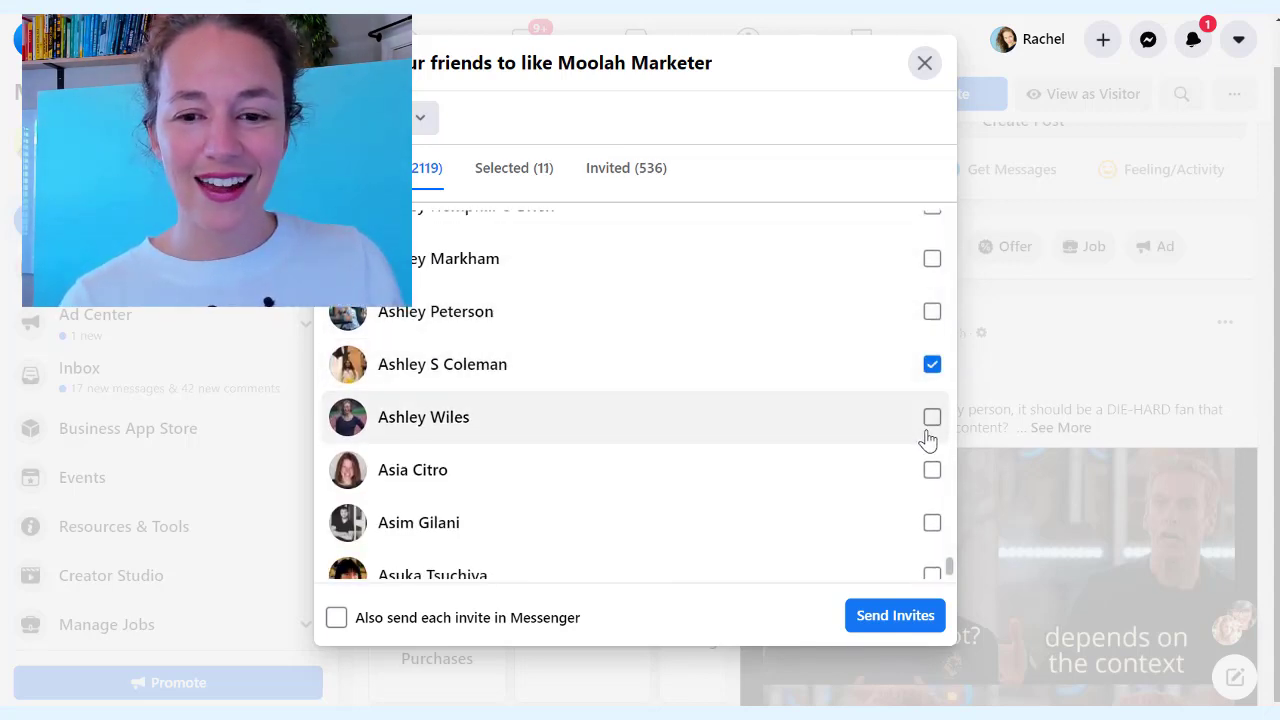
{"action": "left_click", "coordinate": [932, 420]}
{"action": "left_click", "coordinate": [930, 472]}
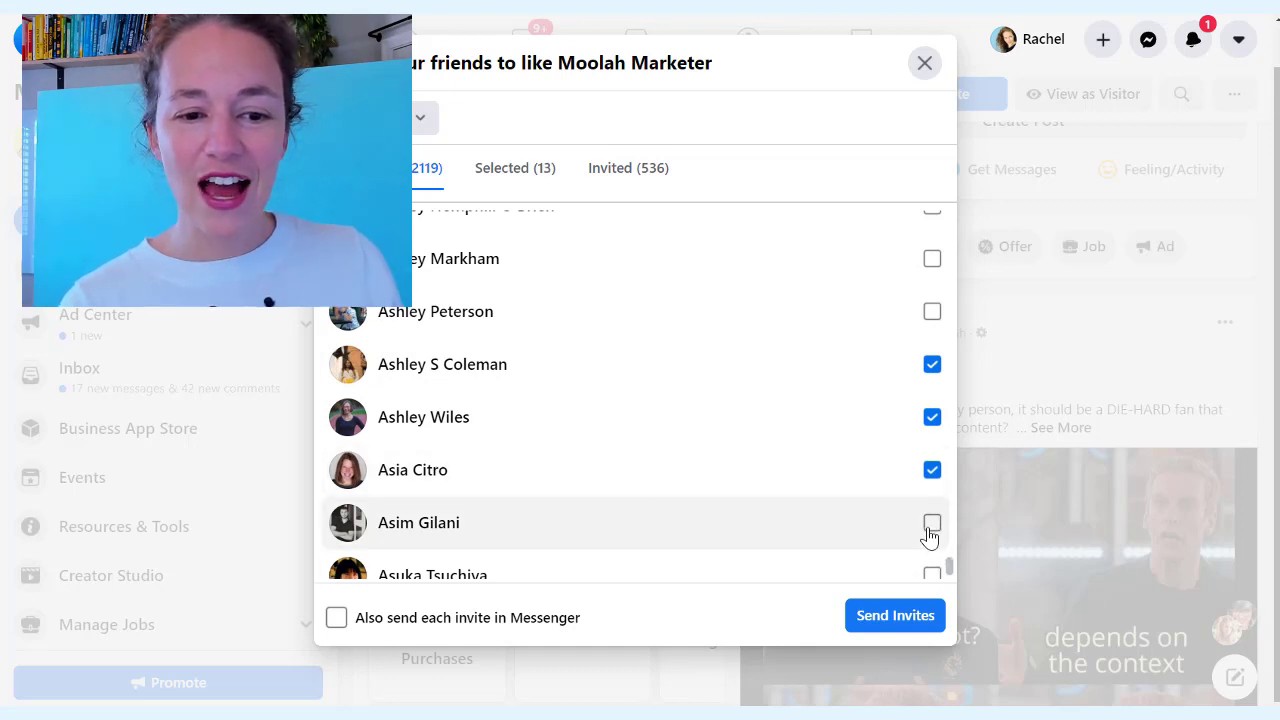
{"action": "scroll", "coordinate": [846, 514], "scroll_direction": "down", "scroll_amount": 1}
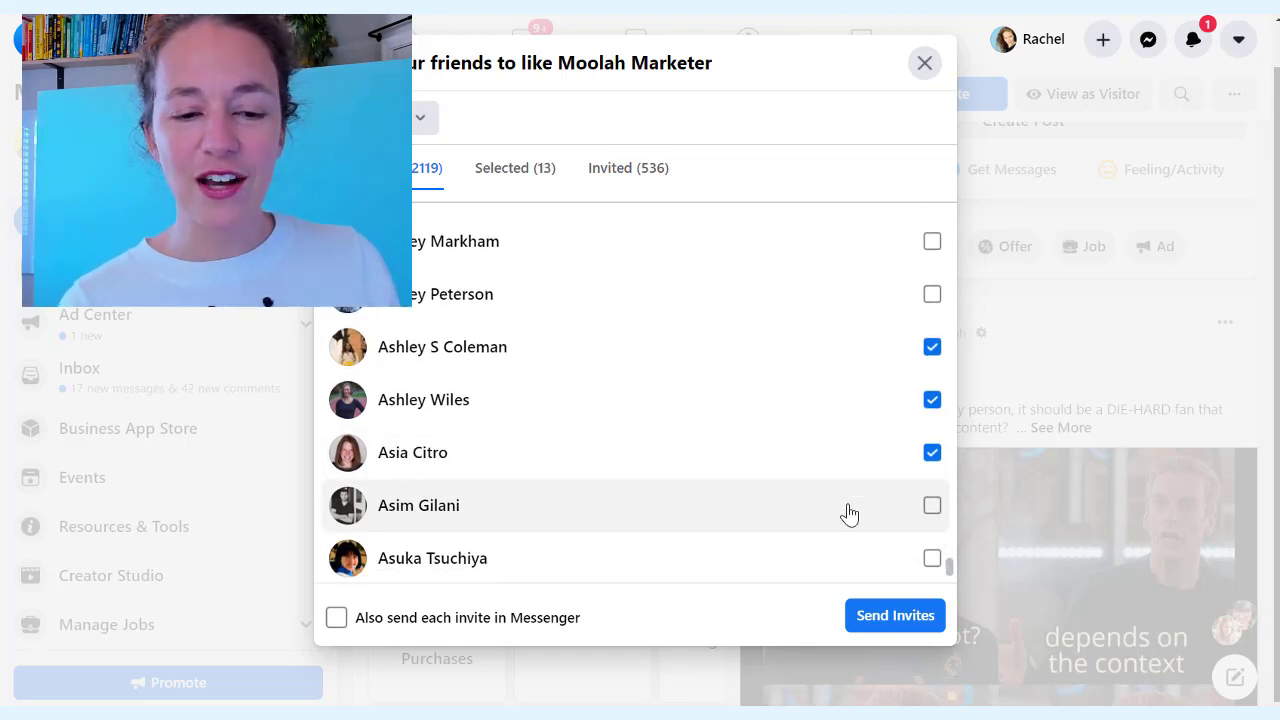
{"action": "left_click", "coordinate": [931, 500]}
{"action": "scroll", "coordinate": [838, 425], "scroll_direction": "down", "scroll_amount": 2}
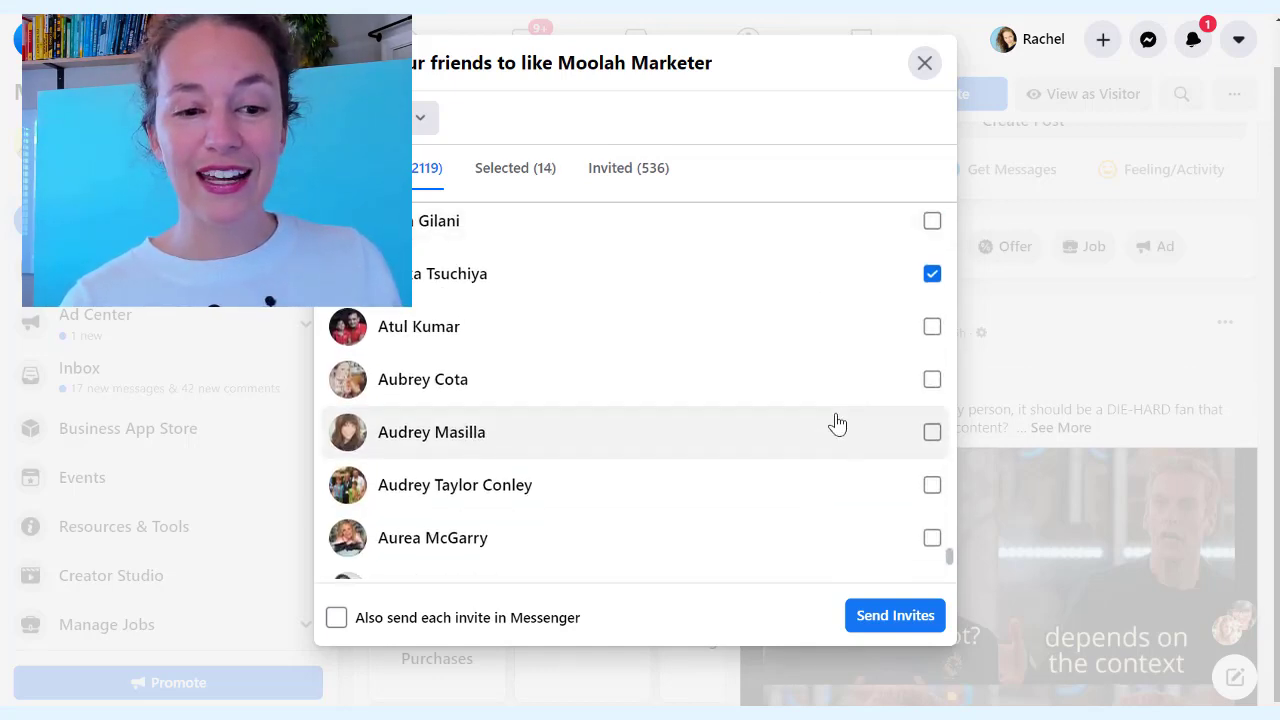
{"action": "left_click", "coordinate": [929, 384]}
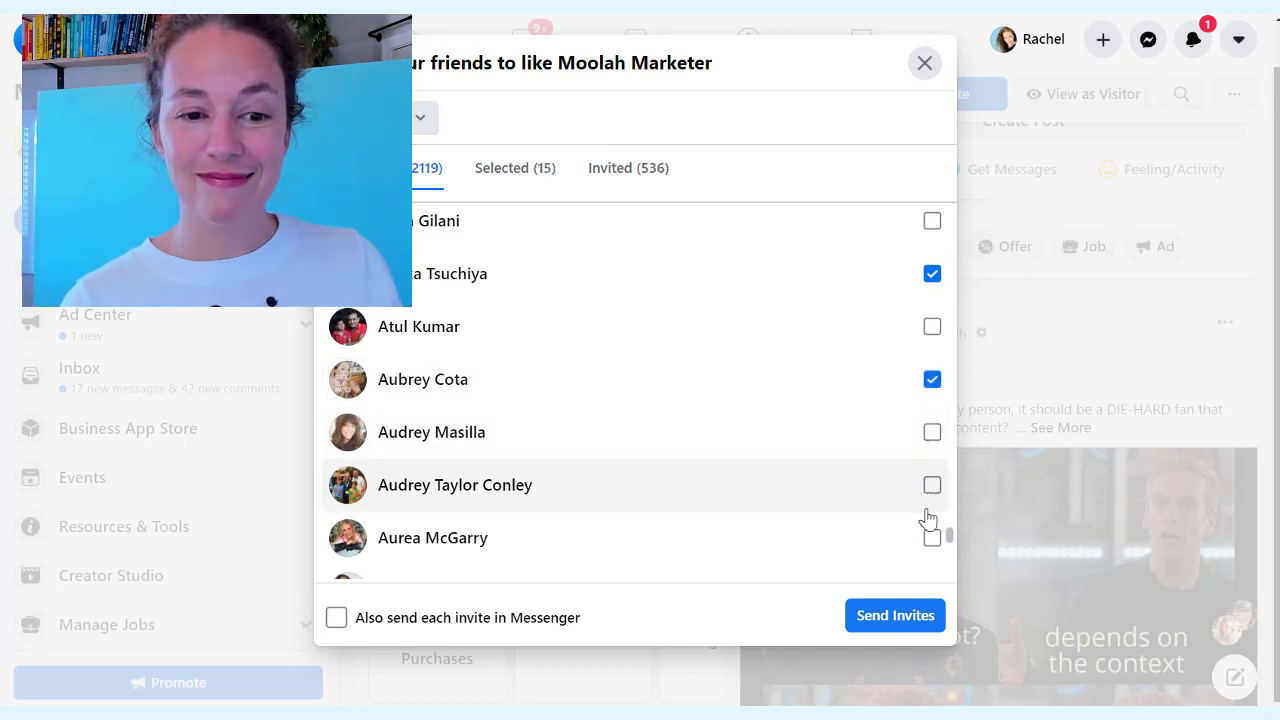
{"action": "left_click", "coordinate": [932, 540]}
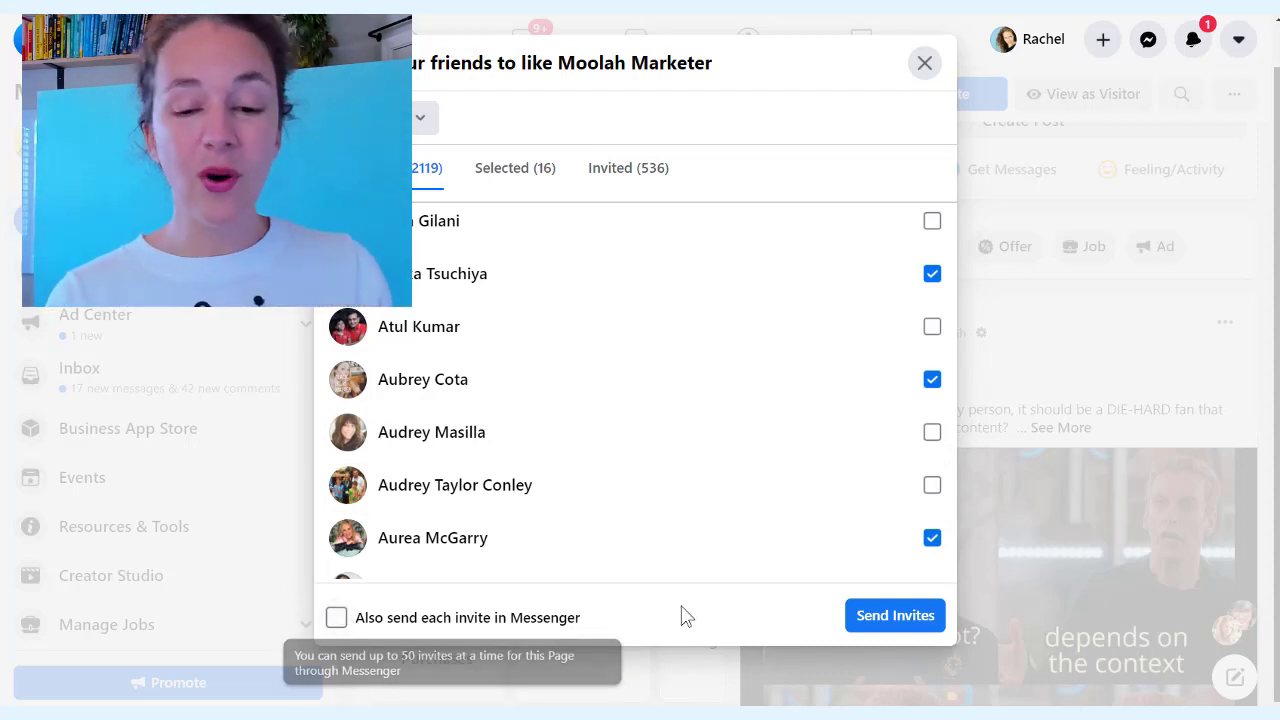
Send the page-like invitations to the 16 selected friends
{"action": "left_click", "coordinate": [898, 616]}
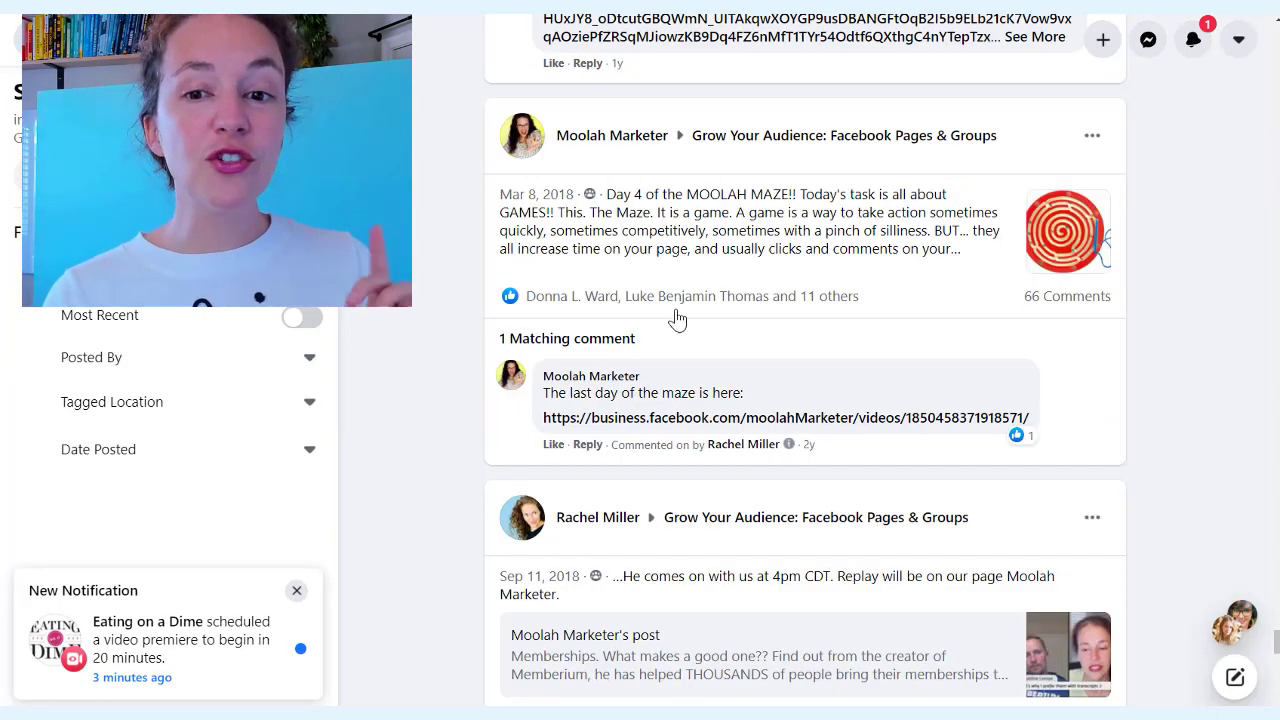
Go to the Grow Your Audience group and start a new post there
{"action": "scroll", "coordinate": [677, 317], "scroll_direction": "up", "scroll_amount": 2}
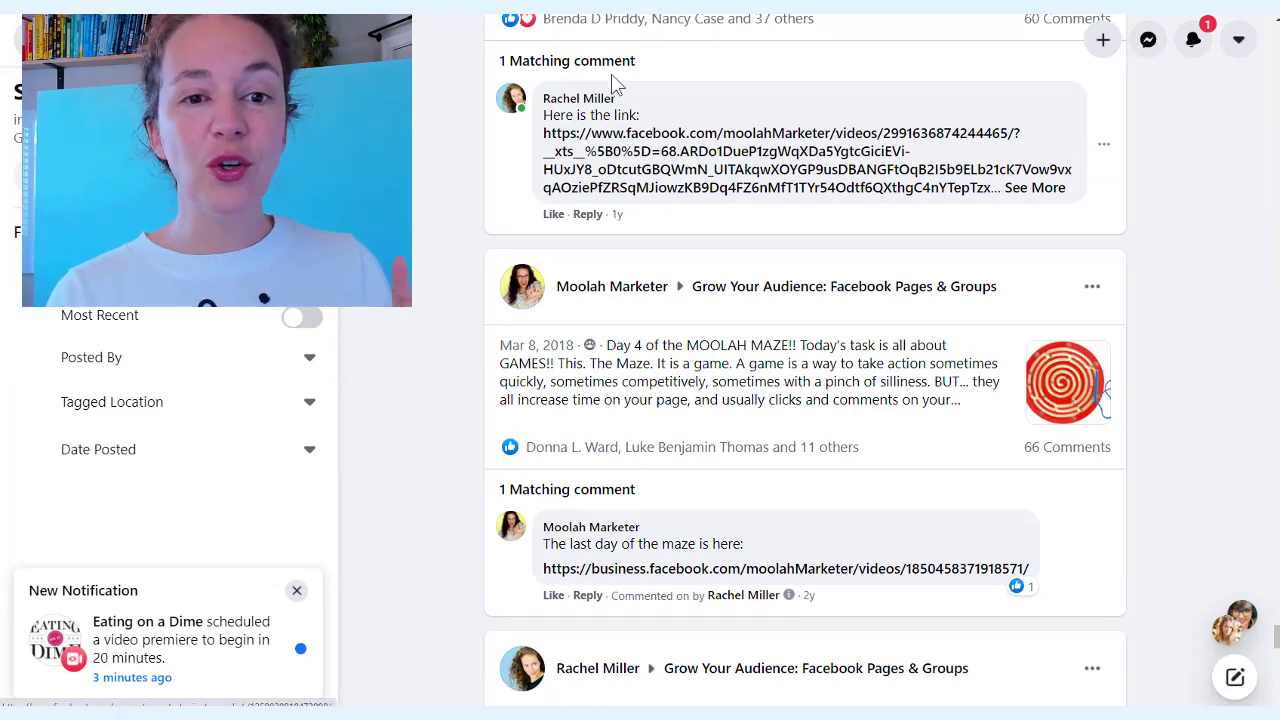
{"action": "left_click", "coordinate": [738, 290]}
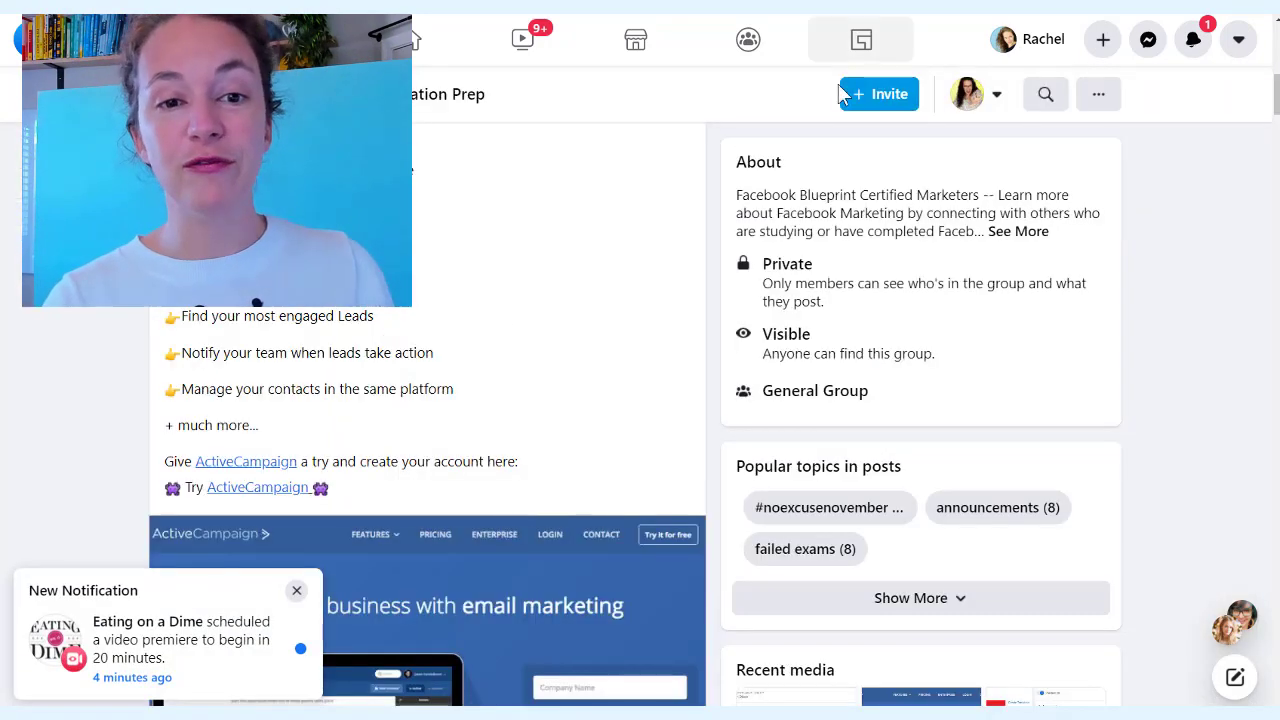
{"action": "scroll", "coordinate": [445, 316], "scroll_direction": "up", "scroll_amount": 2}
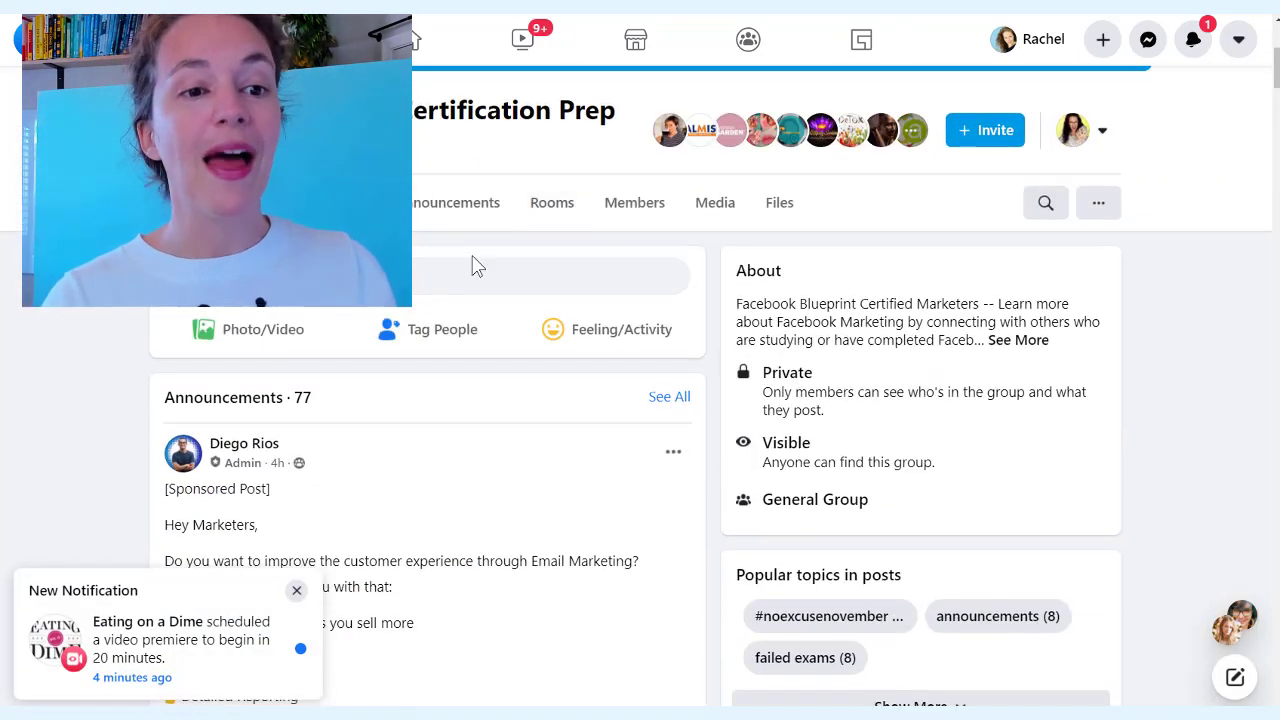
{"action": "scroll", "coordinate": [563, 266], "scroll_direction": "up", "scroll_amount": 3}
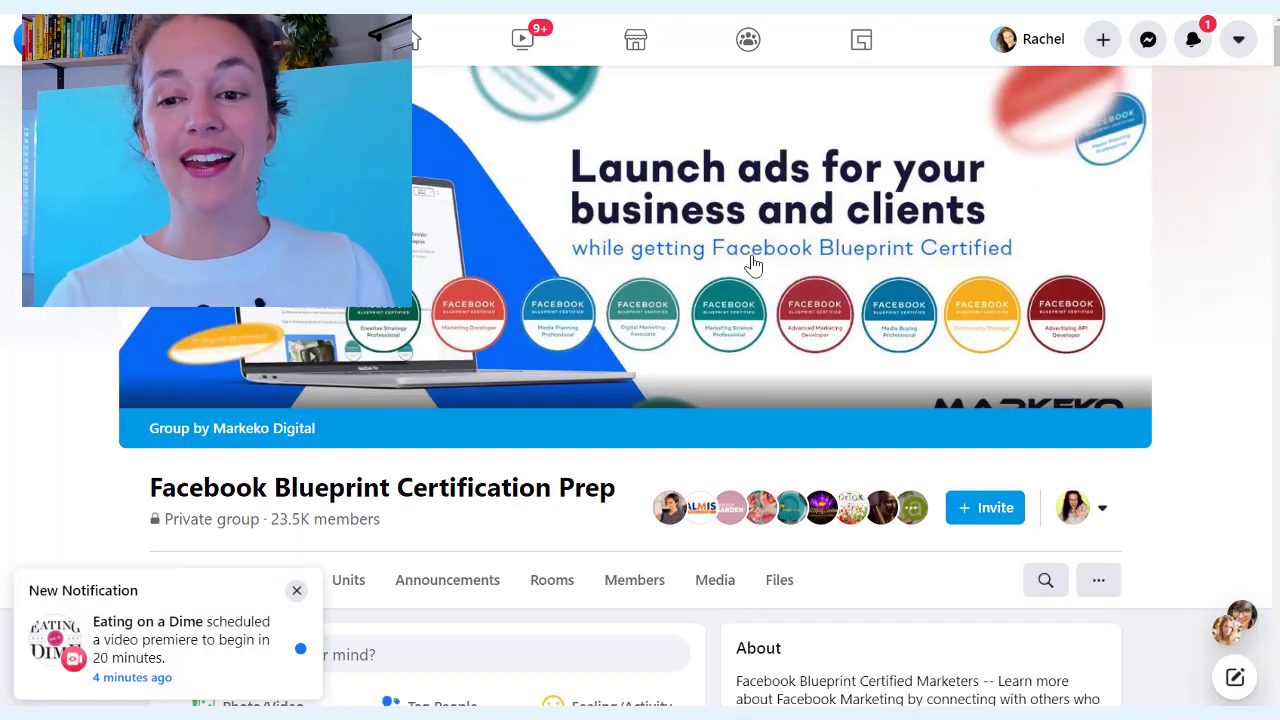
{"action": "scroll", "coordinate": [1098, 518], "scroll_direction": "down", "scroll_amount": 1}
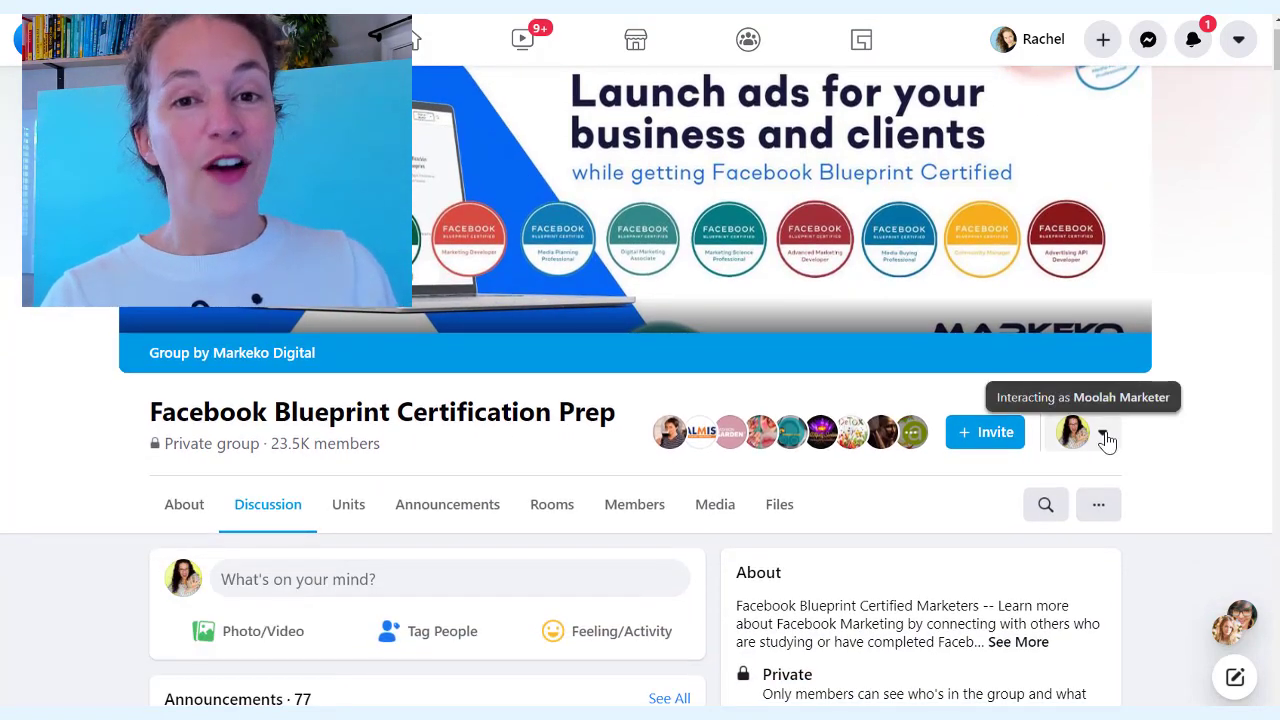
{"action": "scroll", "coordinate": [1106, 432], "scroll_direction": "down", "scroll_amount": 2}
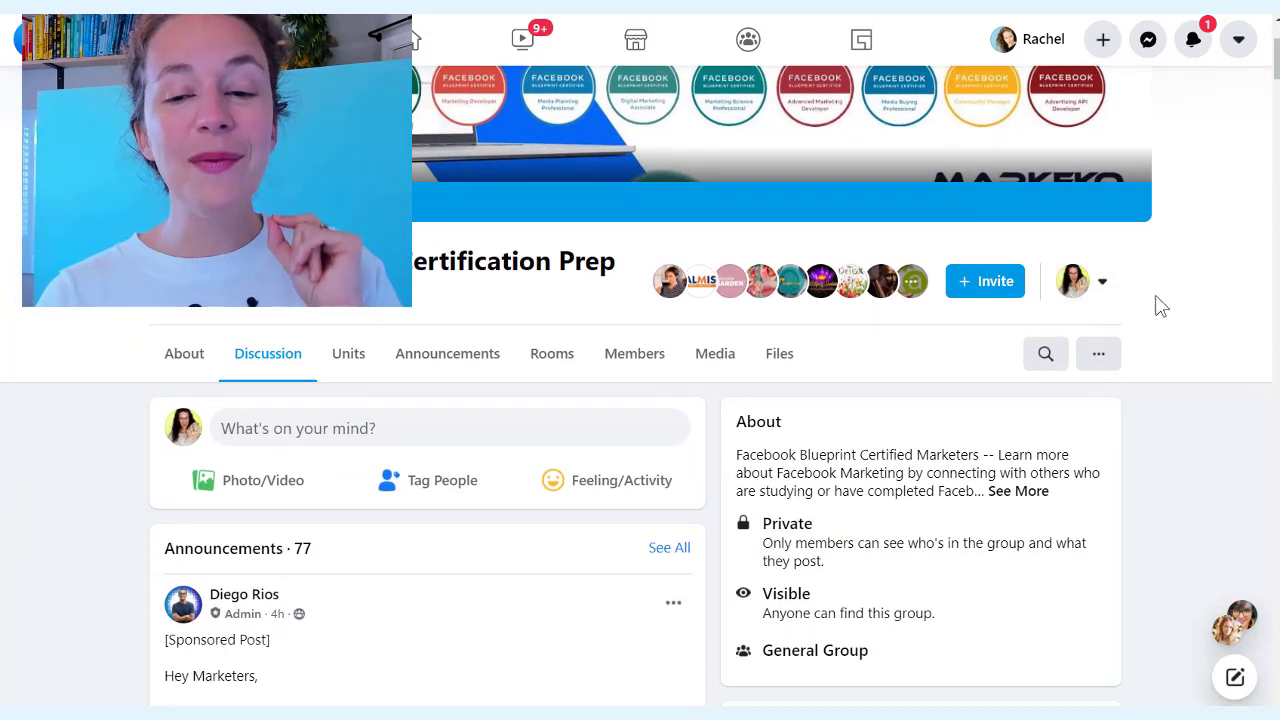
{"action": "left_click", "coordinate": [333, 437]}
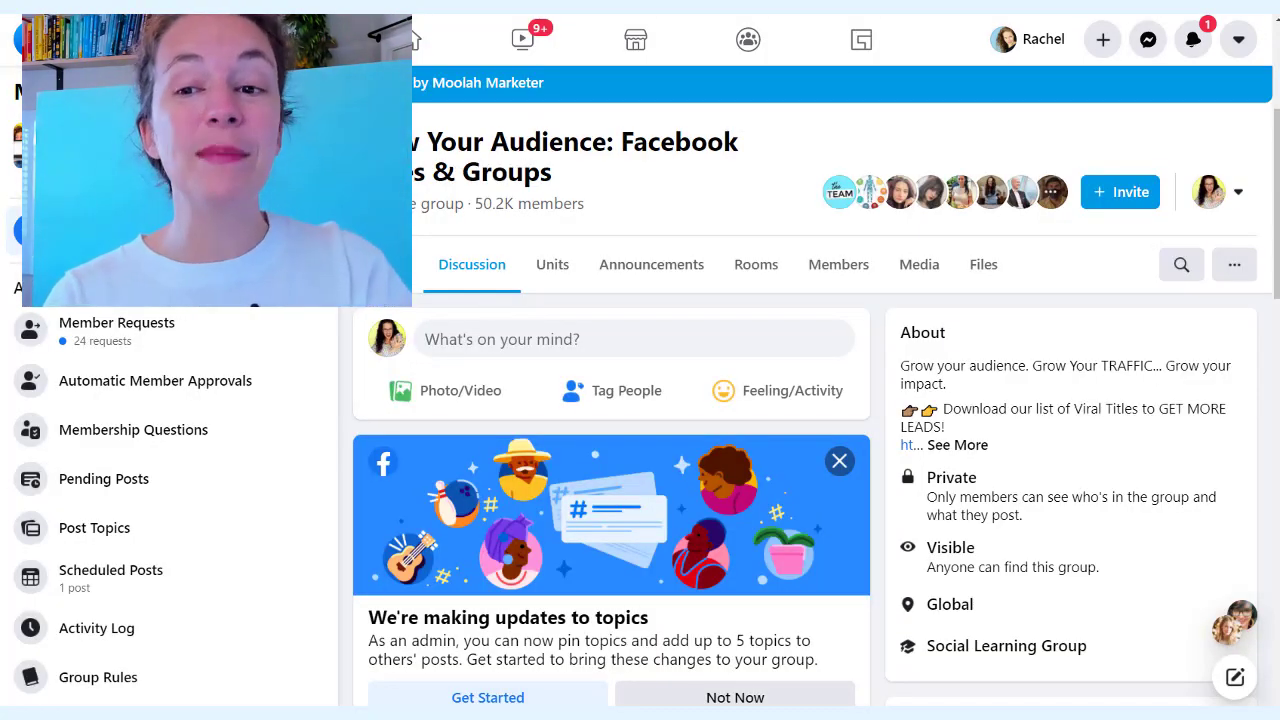
Search the group for 'moolah marketer'
{"action": "scroll", "coordinate": [617, 206], "scroll_direction": "down", "scroll_amount": 4}
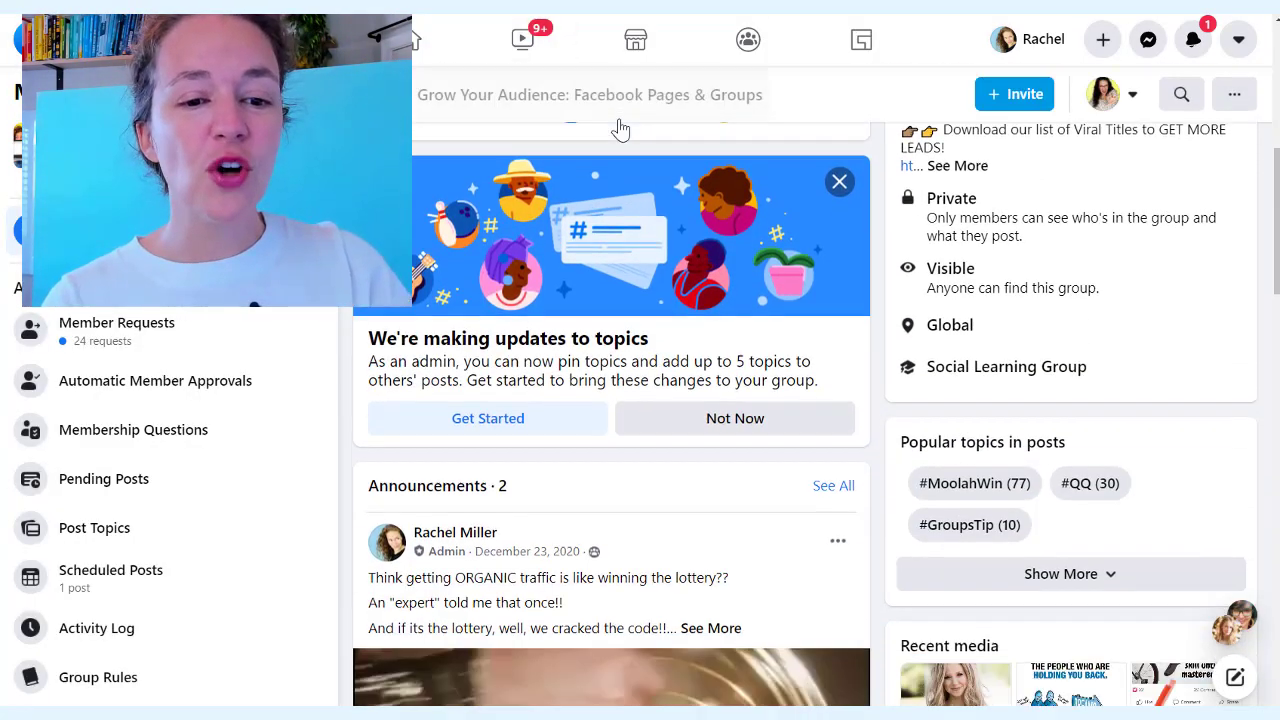
{"action": "scroll", "coordinate": [170, 500], "scroll_direction": "down", "scroll_amount": 2}
{"action": "scroll", "coordinate": [774, 346], "scroll_direction": "up", "scroll_amount": 4}
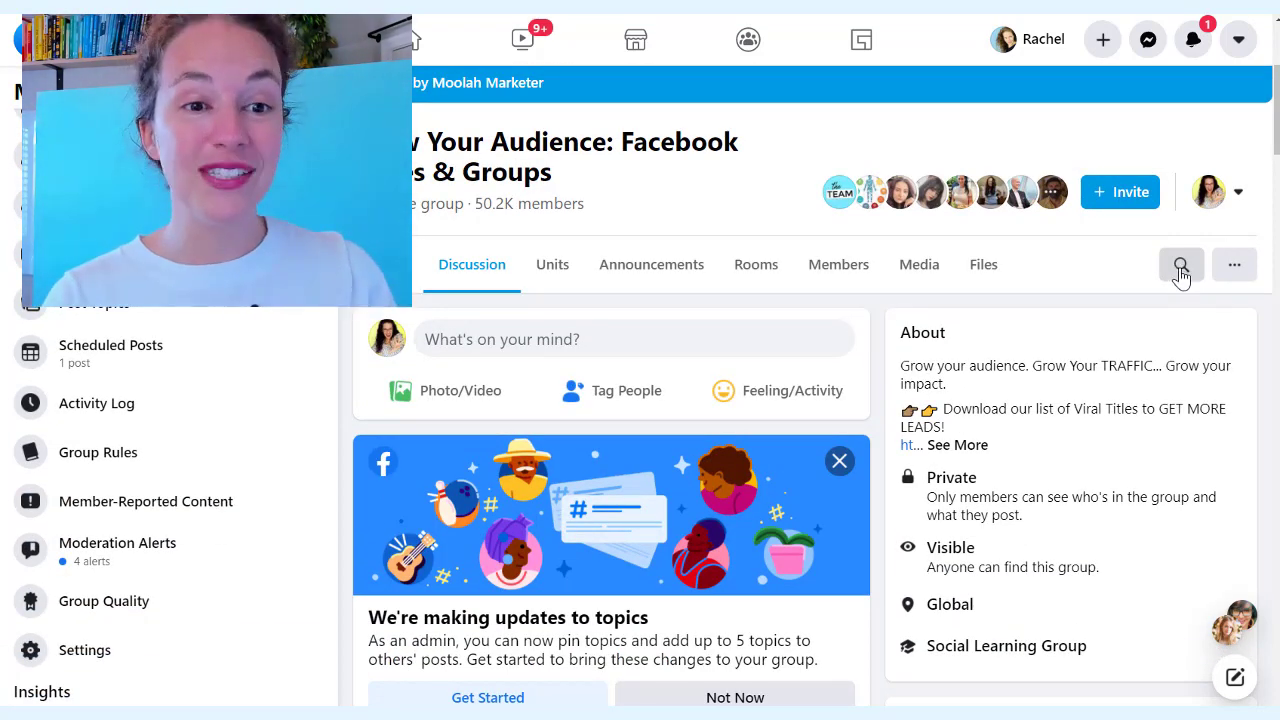
{"action": "scroll", "coordinate": [866, 303], "scroll_direction": "down", "scroll_amount": 4}
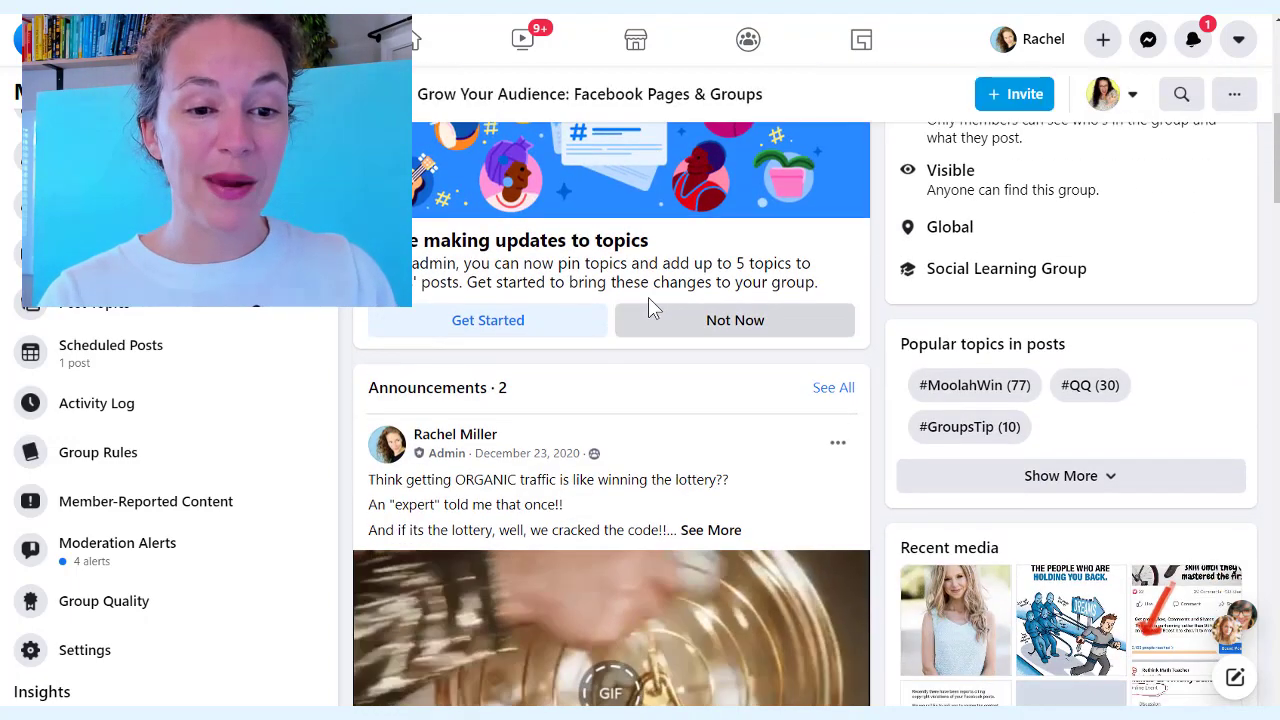
{"action": "scroll", "coordinate": [648, 308], "scroll_direction": "up", "scroll_amount": 4}
{"action": "left_click", "coordinate": [1180, 265]}
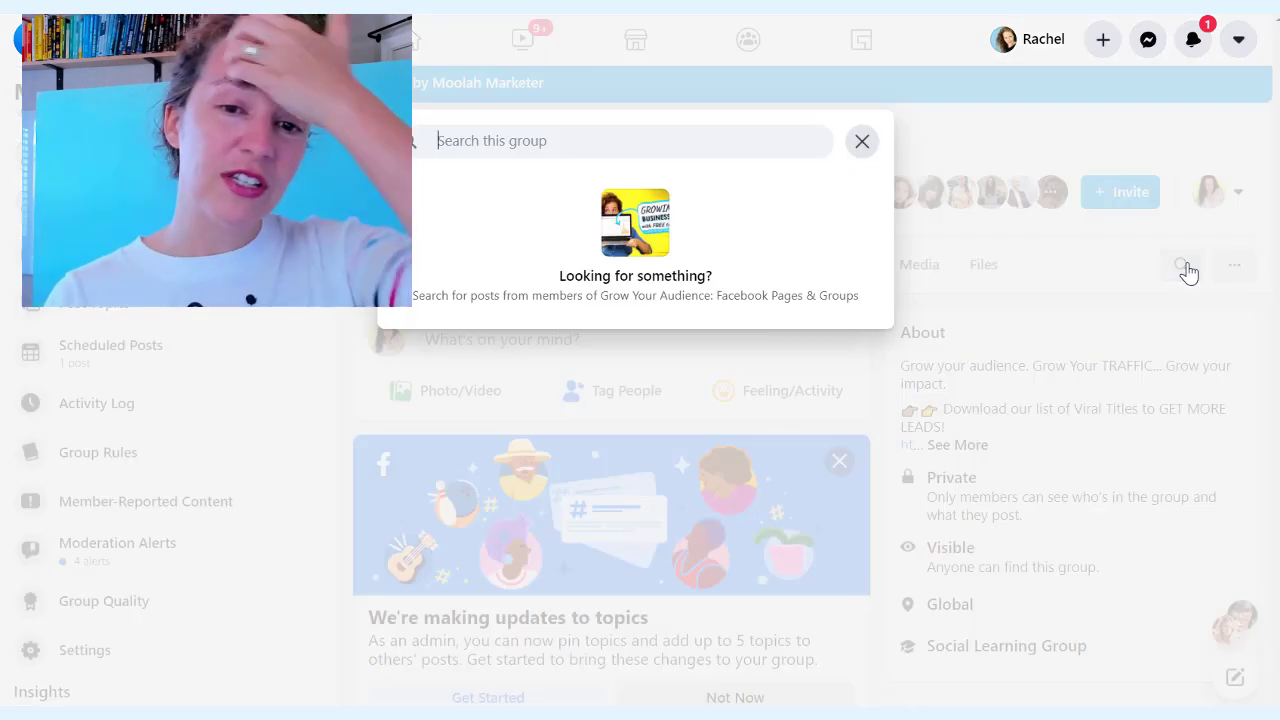
{"action": "type", "text": "m"}
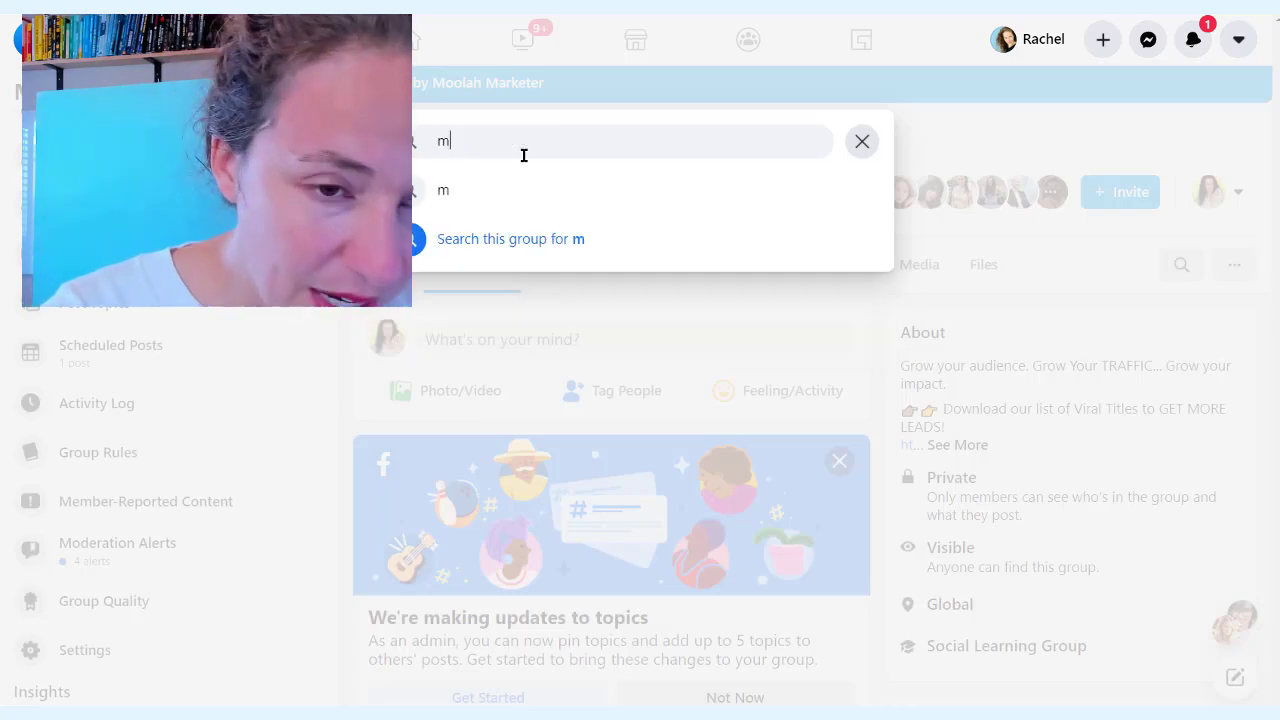
{"action": "type", "text": "oolah"}
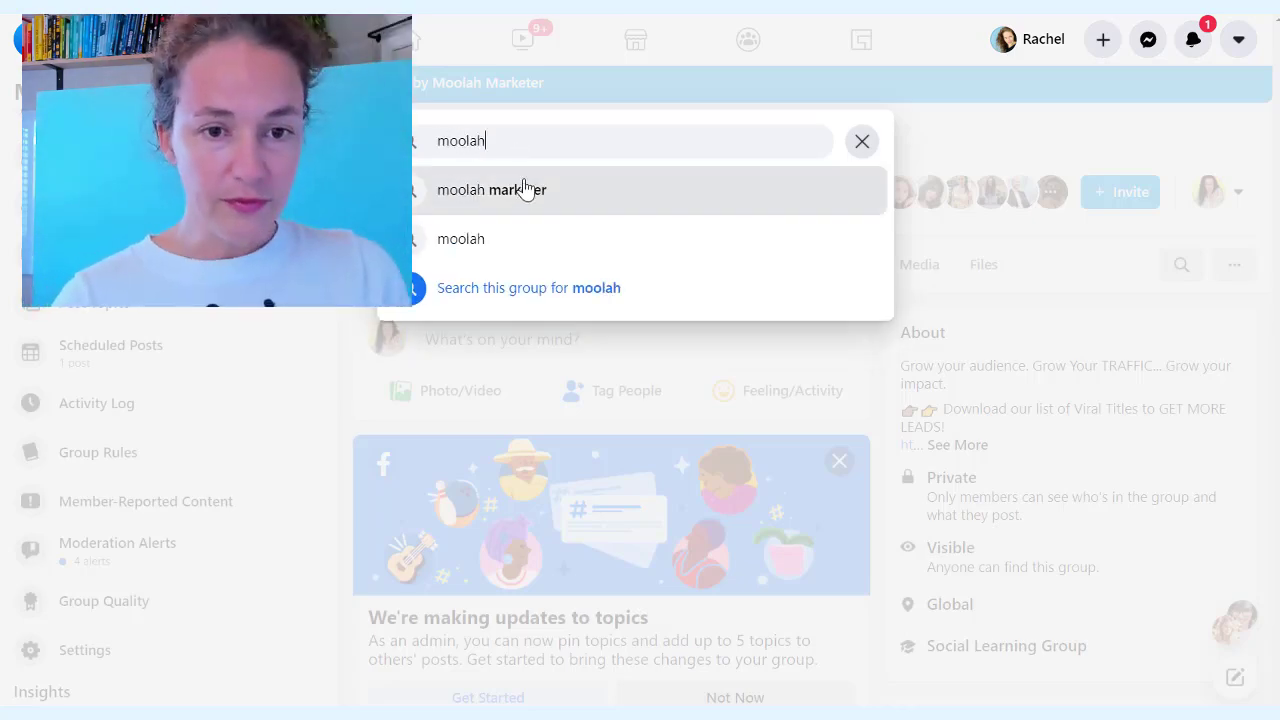
{"action": "left_click", "coordinate": [525, 190]}
Open the Jan 21 and Jan 19 search-result posts in new tabs
{"action": "scroll", "coordinate": [625, 250], "scroll_direction": "down", "scroll_amount": 5}
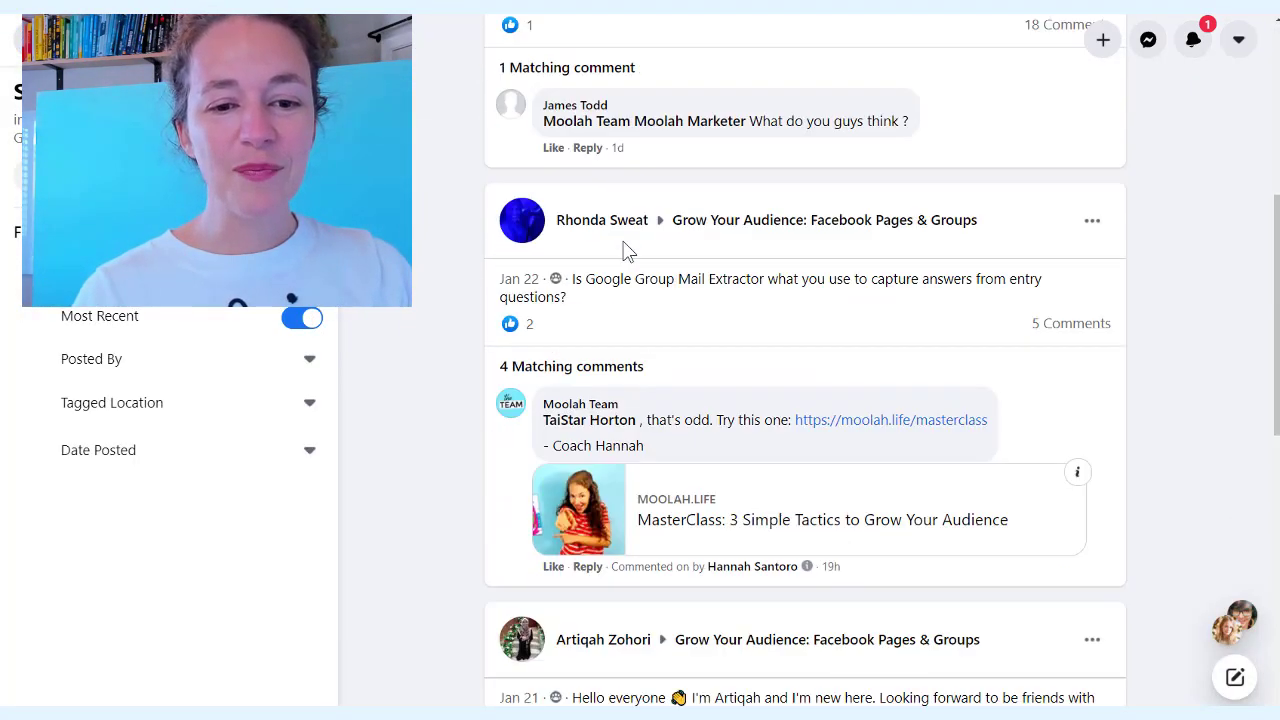
{"action": "scroll", "coordinate": [625, 250], "scroll_direction": "down", "scroll_amount": 7}
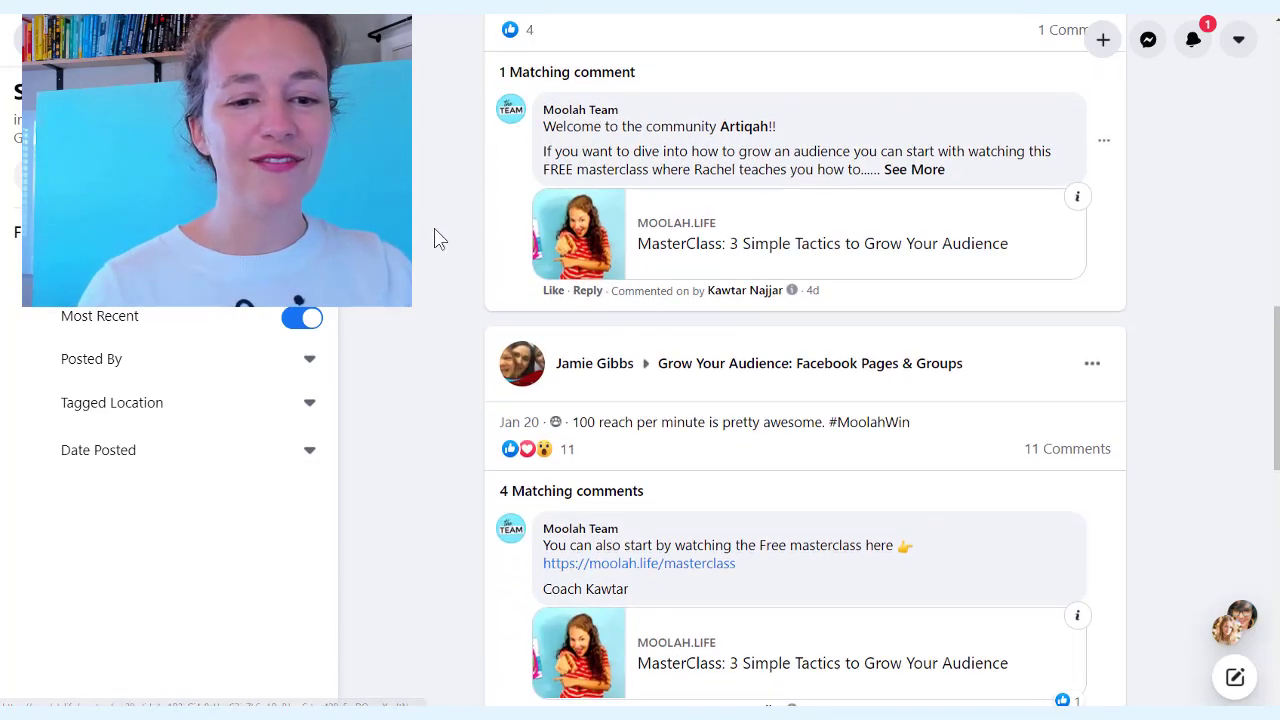
{"action": "scroll", "coordinate": [434, 238], "scroll_direction": "down", "scroll_amount": 4}
{"action": "scroll", "coordinate": [765, 252], "scroll_direction": "down", "scroll_amount": 9}
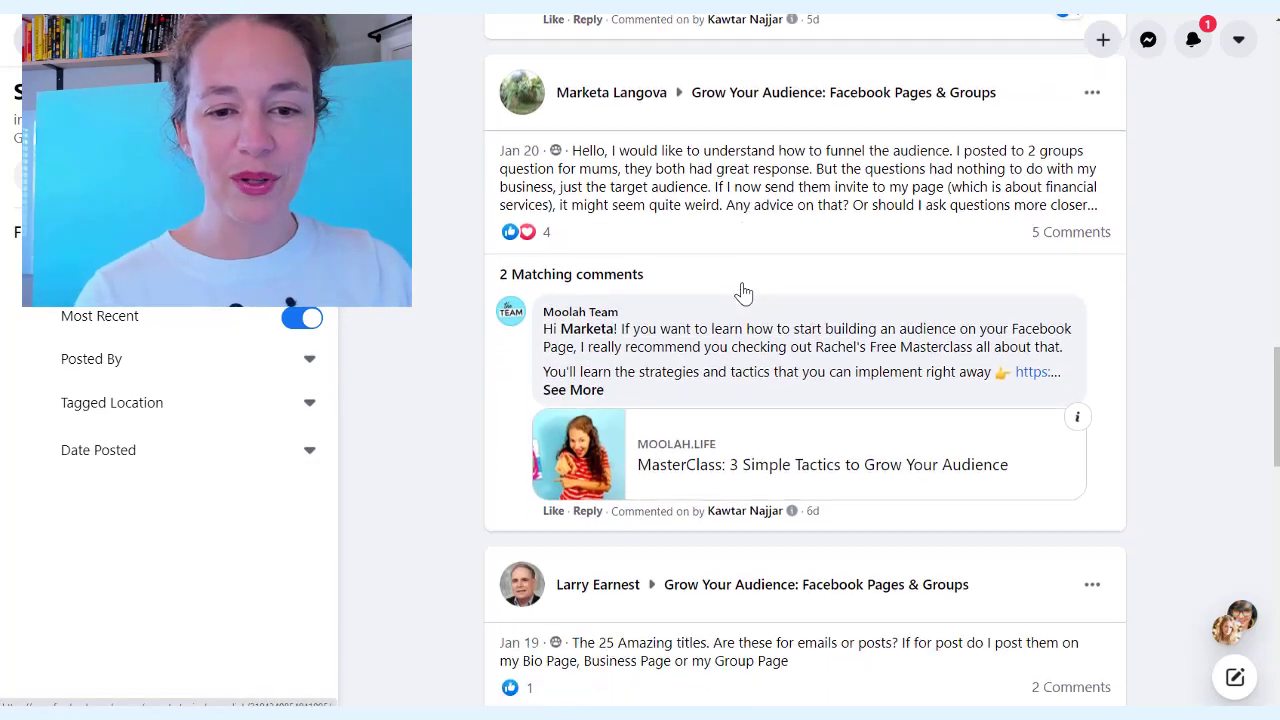
{"action": "scroll", "coordinate": [805, 360], "scroll_direction": "down", "scroll_amount": 2}
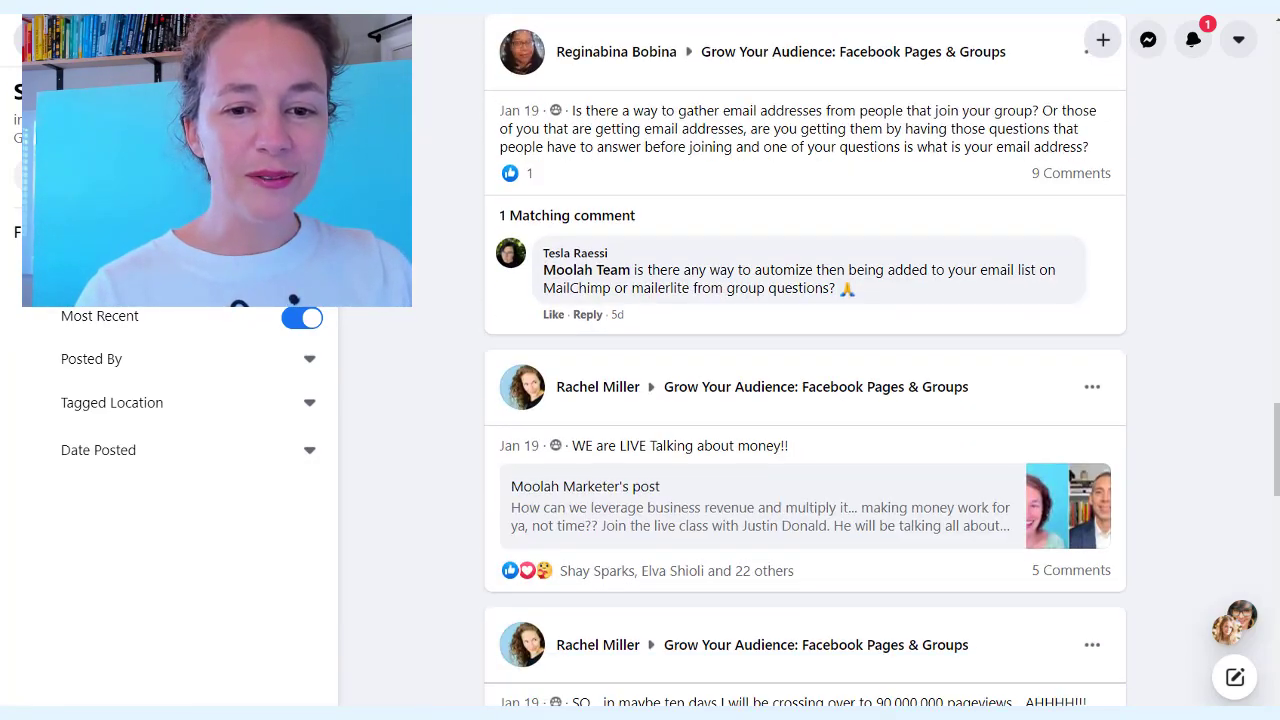
{"action": "scroll", "coordinate": [657, 251], "scroll_direction": "down", "scroll_amount": 5}
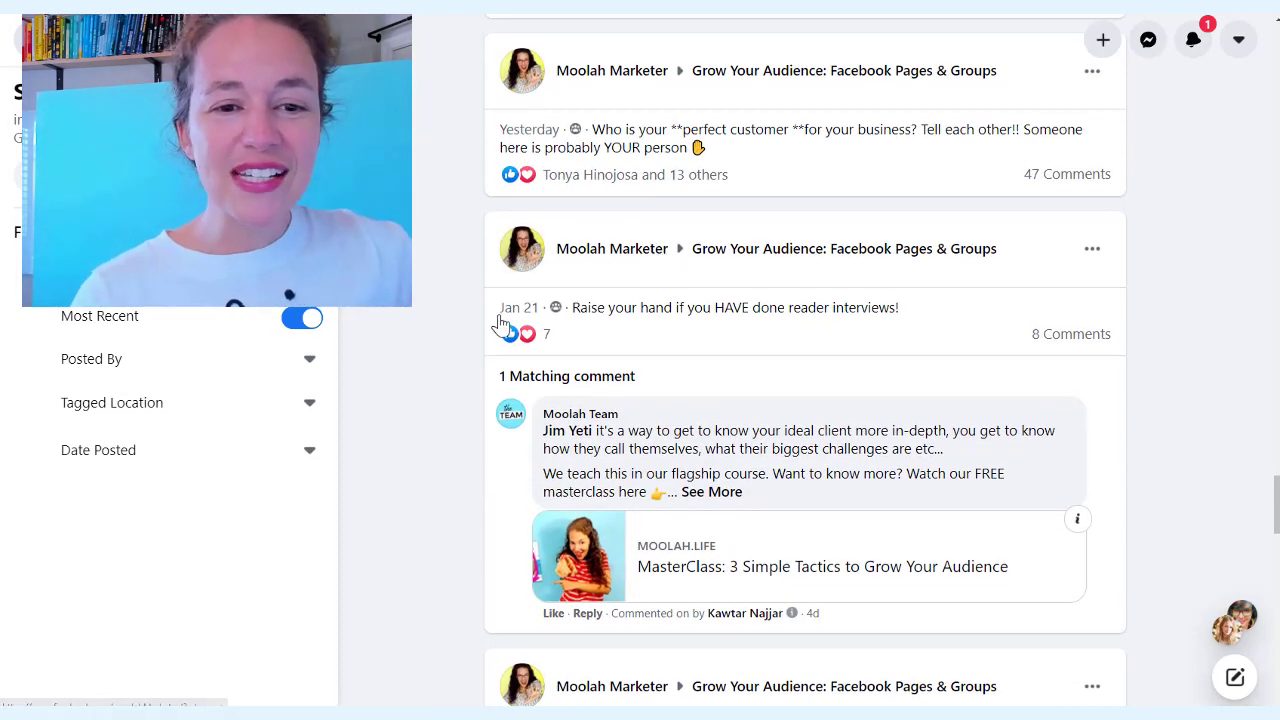
{"action": "right_click", "coordinate": [516, 316]}
{"action": "left_click", "coordinate": [549, 322]}
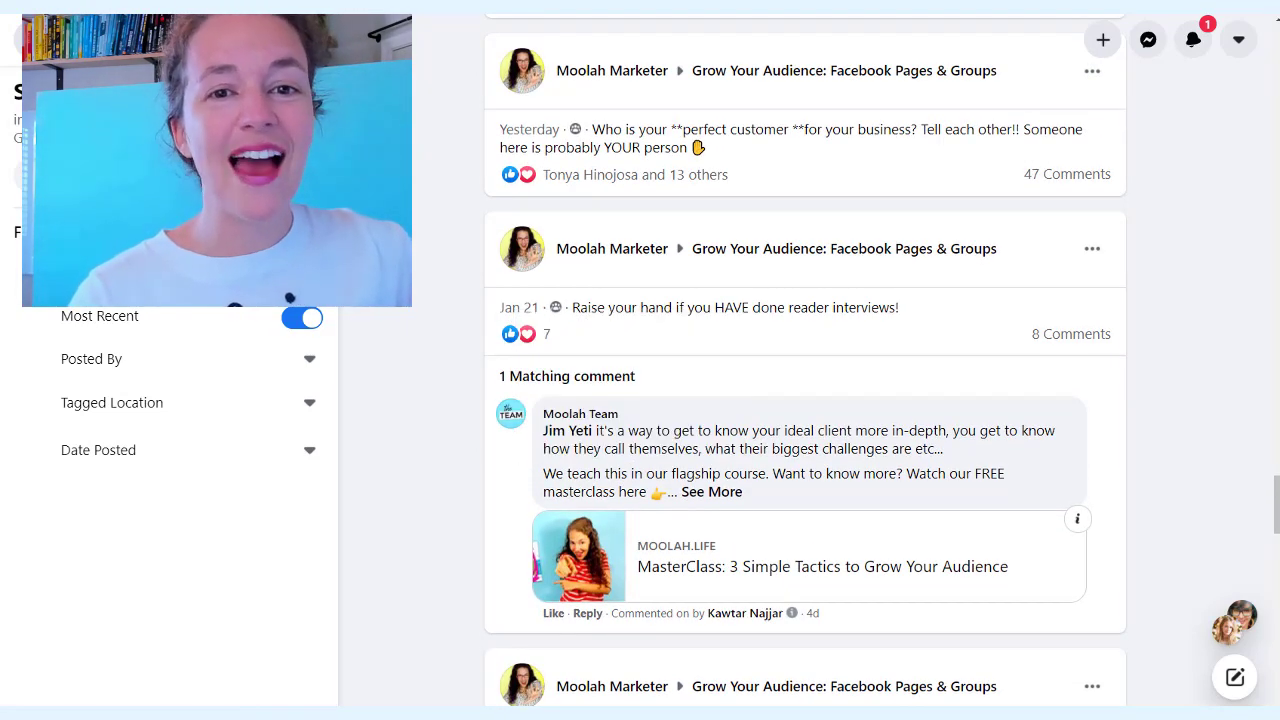
{"action": "scroll", "coordinate": [674, 366], "scroll_direction": "down", "scroll_amount": 3}
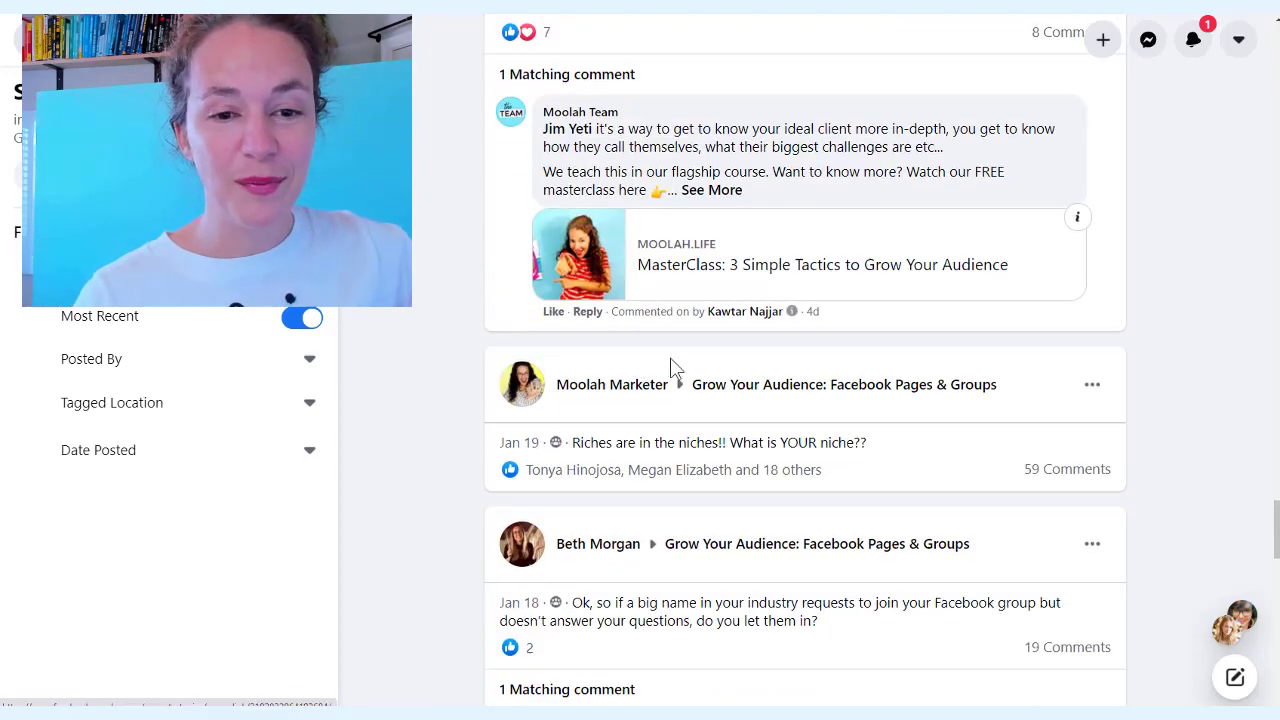
{"action": "right_click", "coordinate": [517, 451]}
{"action": "left_click", "coordinate": [568, 457]}
Open the Dec 17, 2020 Roll call post and its reactions list
{"action": "scroll", "coordinate": [568, 410], "scroll_direction": "down", "scroll_amount": 8}
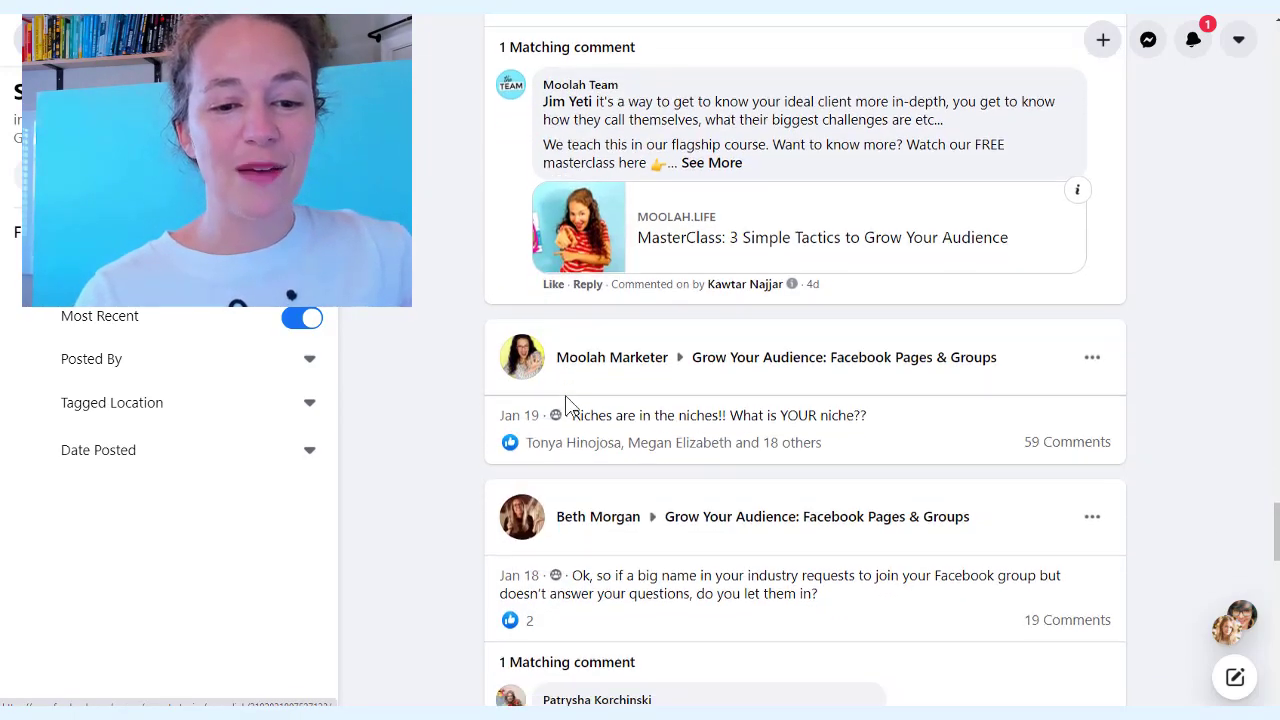
{"action": "scroll", "coordinate": [567, 390], "scroll_direction": "down", "scroll_amount": 20}
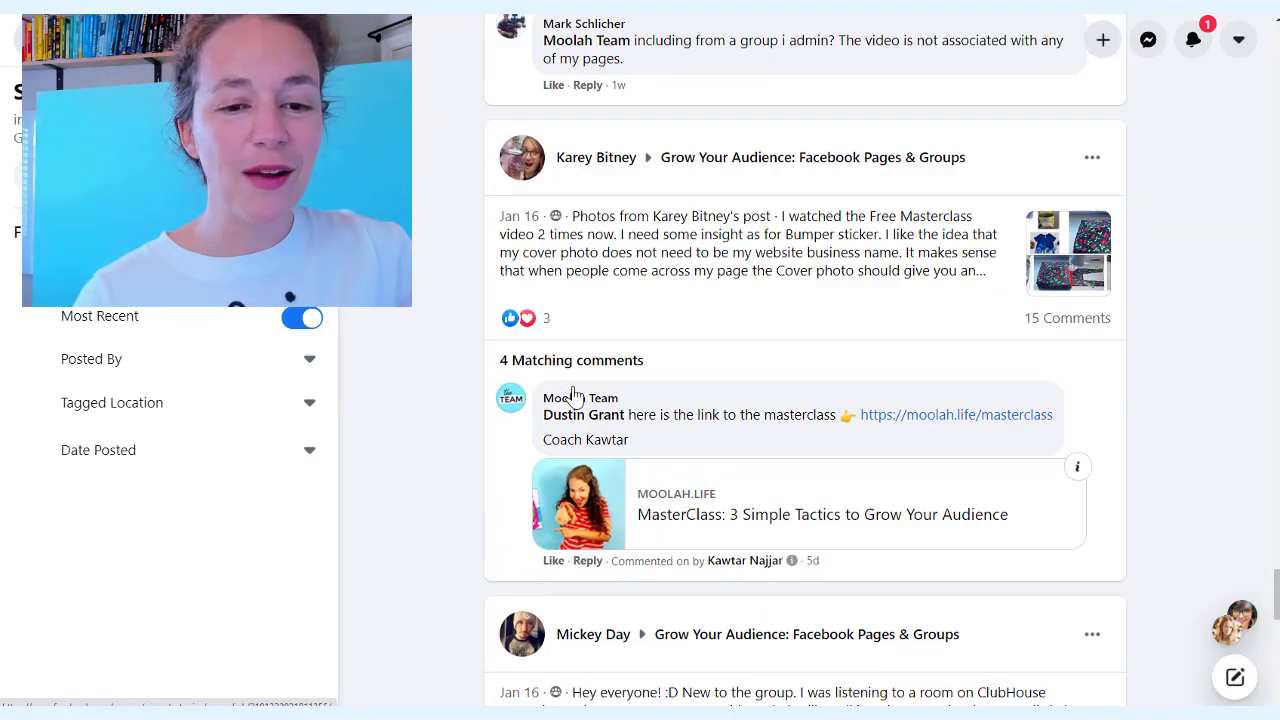
{"action": "scroll", "coordinate": [613, 327], "scroll_direction": "down", "scroll_amount": 20}
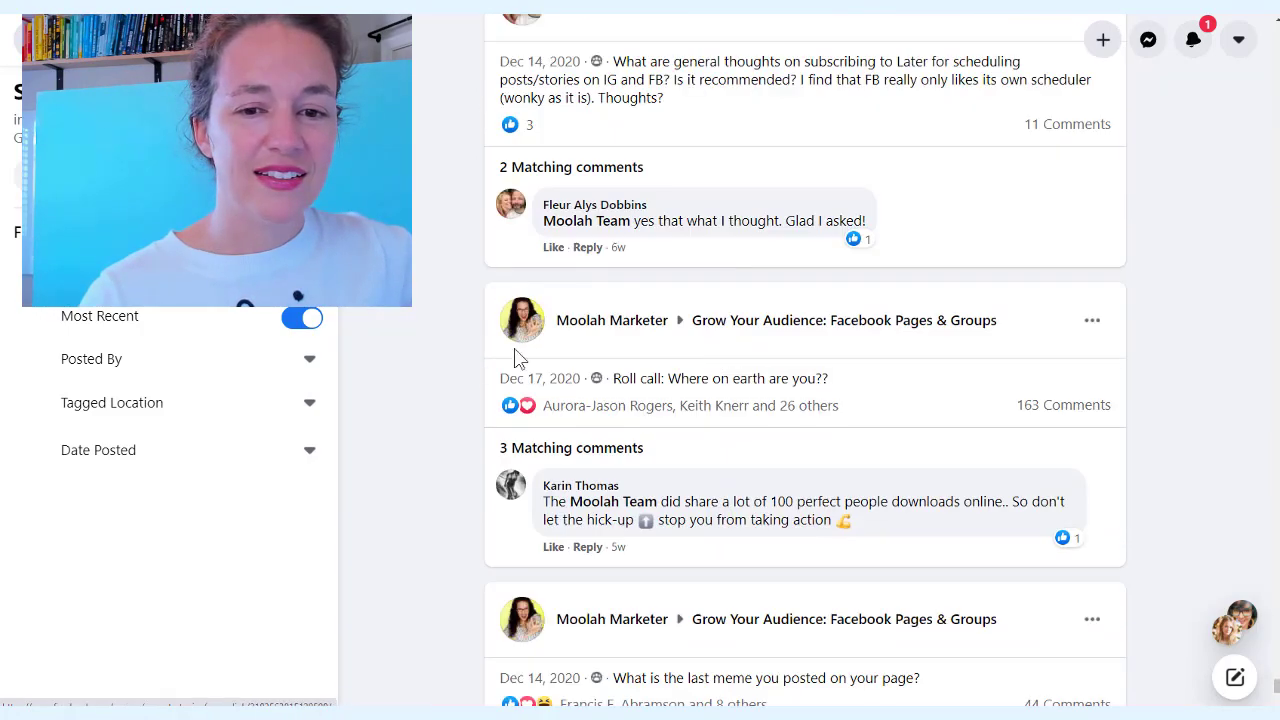
{"action": "right_click", "coordinate": [541, 385]}
{"action": "left_click", "coordinate": [590, 386]}
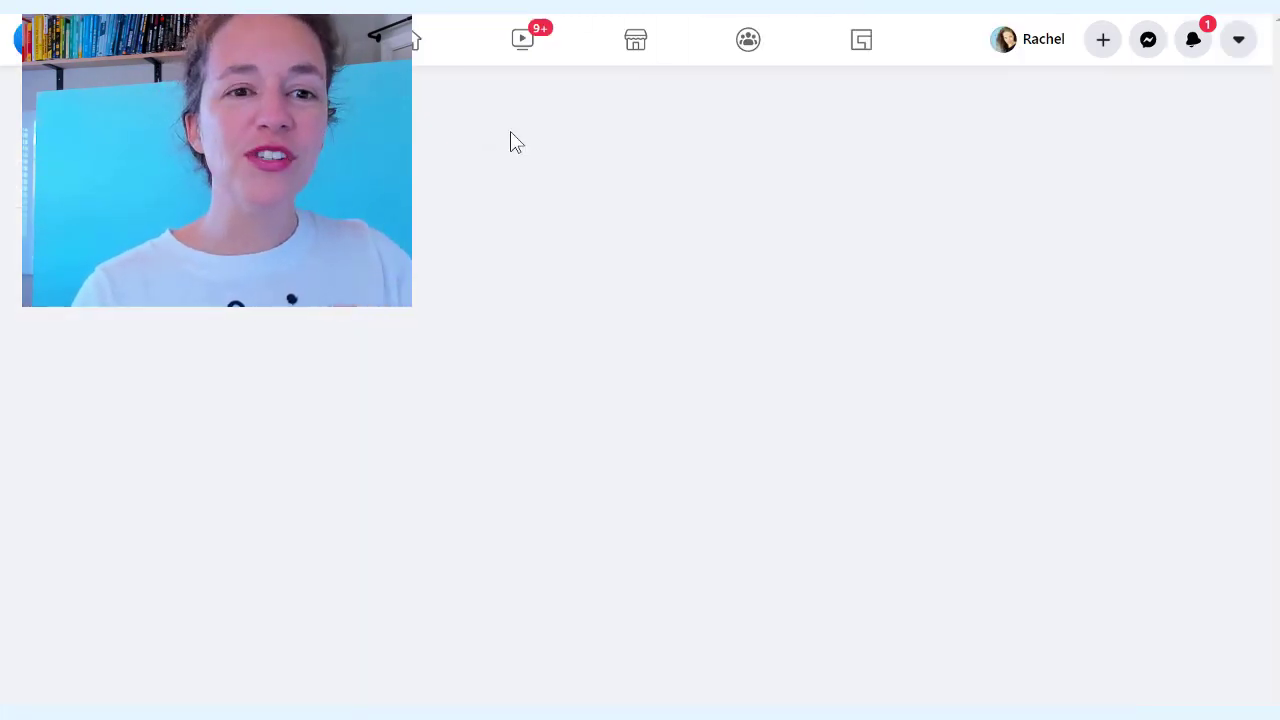
{"action": "scroll", "coordinate": [600, 220], "scroll_direction": "down", "scroll_amount": 2}
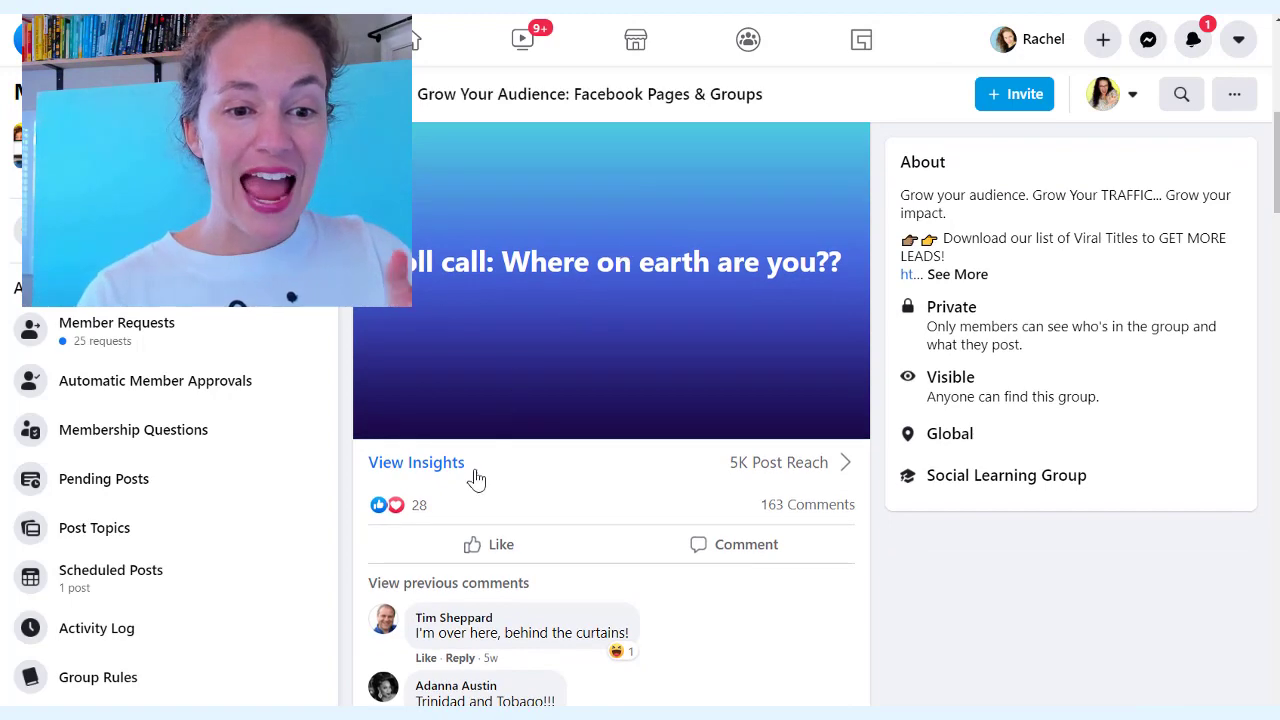
{"action": "left_click", "coordinate": [424, 512]}
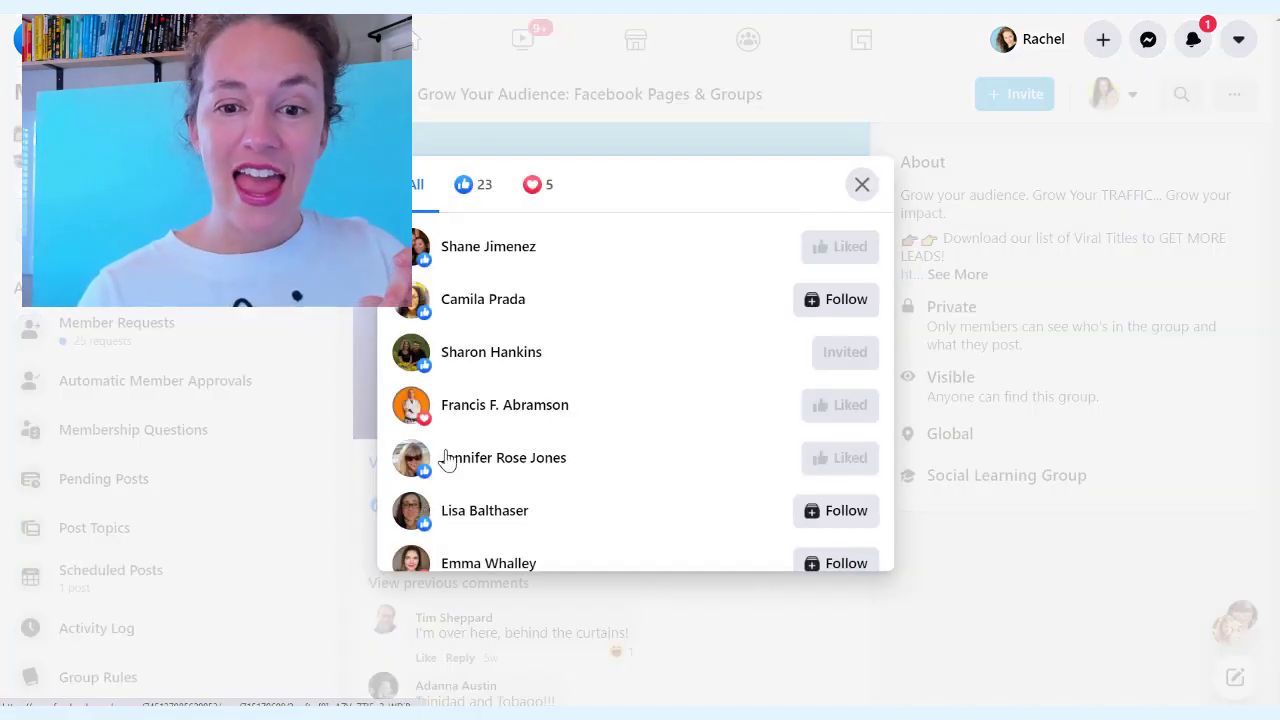
Invite seven Roll call reactors to like the page until an Oops error appears
{"action": "scroll", "coordinate": [740, 325], "scroll_direction": "down", "scroll_amount": 2}
{"action": "scroll", "coordinate": [806, 297], "scroll_direction": "down", "scroll_amount": 2}
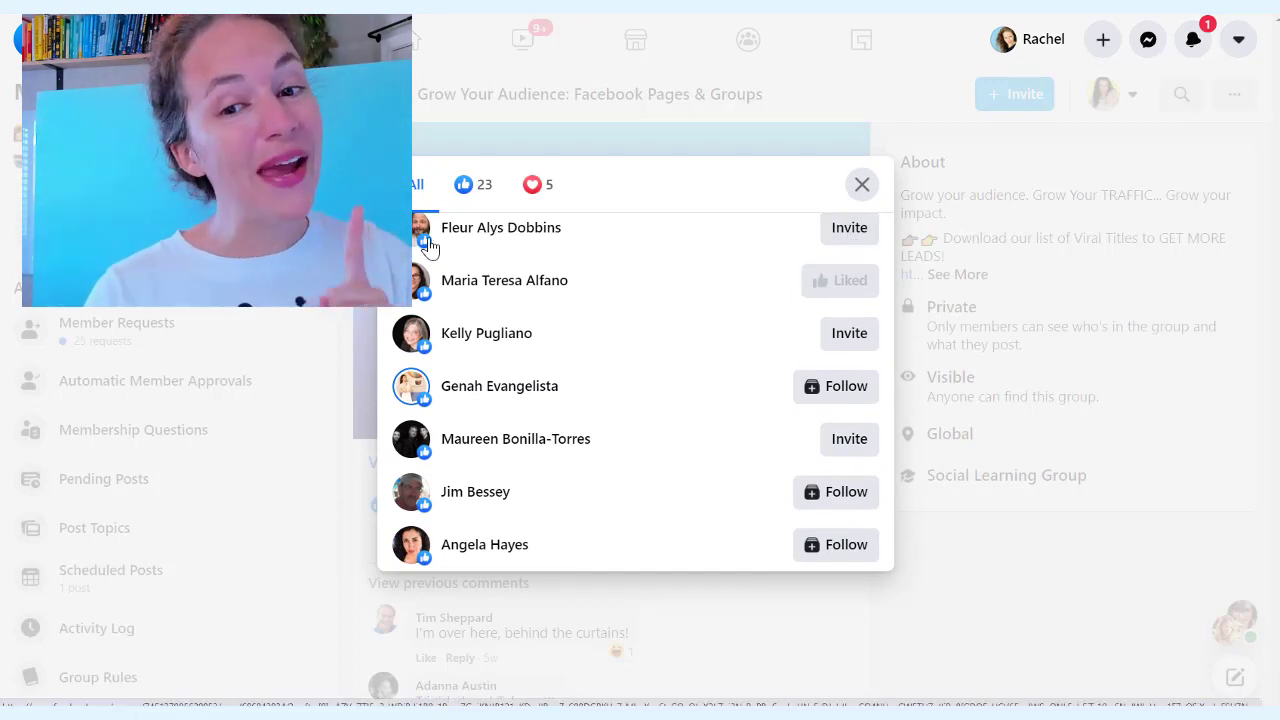
{"action": "left_click", "coordinate": [845, 240]}
{"action": "left_click", "coordinate": [846, 335]}
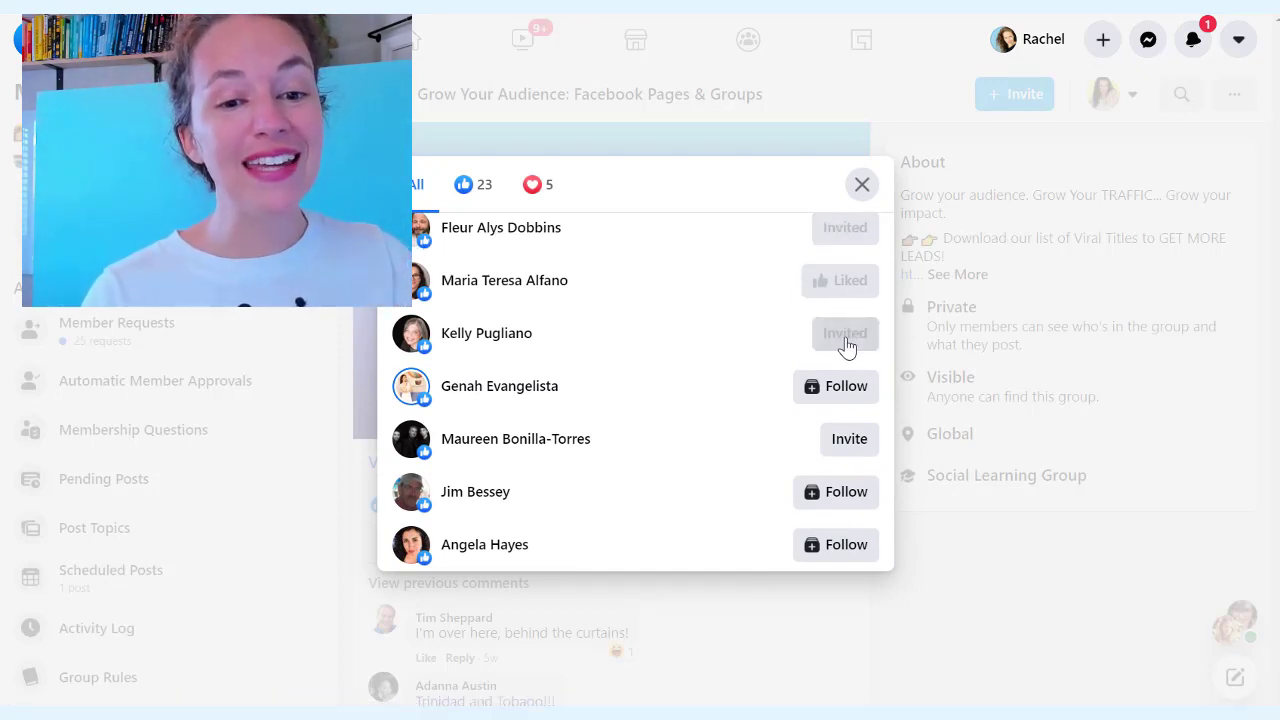
{"action": "left_click", "coordinate": [840, 440]}
{"action": "scroll", "coordinate": [790, 360], "scroll_direction": "down", "scroll_amount": 3}
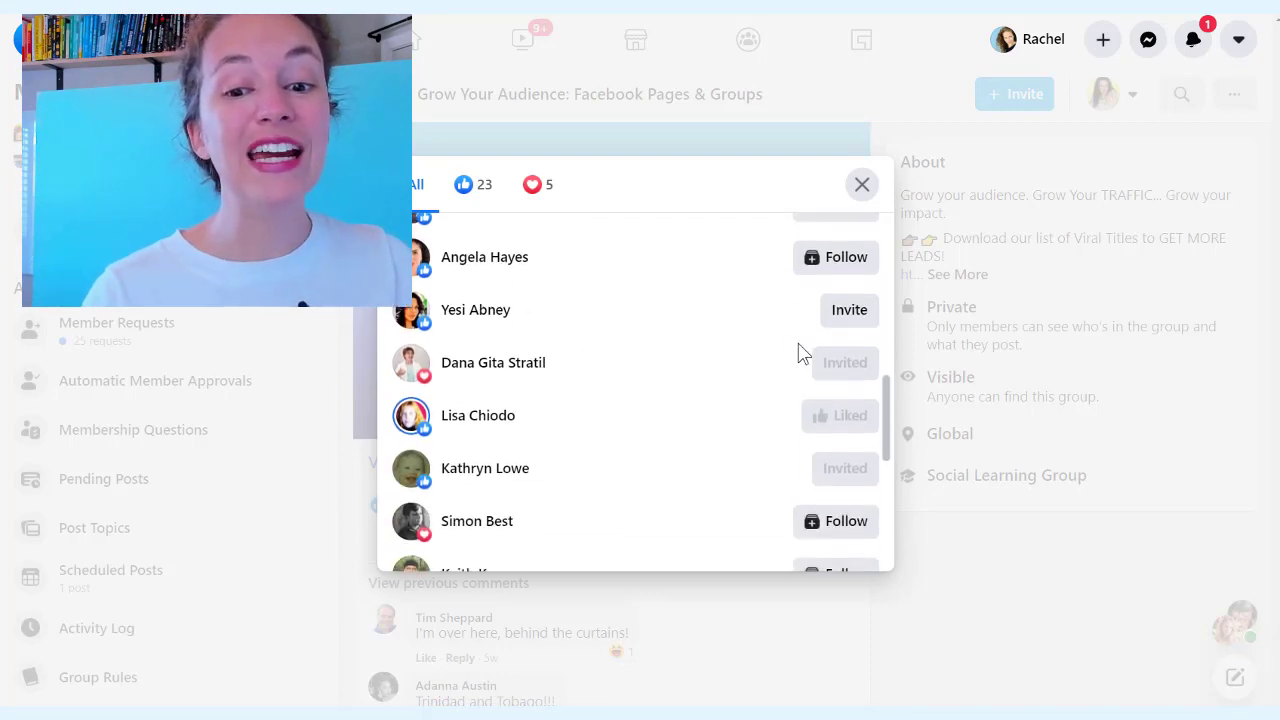
{"action": "left_click", "coordinate": [846, 296]}
{"action": "scroll", "coordinate": [846, 296], "scroll_direction": "down", "scroll_amount": 4}
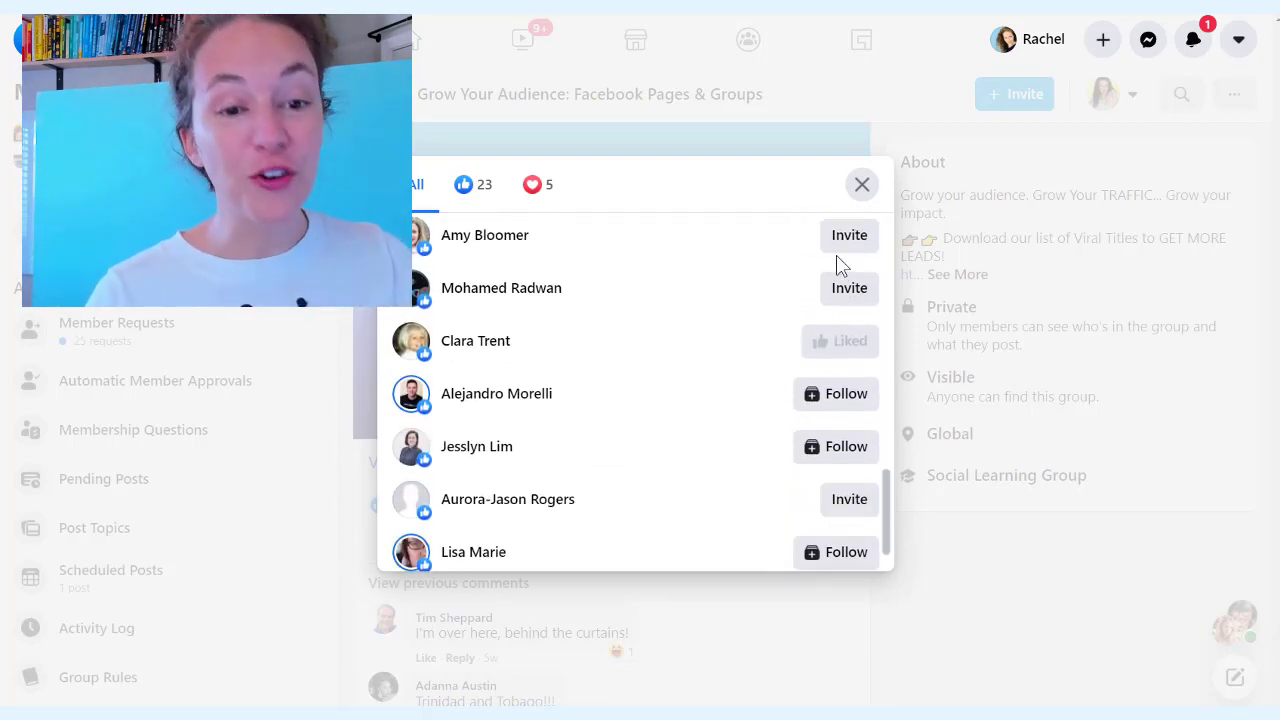
{"action": "left_click", "coordinate": [845, 238]}
{"action": "left_click", "coordinate": [842, 292]}
{"action": "left_click", "coordinate": [838, 497]}
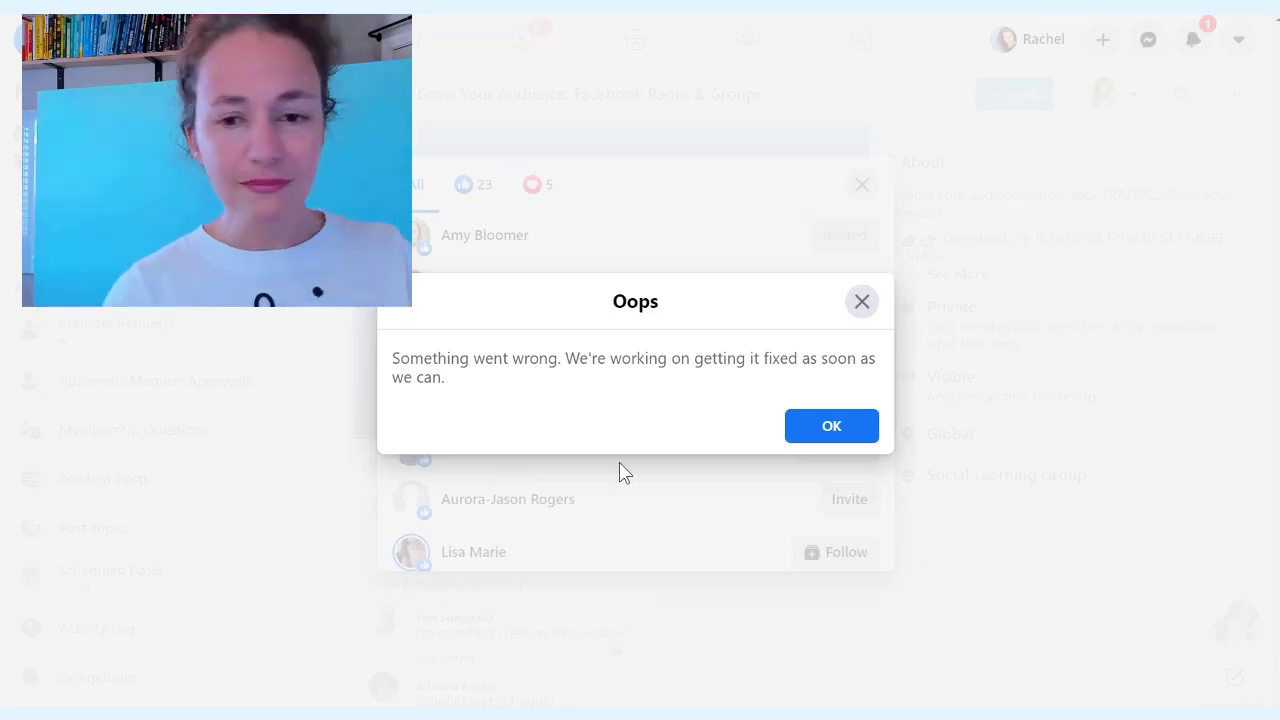
Dismiss the Oops error and scroll the reactions list showing Invited reactors
{"action": "left_click", "coordinate": [862, 302]}
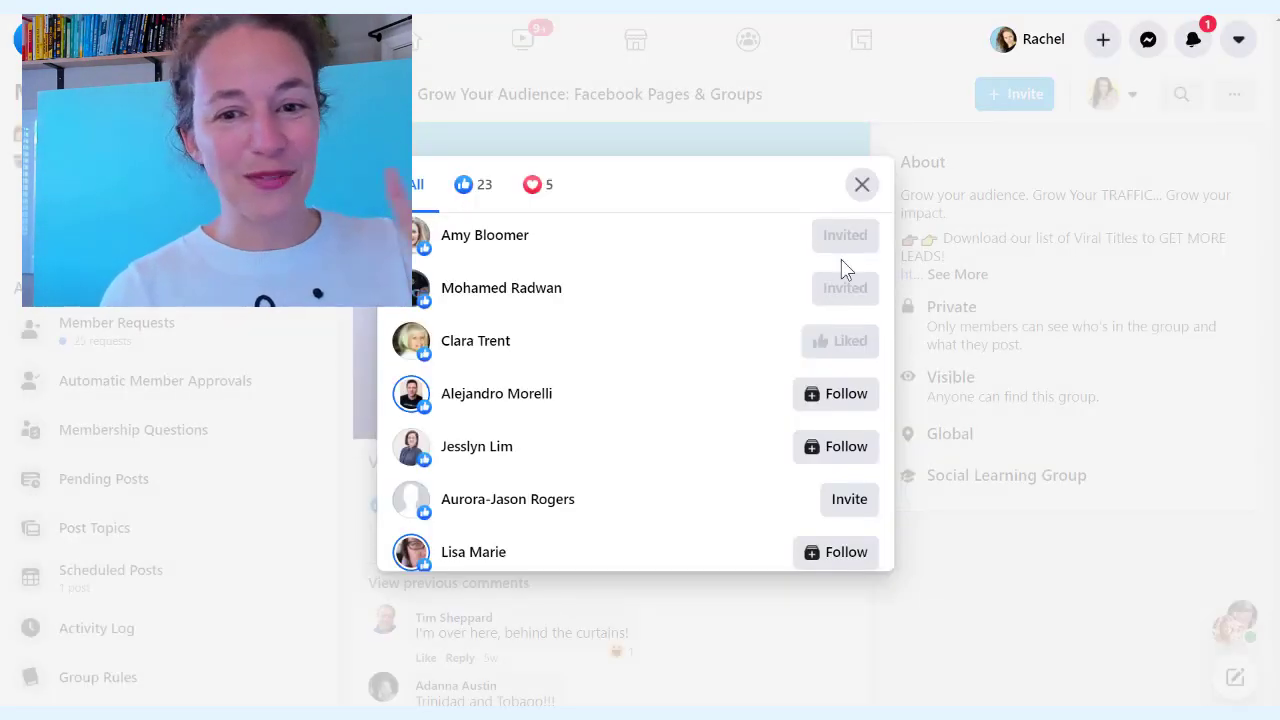
{"action": "scroll", "coordinate": [729, 475], "scroll_direction": "down", "scroll_amount": 1}
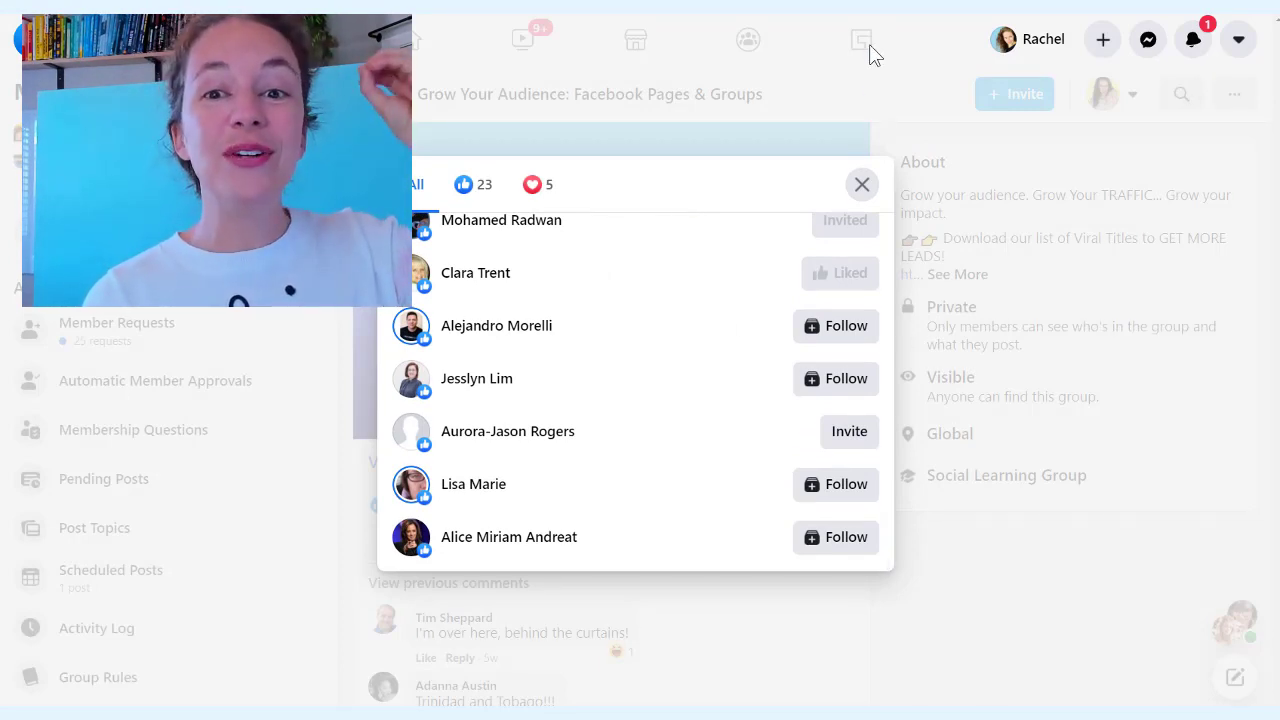
Close the reactions list and scroll to the Moolah Marketer post with 54 reactions
{"action": "left_click", "coordinate": [863, 186]}
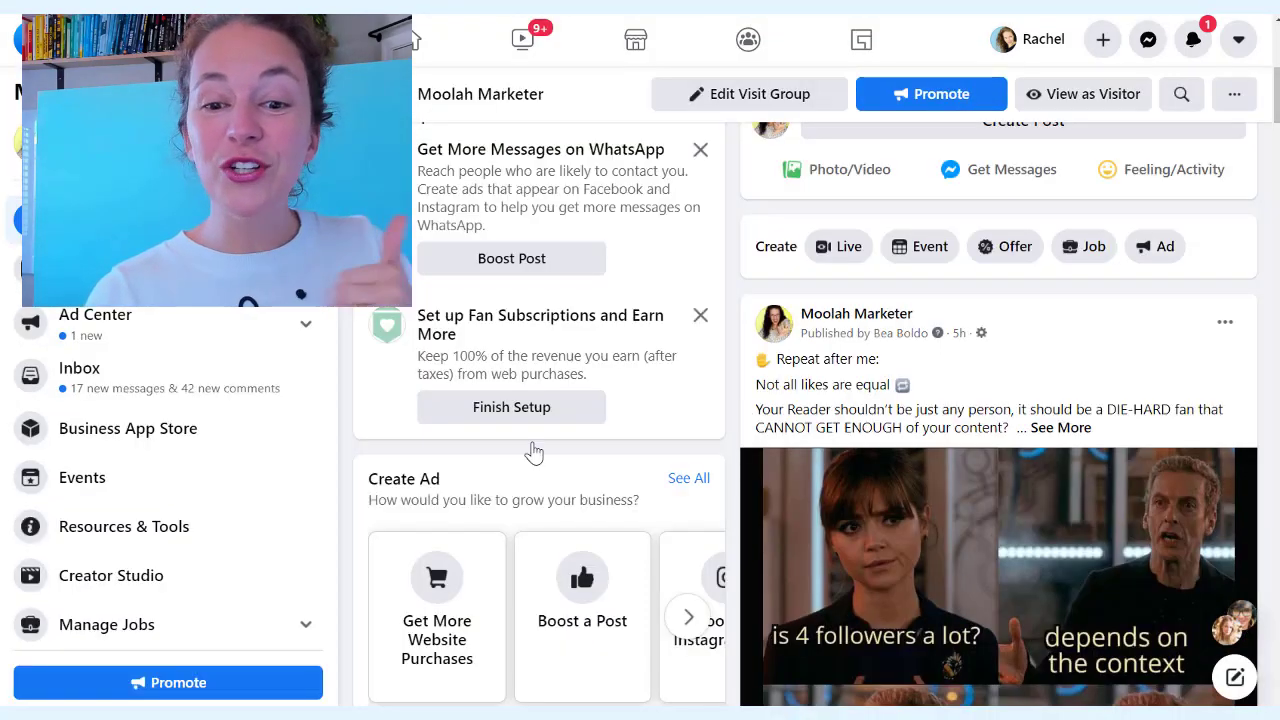
{"action": "scroll", "coordinate": [505, 450], "scroll_direction": "down", "scroll_amount": 1}
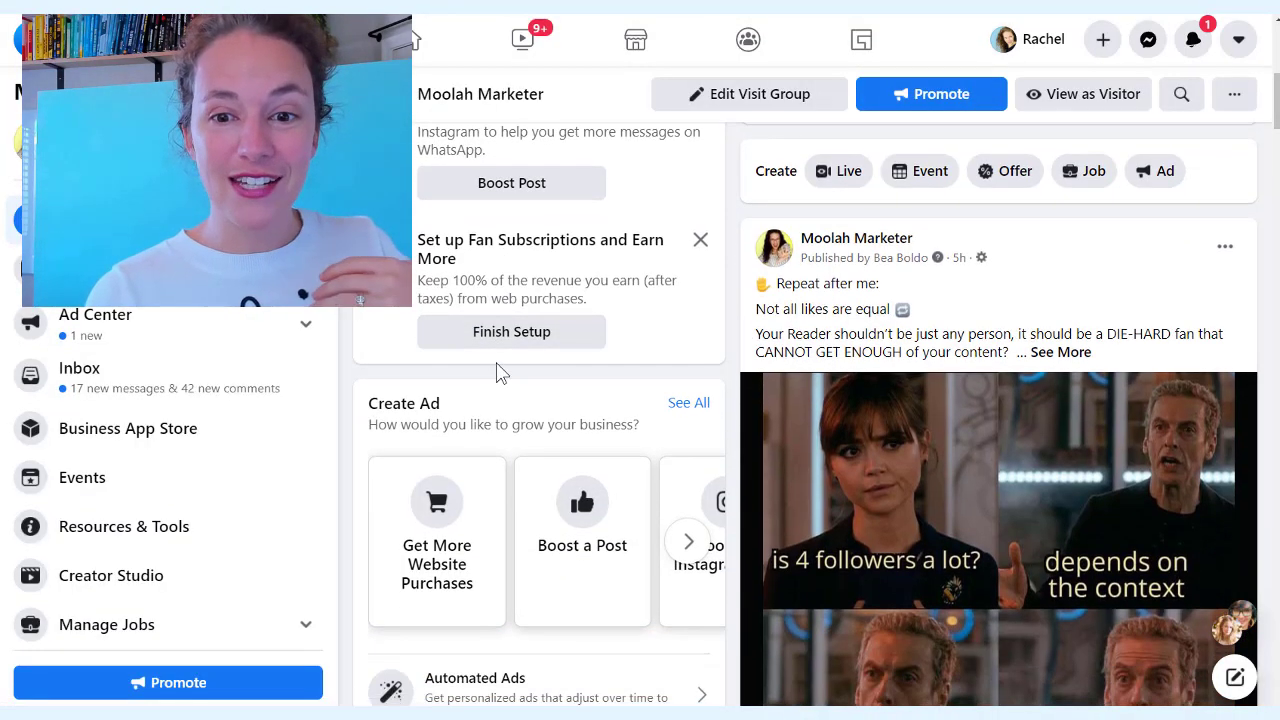
{"action": "scroll", "coordinate": [990, 280], "scroll_direction": "down", "scroll_amount": 3}
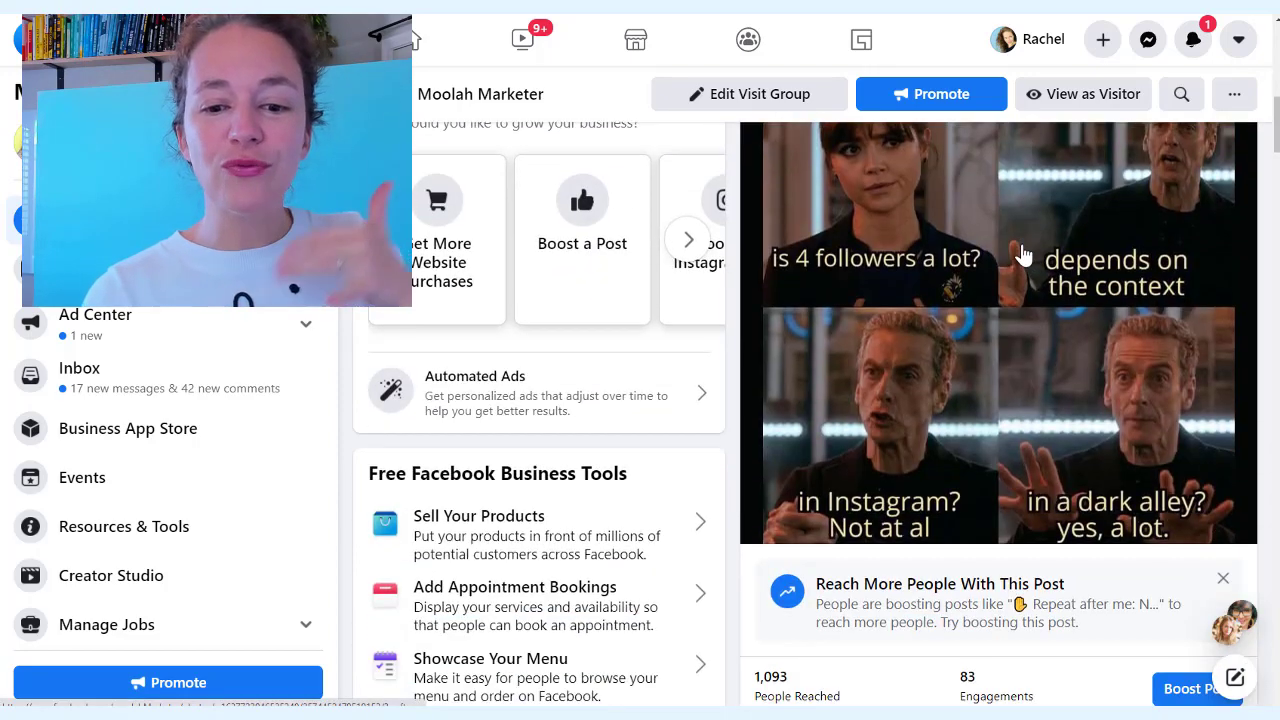
{"action": "scroll", "coordinate": [1022, 256], "scroll_direction": "down", "scroll_amount": 3}
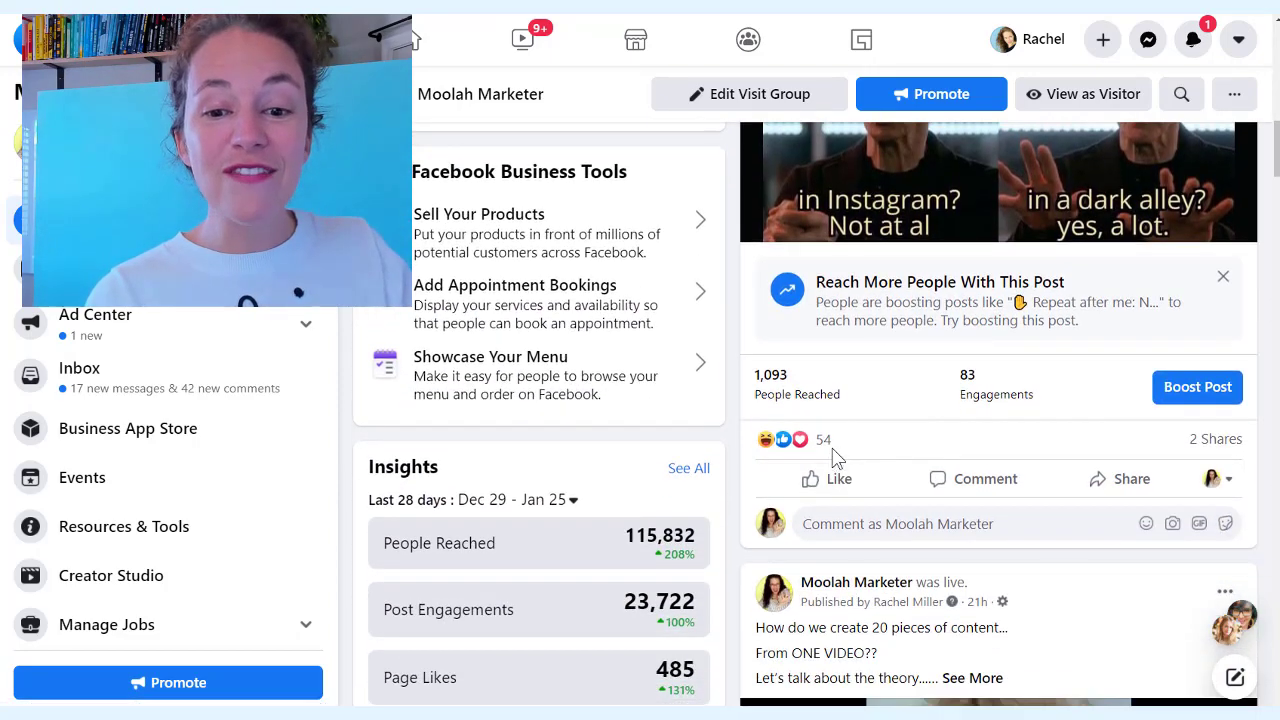
{"action": "left_click", "coordinate": [824, 441]}
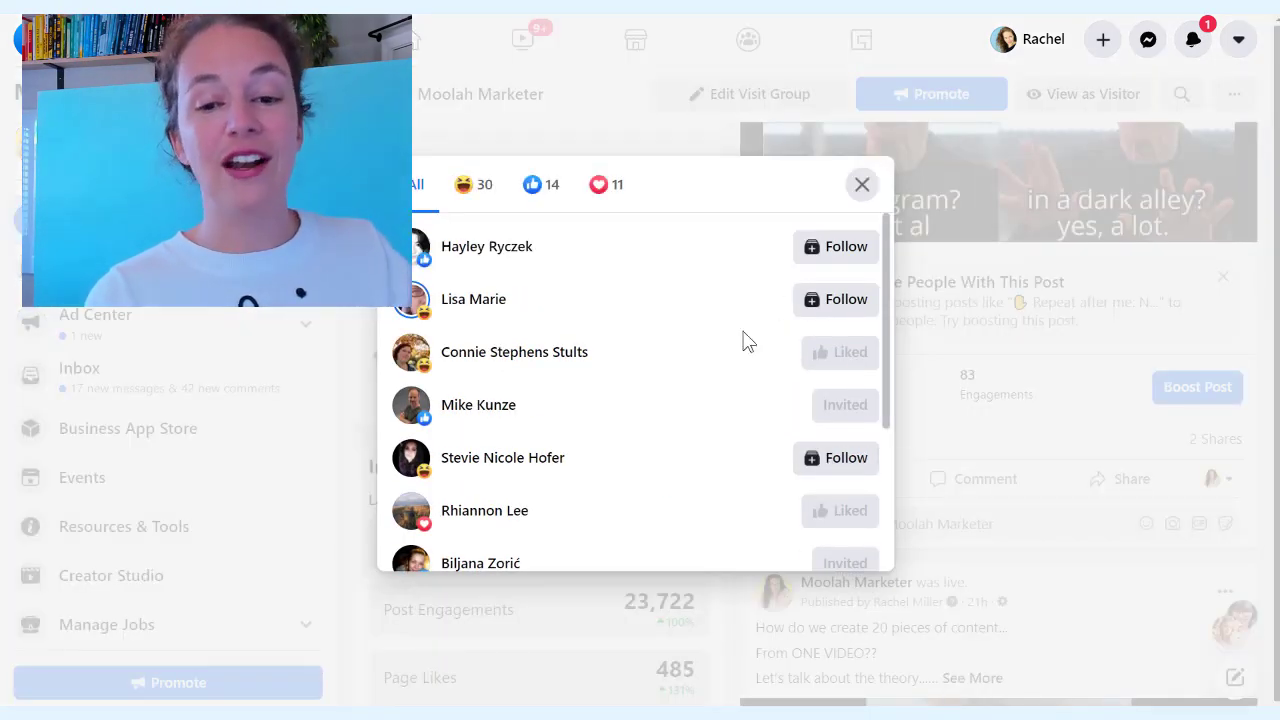
{"action": "scroll", "coordinate": [745, 340], "scroll_direction": "down", "scroll_amount": 3}
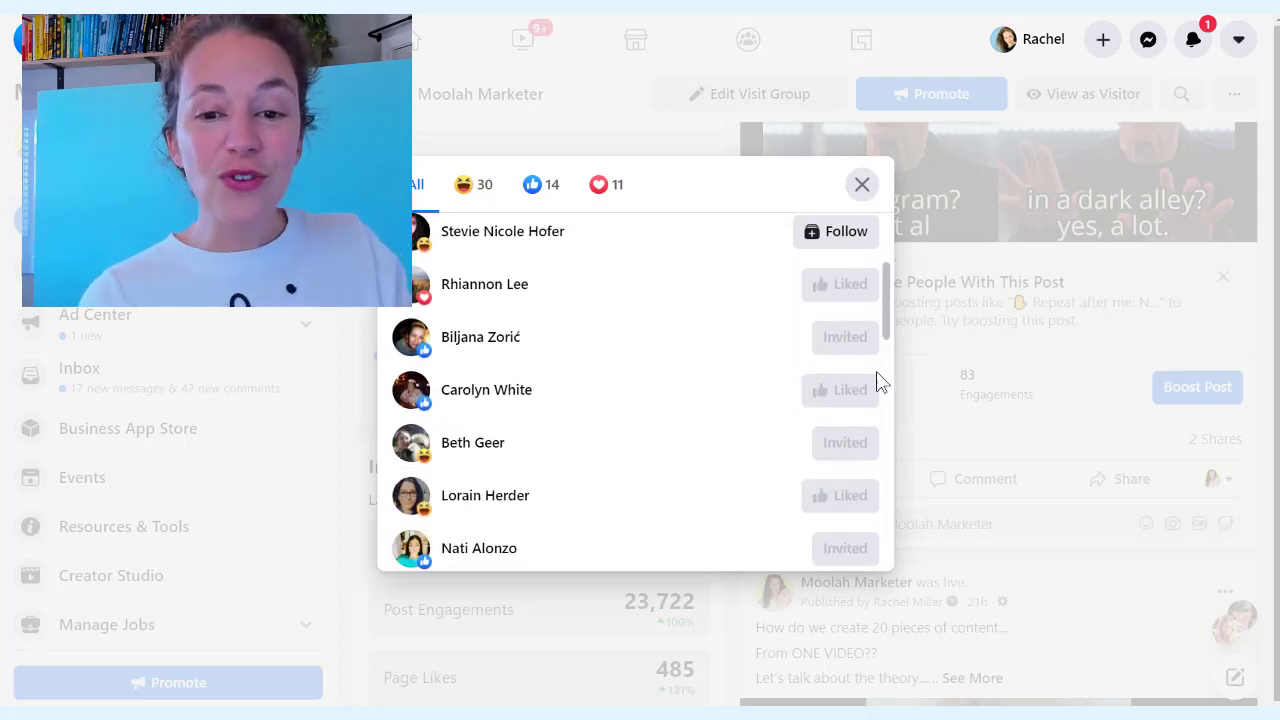
{"action": "scroll", "coordinate": [834, 323], "scroll_direction": "down", "scroll_amount": 5}
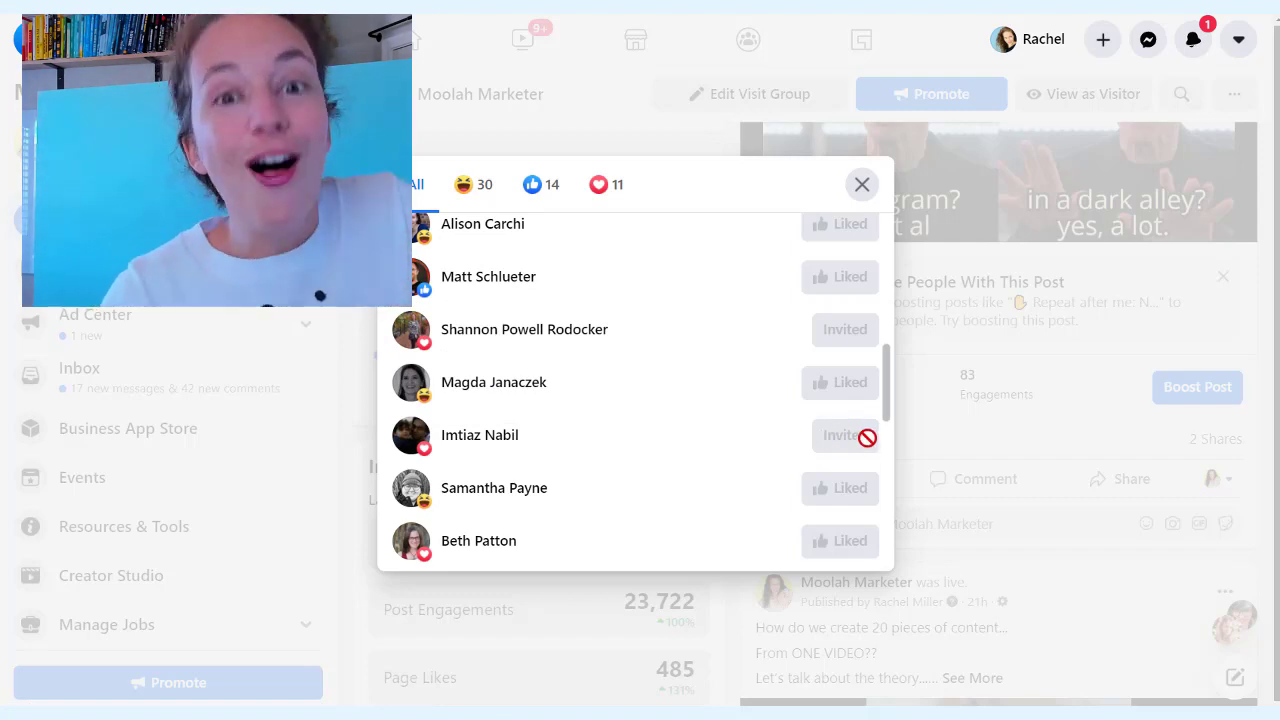
{"action": "scroll", "coordinate": [866, 437], "scroll_direction": "down", "scroll_amount": 3}
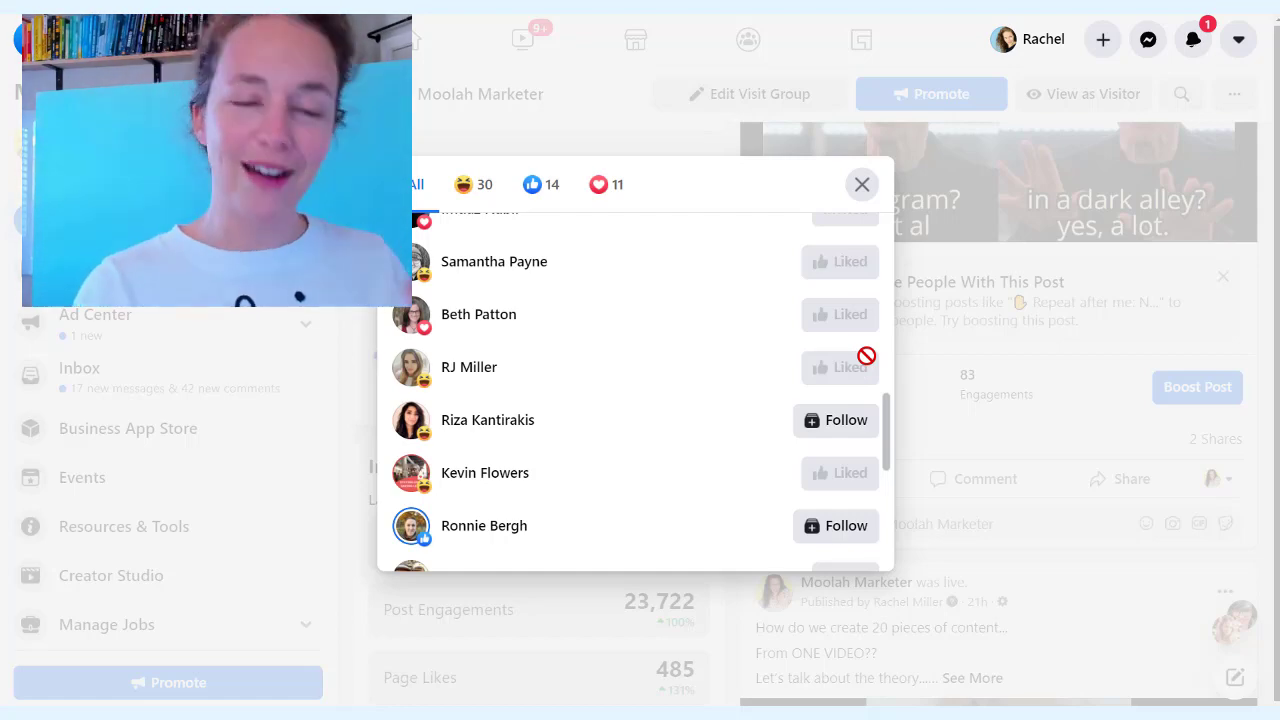
{"action": "scroll", "coordinate": [790, 370], "scroll_direction": "down", "scroll_amount": 5}
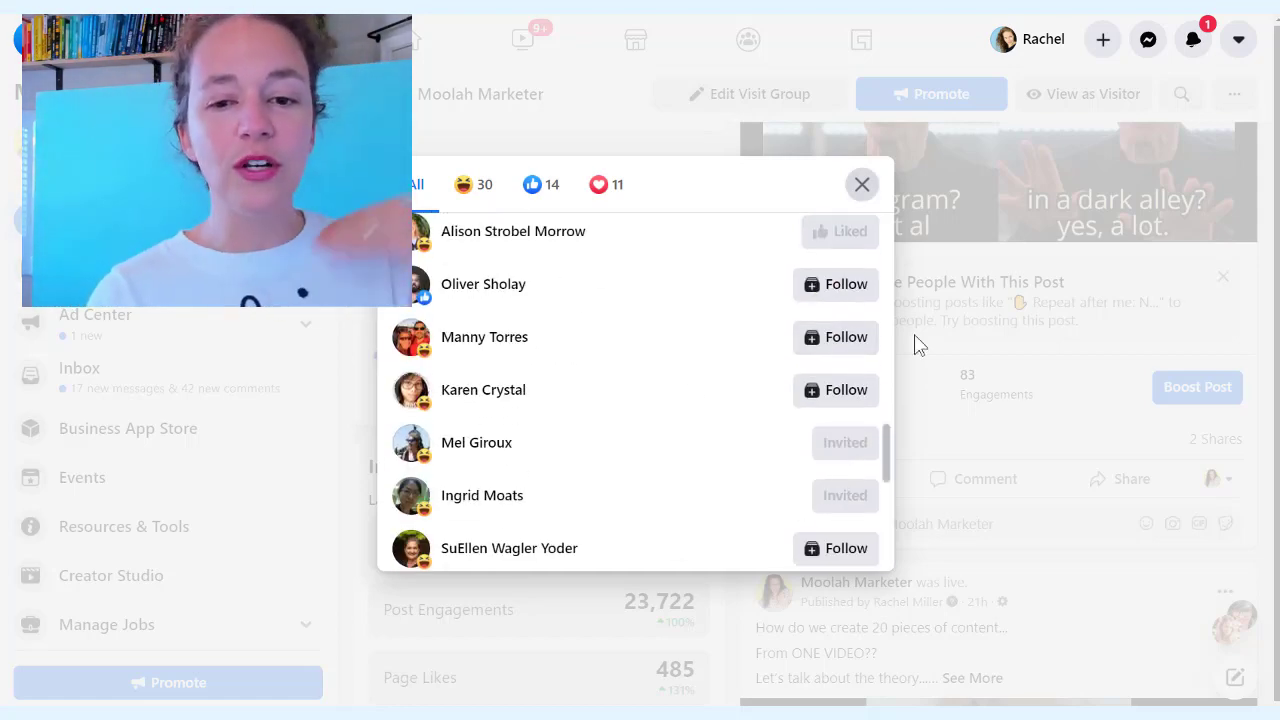
{"action": "scroll", "coordinate": [717, 414], "scroll_direction": "down", "scroll_amount": 5}
Scroll to the 'What's your BIG WHY?' post and briefly check its reactions list
{"action": "left_click", "coordinate": [862, 184]}
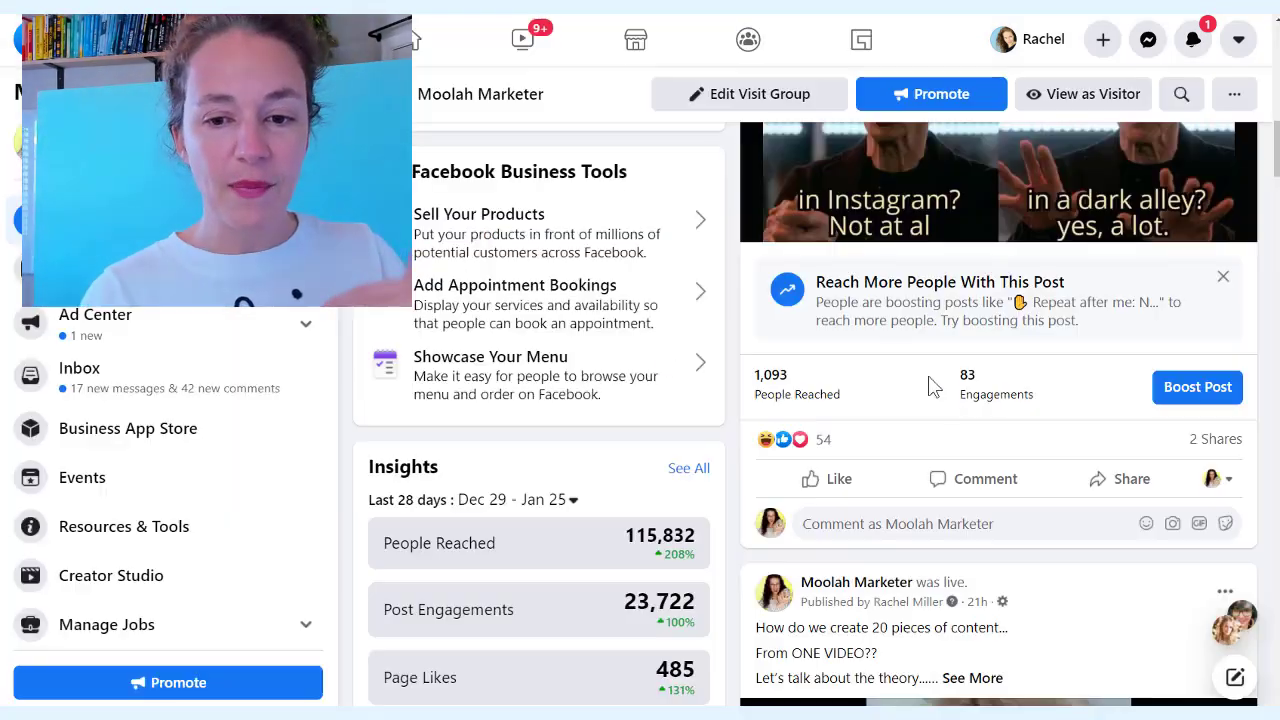
{"action": "scroll", "coordinate": [929, 386], "scroll_direction": "down", "scroll_amount": 6}
{"action": "scroll", "coordinate": [938, 407], "scroll_direction": "down", "scroll_amount": 10}
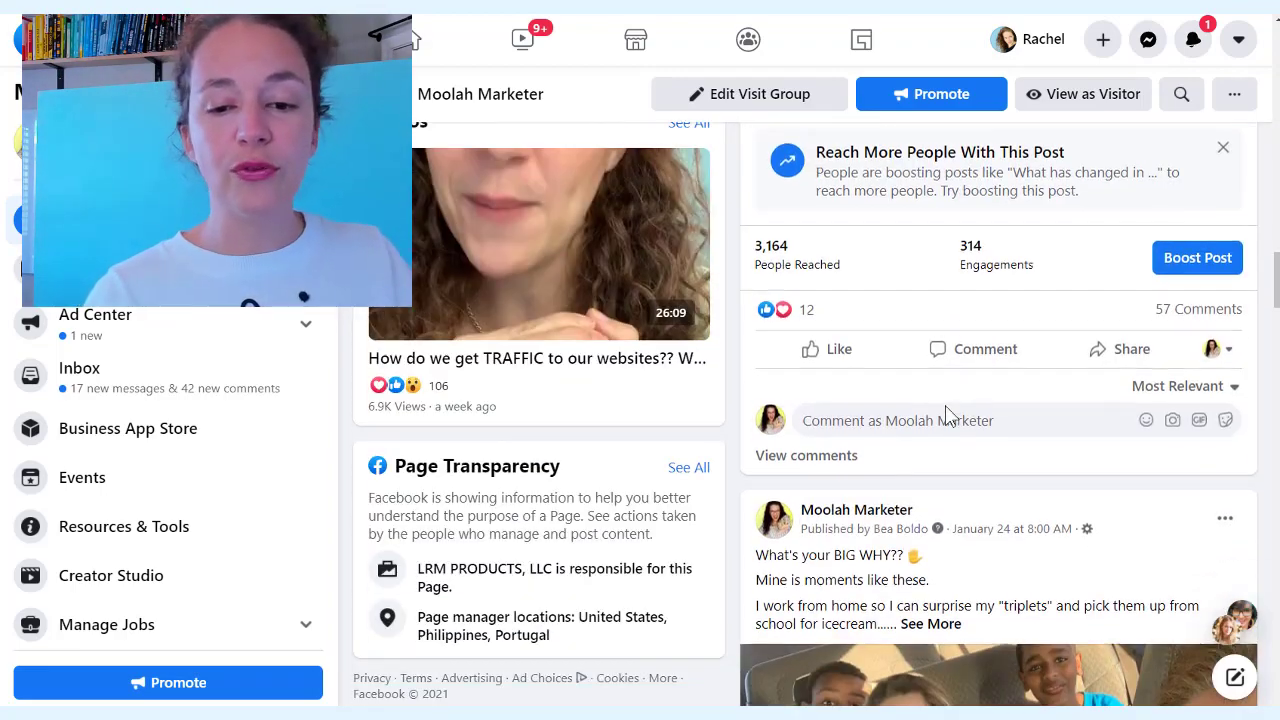
{"action": "scroll", "coordinate": [938, 403], "scroll_direction": "down", "scroll_amount": 3}
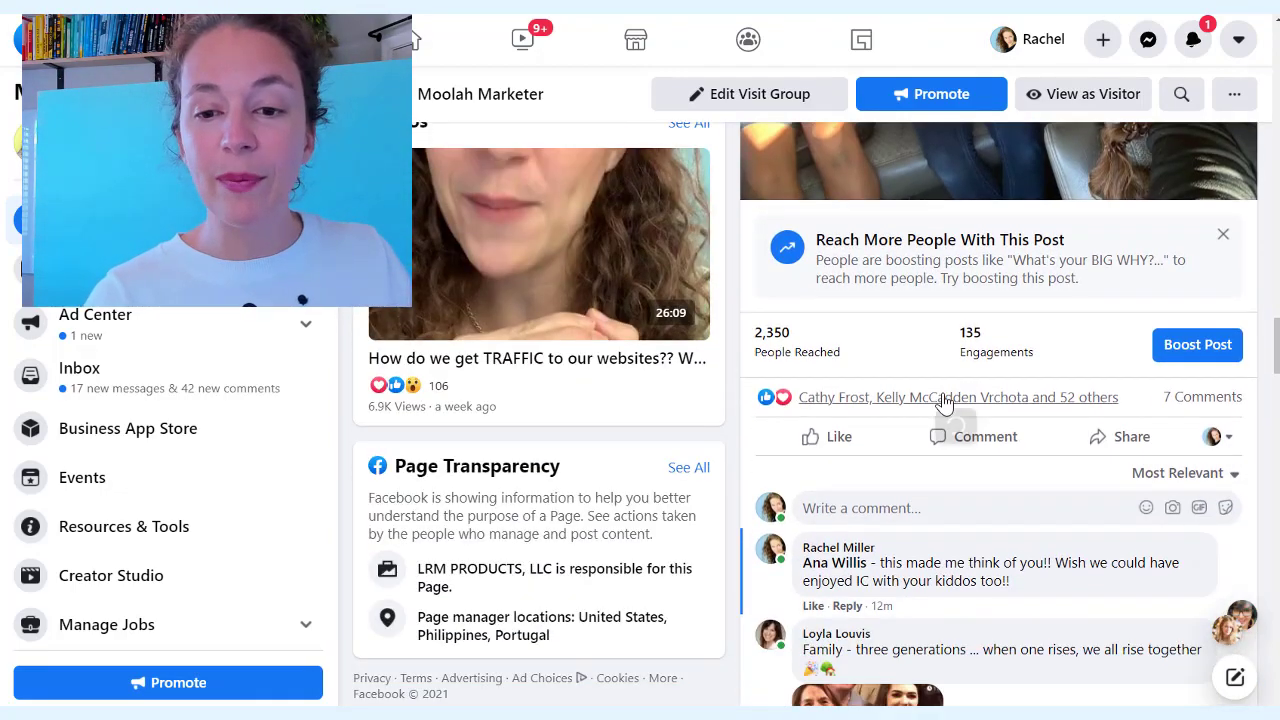
{"action": "left_click", "coordinate": [943, 398]}
{"action": "scroll", "coordinate": [825, 338], "scroll_direction": "down", "scroll_amount": 8}
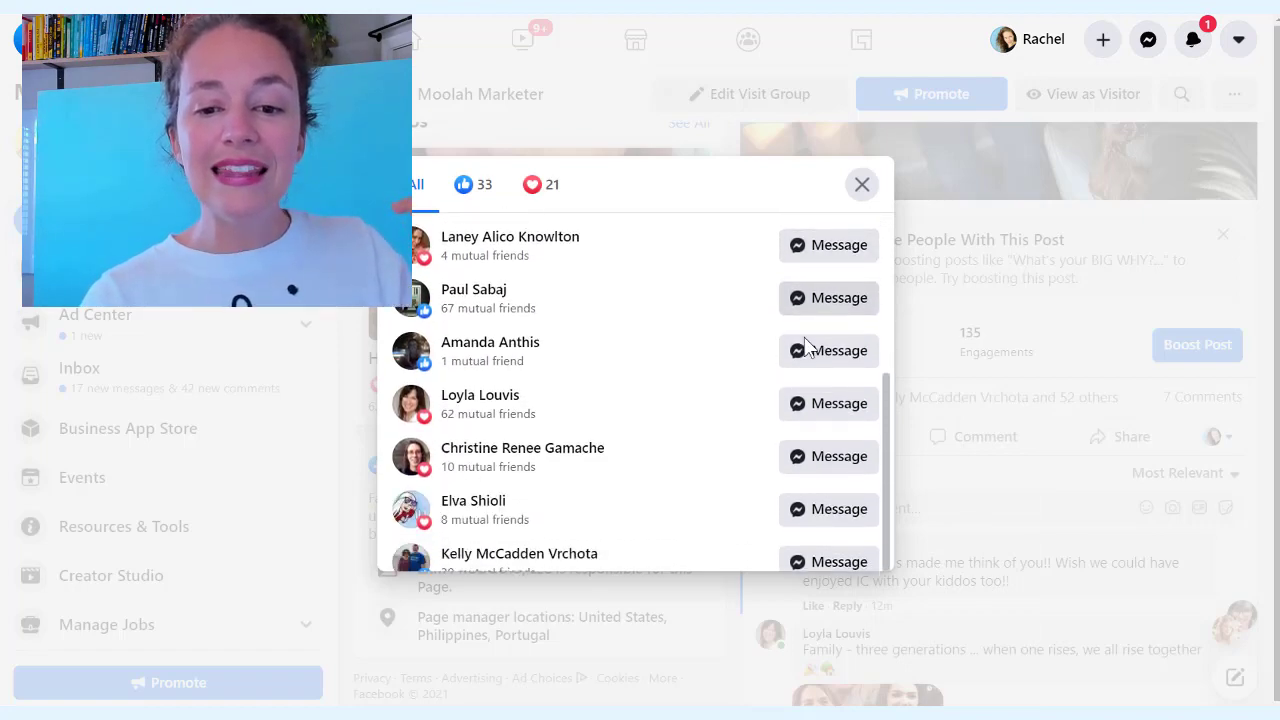
{"action": "scroll", "coordinate": [808, 347], "scroll_direction": "down", "scroll_amount": 4}
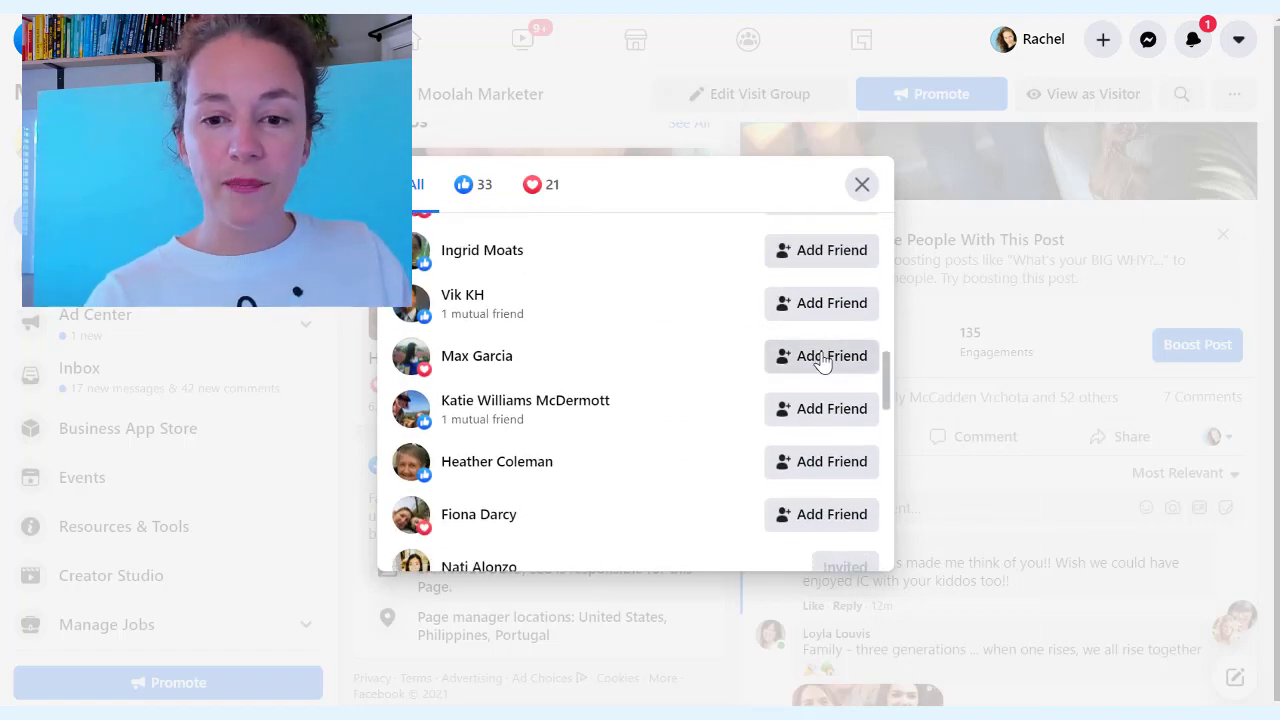
{"action": "left_click", "coordinate": [922, 228]}
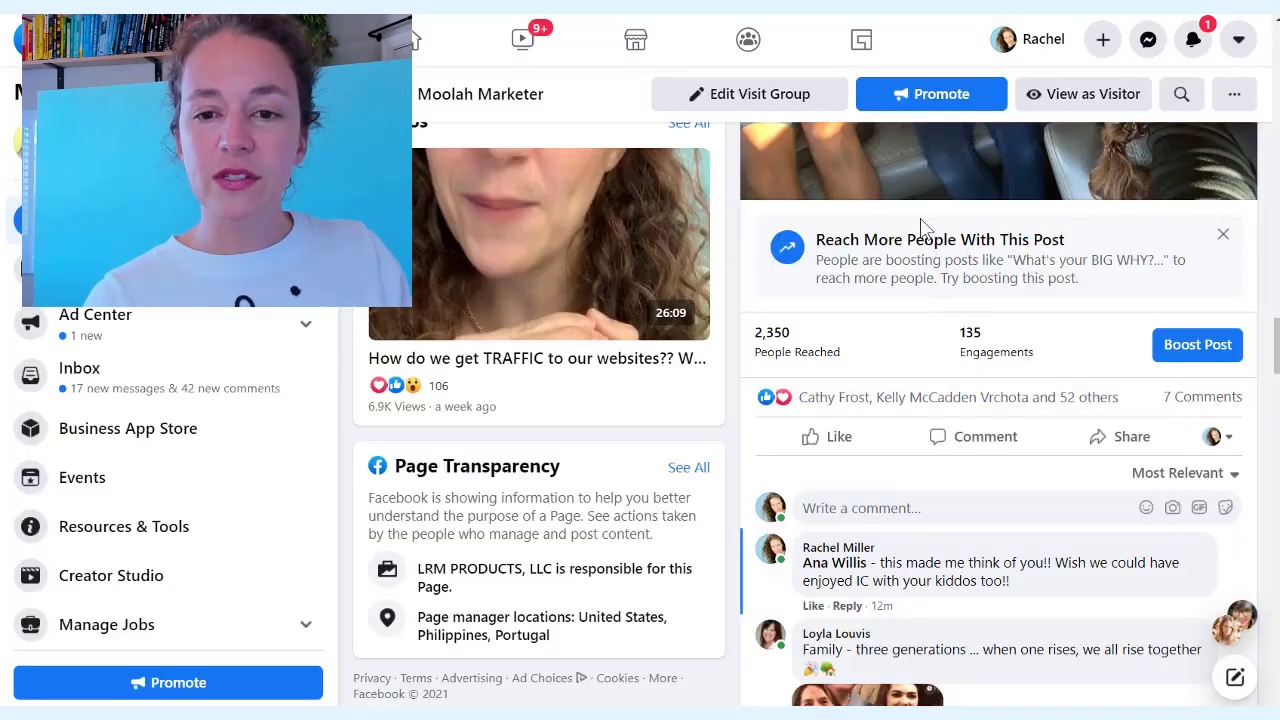
Switch the BIG WHY post's interaction identity to Moolah Marketer
{"action": "left_click", "coordinate": [1214, 436]}
{"action": "scroll", "coordinate": [1100, 520], "scroll_direction": "down", "scroll_amount": 3}
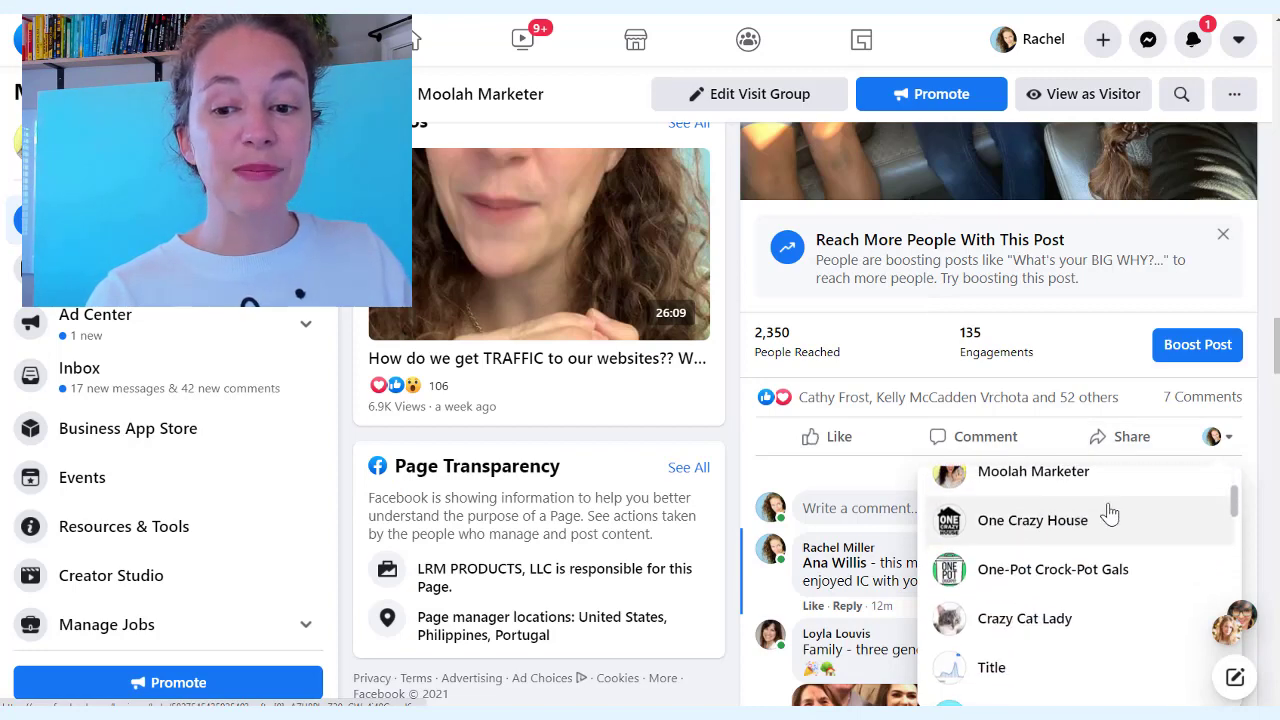
{"action": "left_click", "coordinate": [1032, 487]}
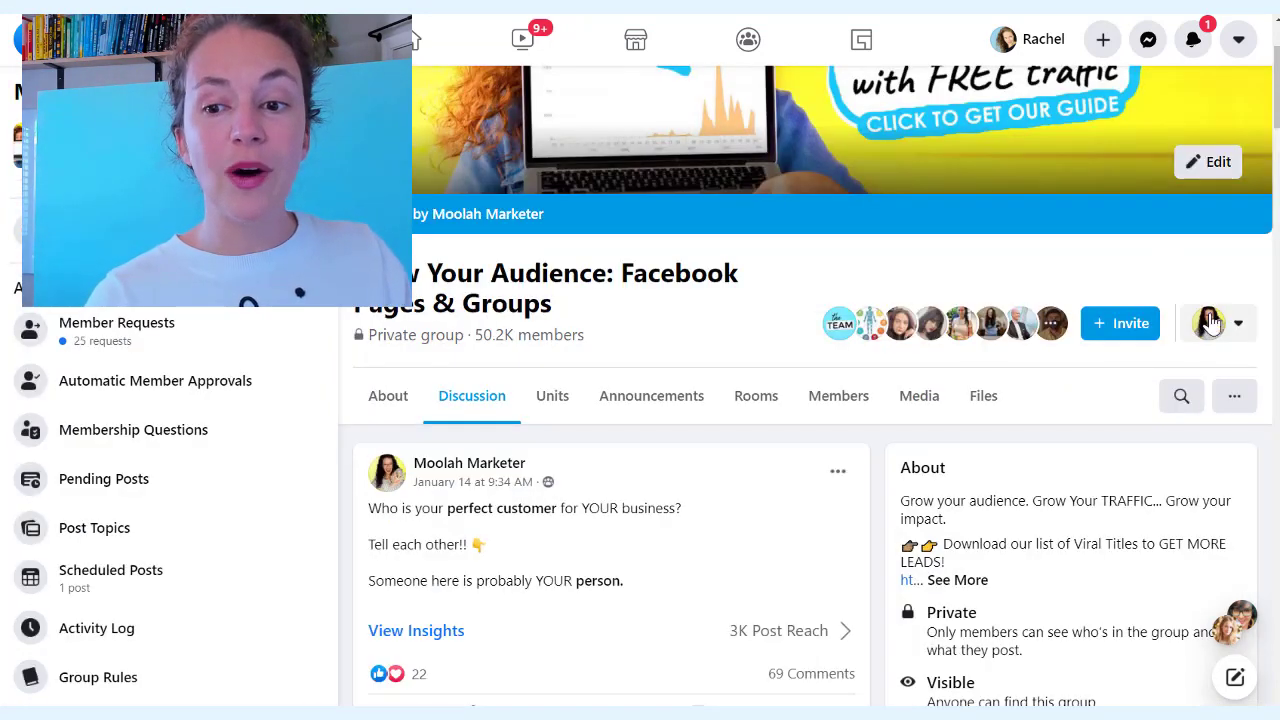
{"action": "left_click", "coordinate": [1225, 332]}
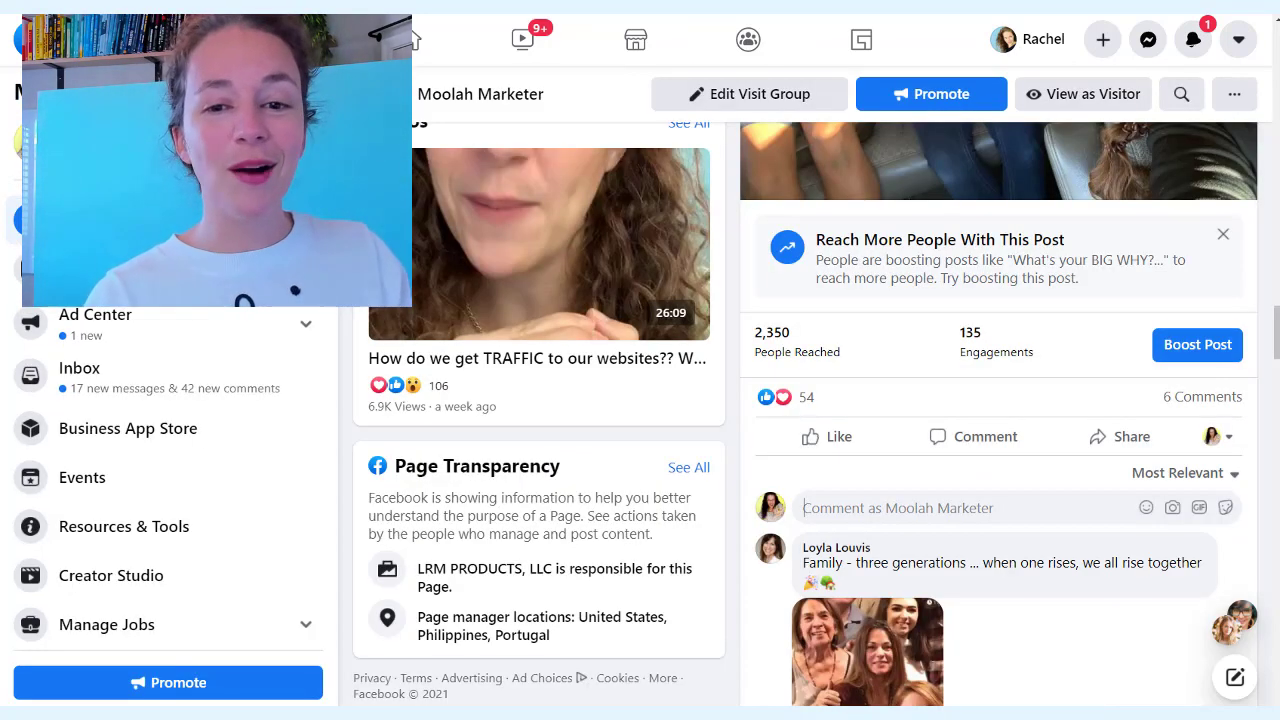
{"action": "left_click", "coordinate": [1214, 437]}
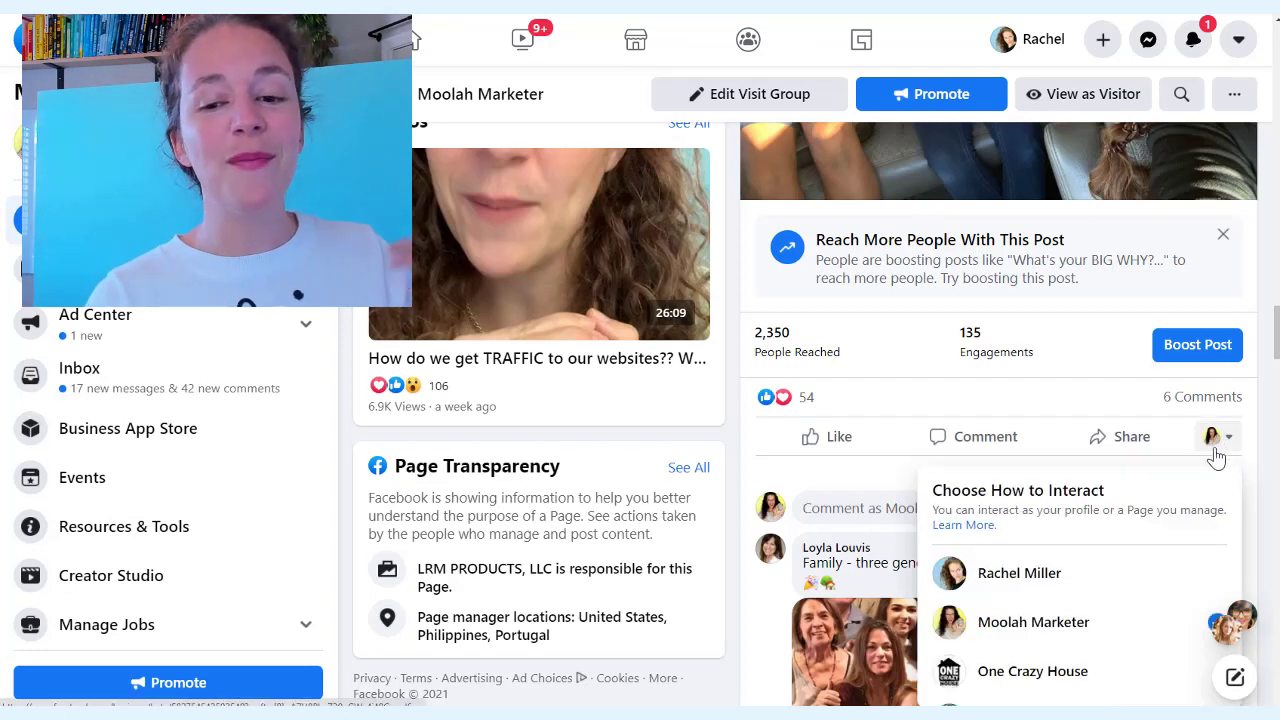
{"action": "left_click", "coordinate": [1013, 627]}
{"action": "left_click", "coordinate": [786, 397]}
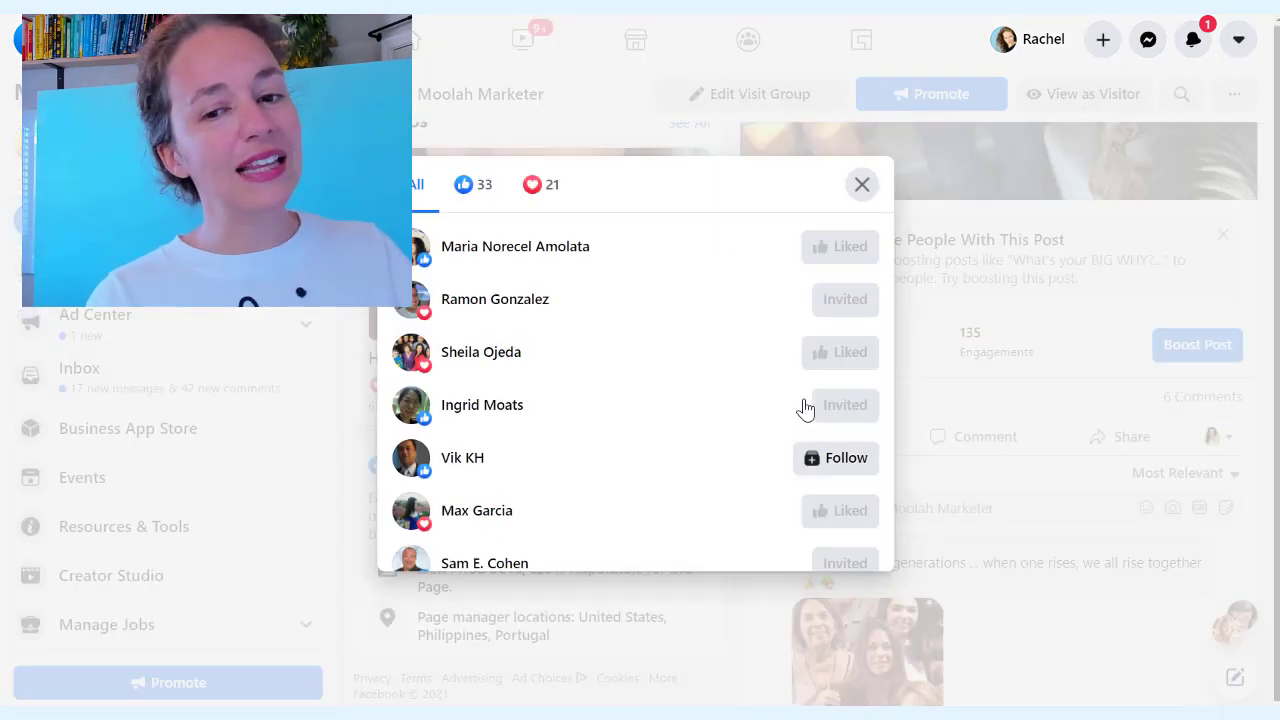
{"action": "scroll", "coordinate": [760, 340], "scroll_direction": "down", "scroll_amount": 10}
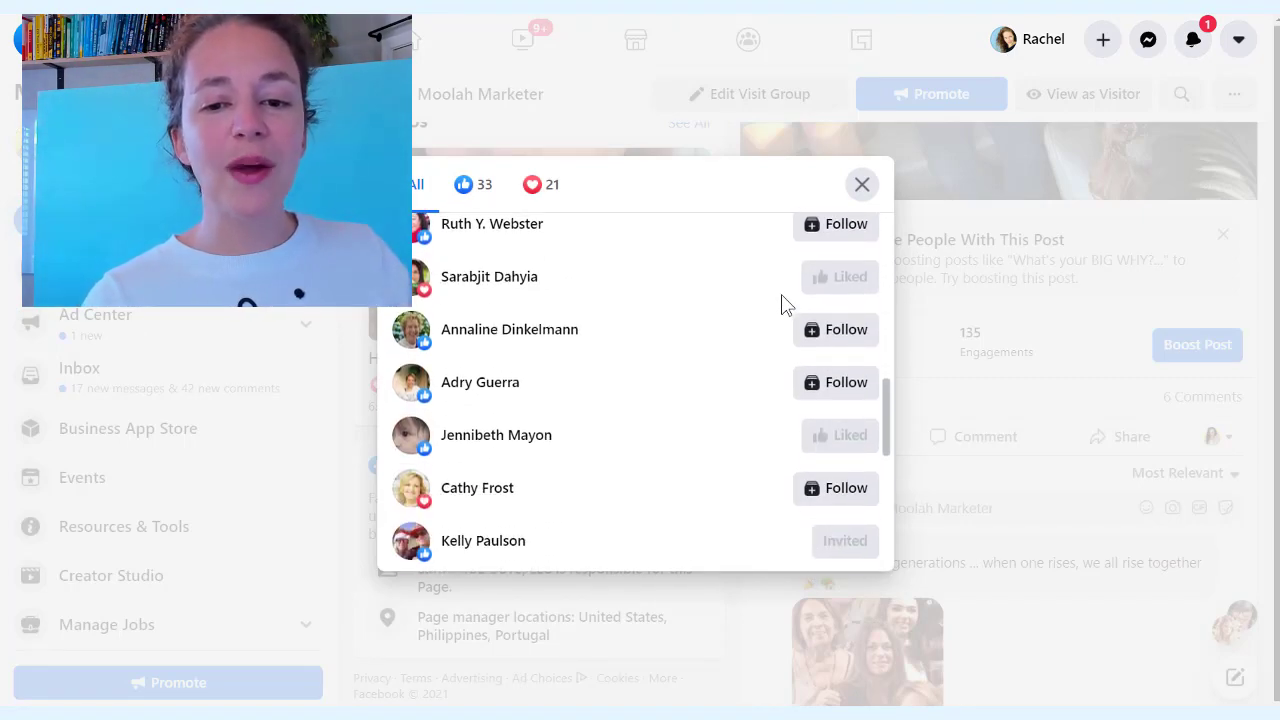
{"action": "scroll", "coordinate": [786, 305], "scroll_direction": "down", "scroll_amount": 15}
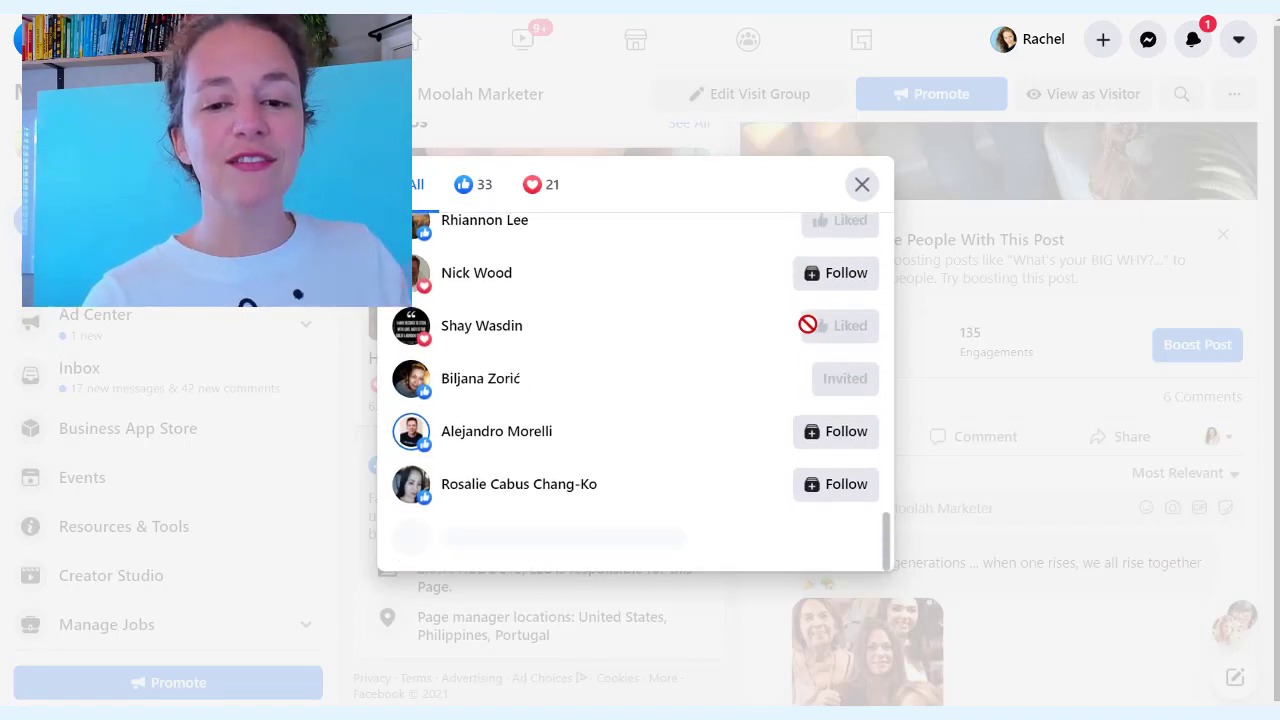
{"action": "scroll", "coordinate": [820, 356], "scroll_direction": "down", "scroll_amount": 5}
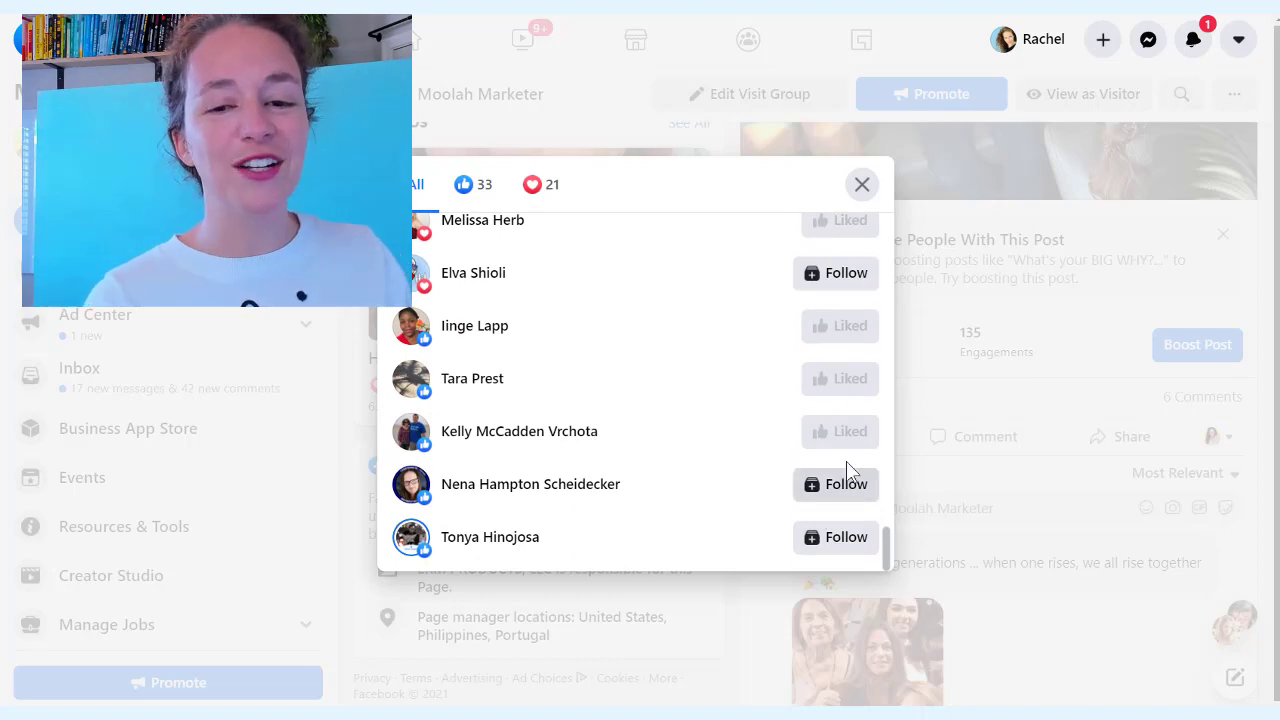
{"action": "left_click", "coordinate": [862, 184]}
{"action": "scroll", "coordinate": [982, 462], "scroll_direction": "down", "scroll_amount": 15}
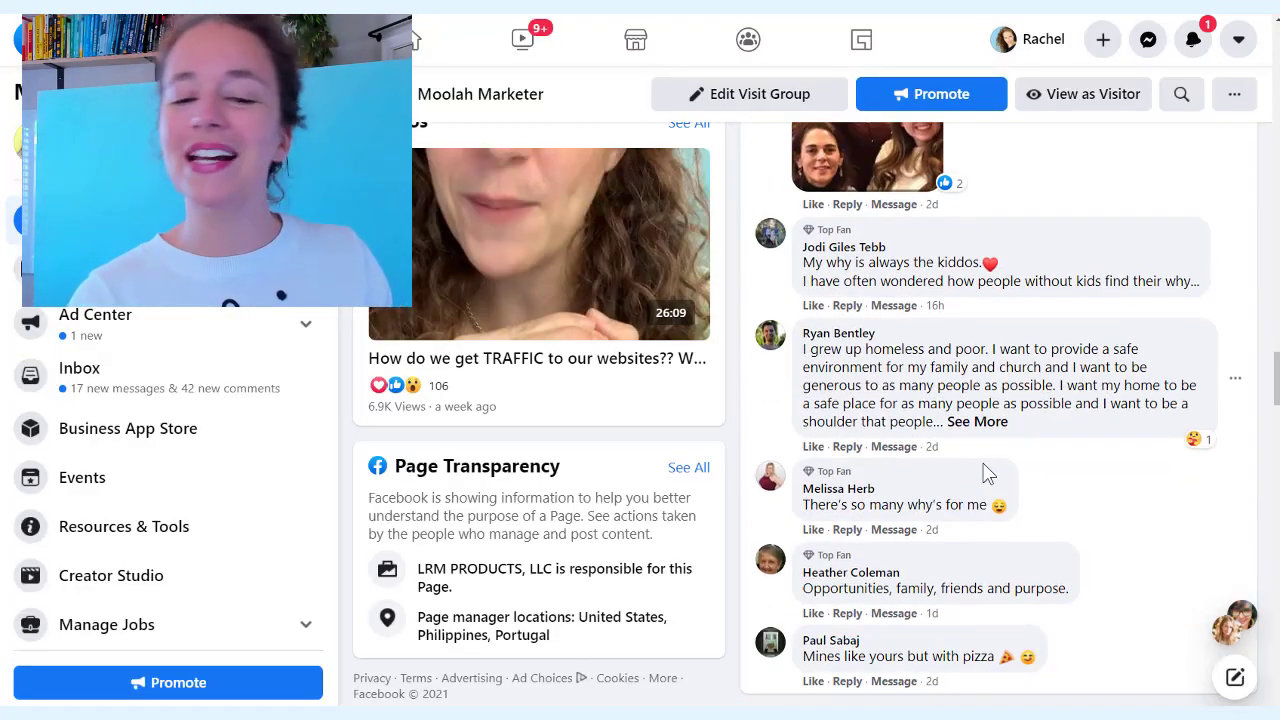
{"action": "scroll", "coordinate": [982, 462], "scroll_direction": "down", "scroll_amount": 6}
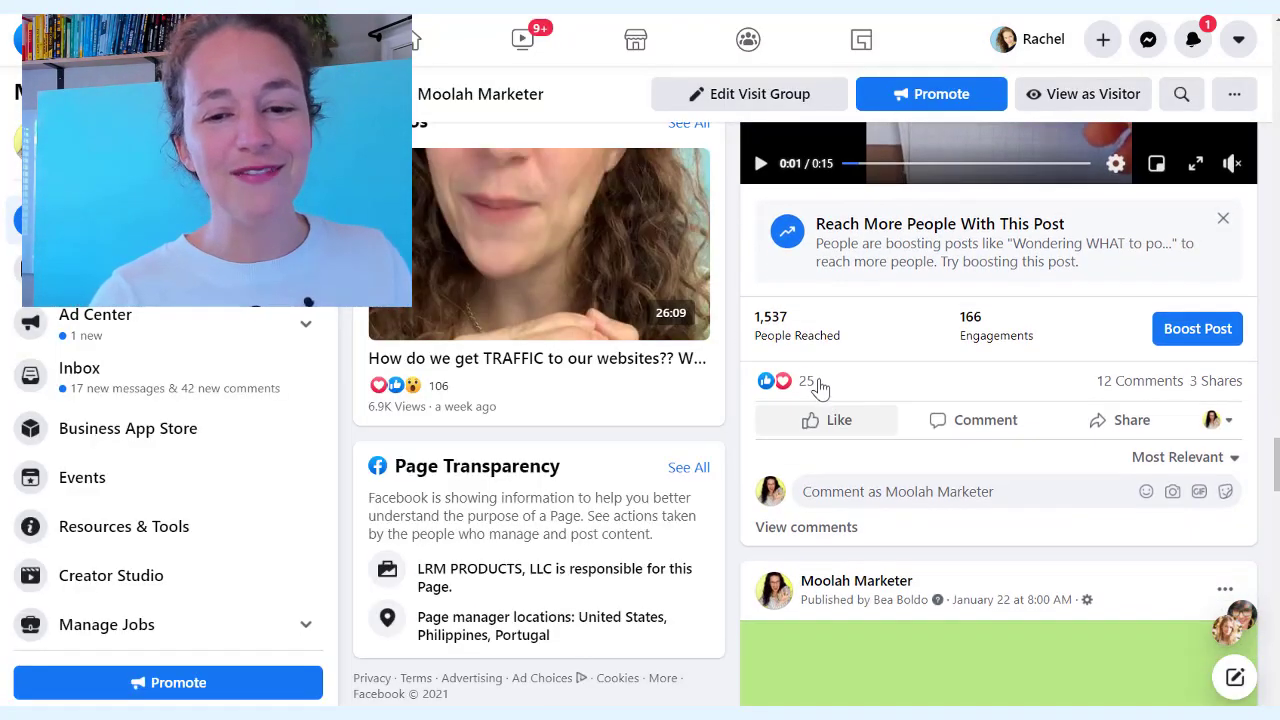
{"action": "left_click", "coordinate": [807, 383]}
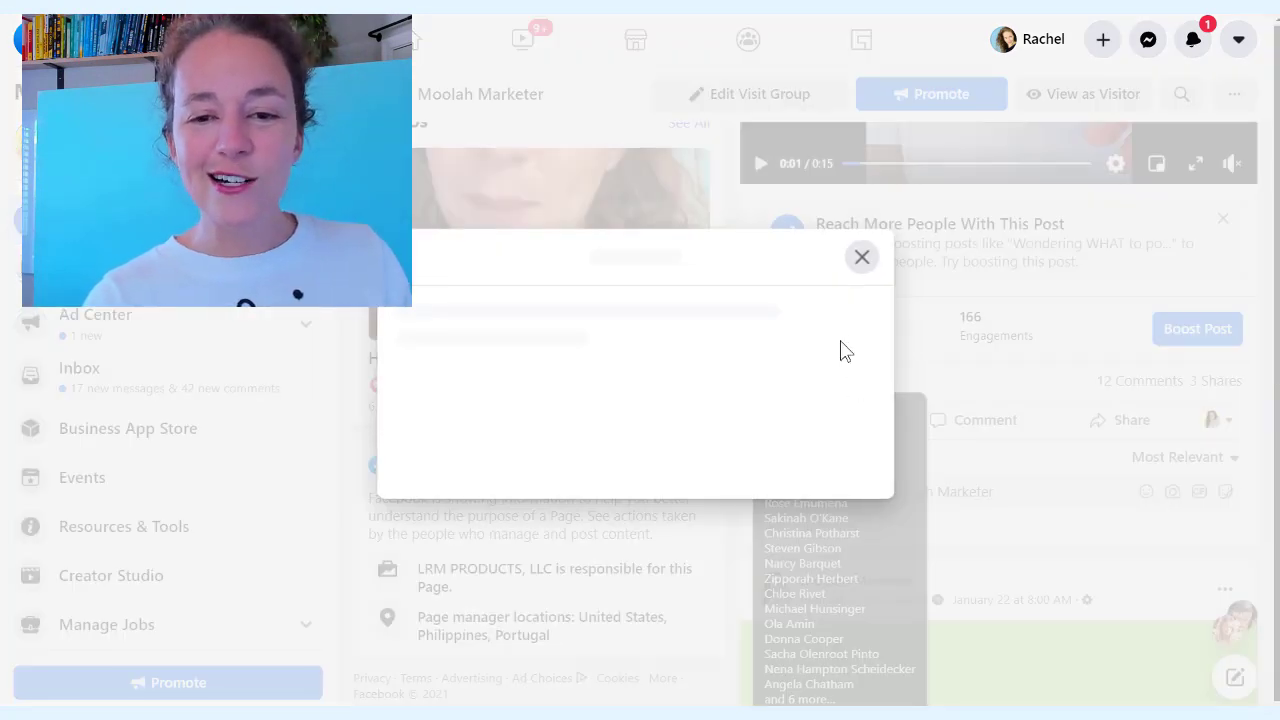
{"action": "scroll", "coordinate": [843, 323], "scroll_direction": "down", "scroll_amount": 5}
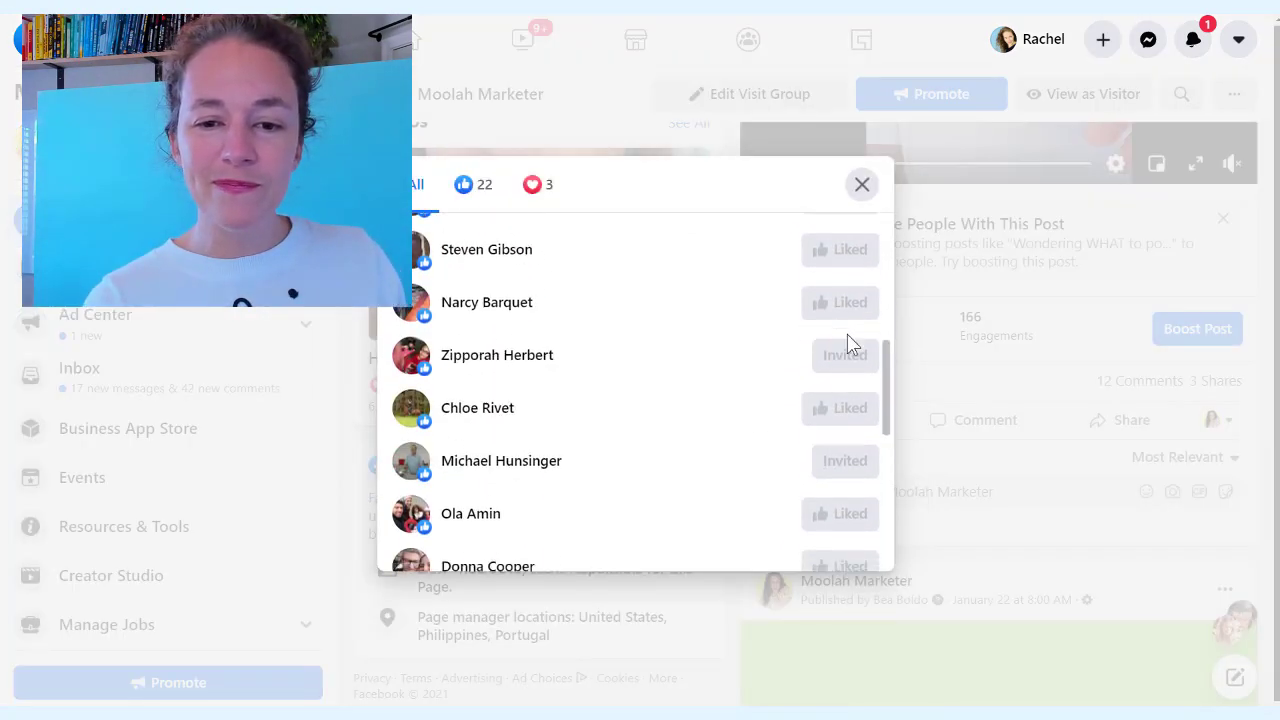
{"action": "scroll", "coordinate": [848, 343], "scroll_direction": "down", "scroll_amount": 5}
{"action": "scroll", "coordinate": [840, 335], "scroll_direction": "up", "scroll_amount": 1}
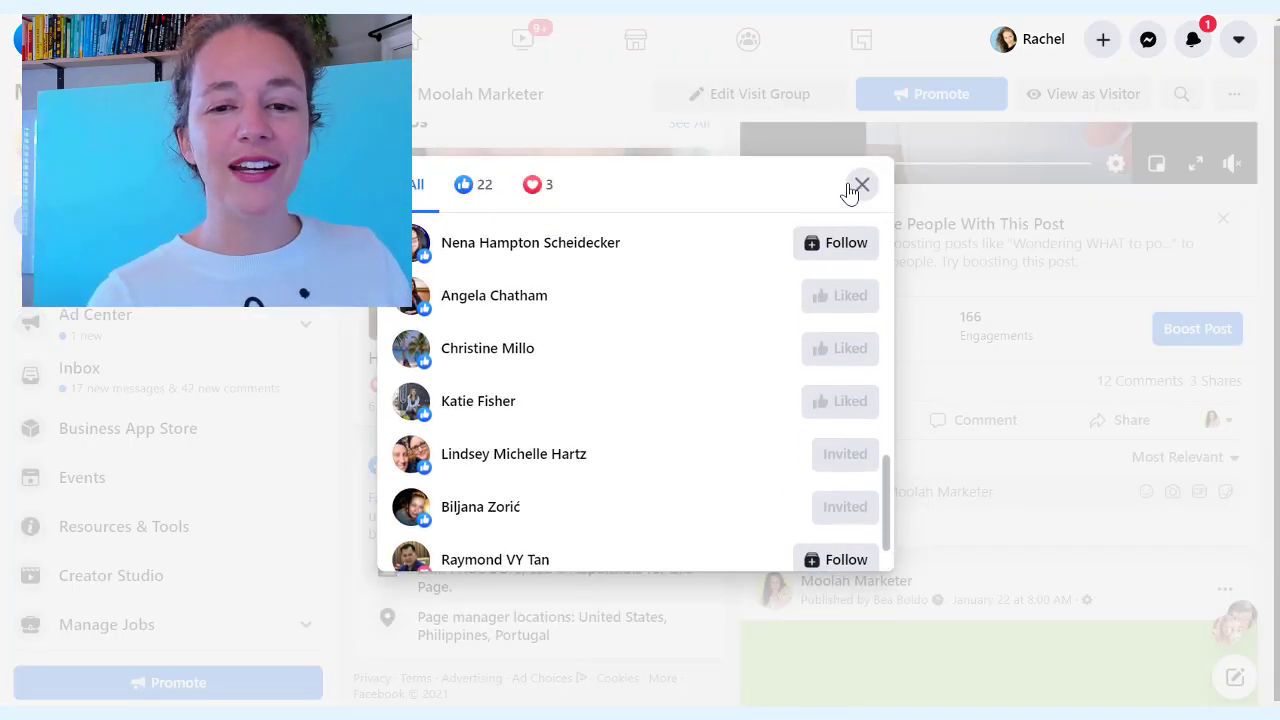
{"action": "left_click", "coordinate": [862, 186]}
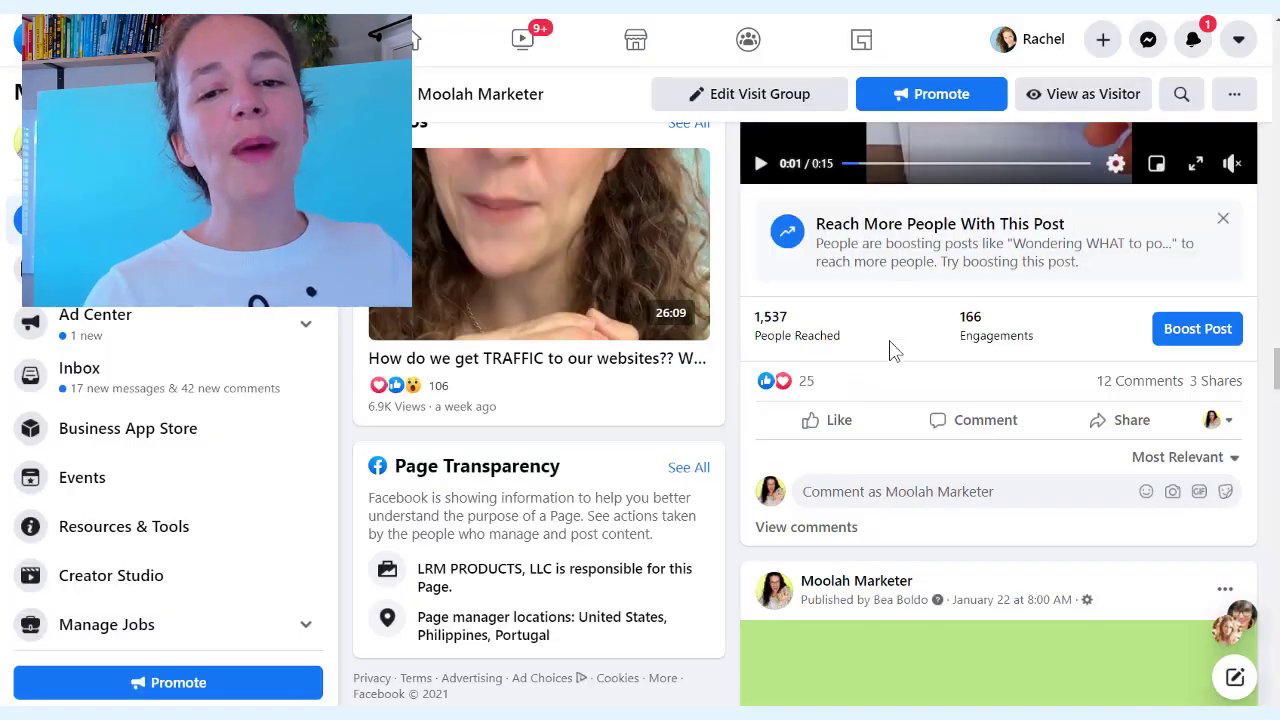
{"action": "left_click", "coordinate": [808, 382]}
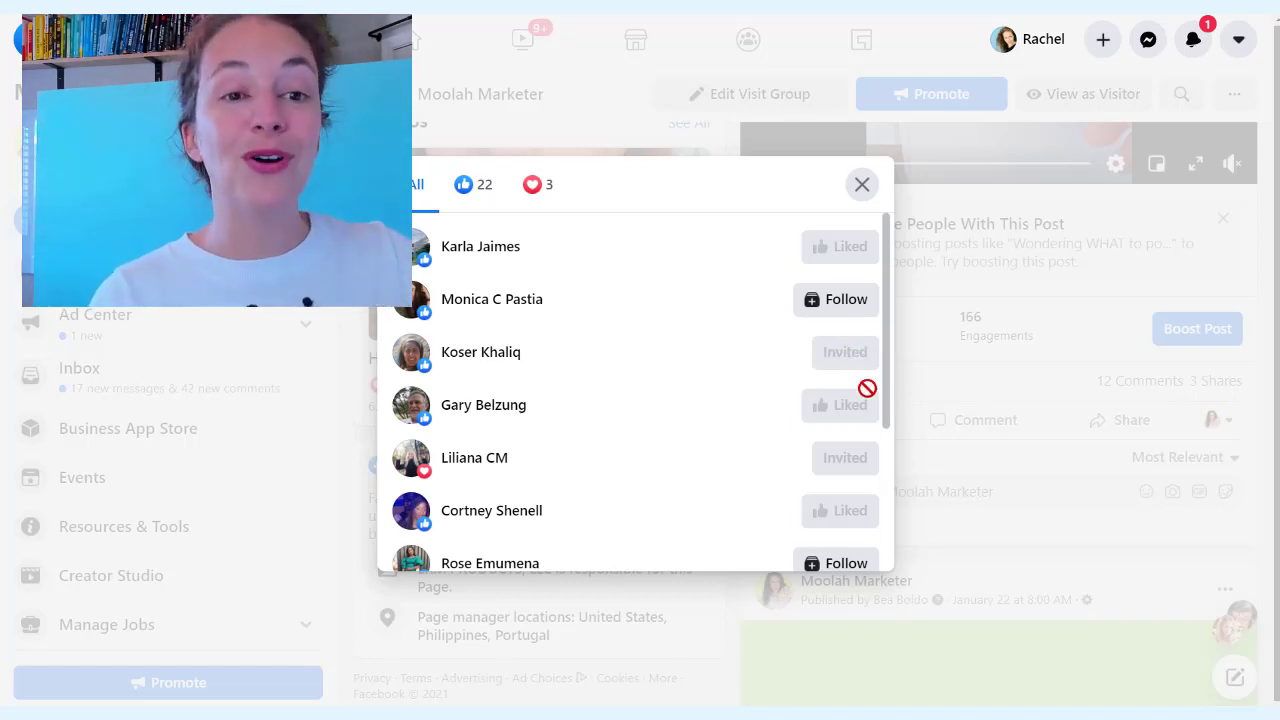
{"action": "left_click", "coordinate": [862, 185]}
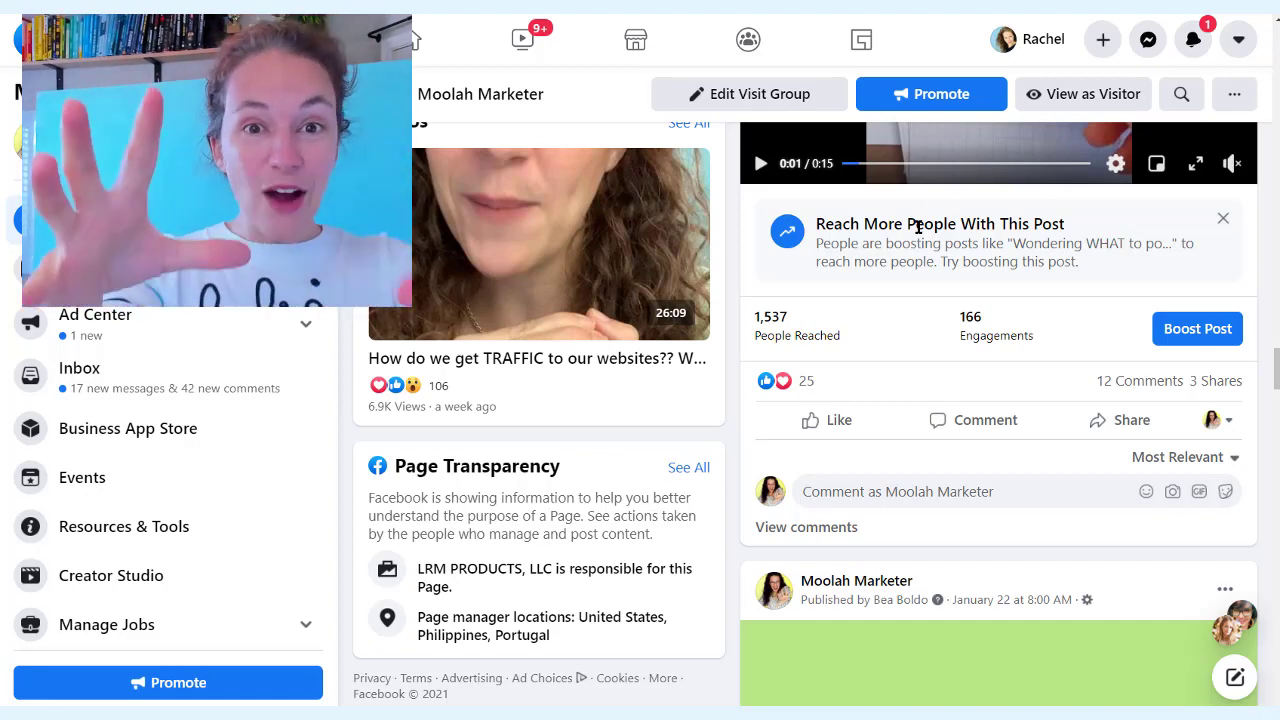
{"action": "scroll", "coordinate": [914, 234], "scroll_direction": "down", "scroll_amount": 8}
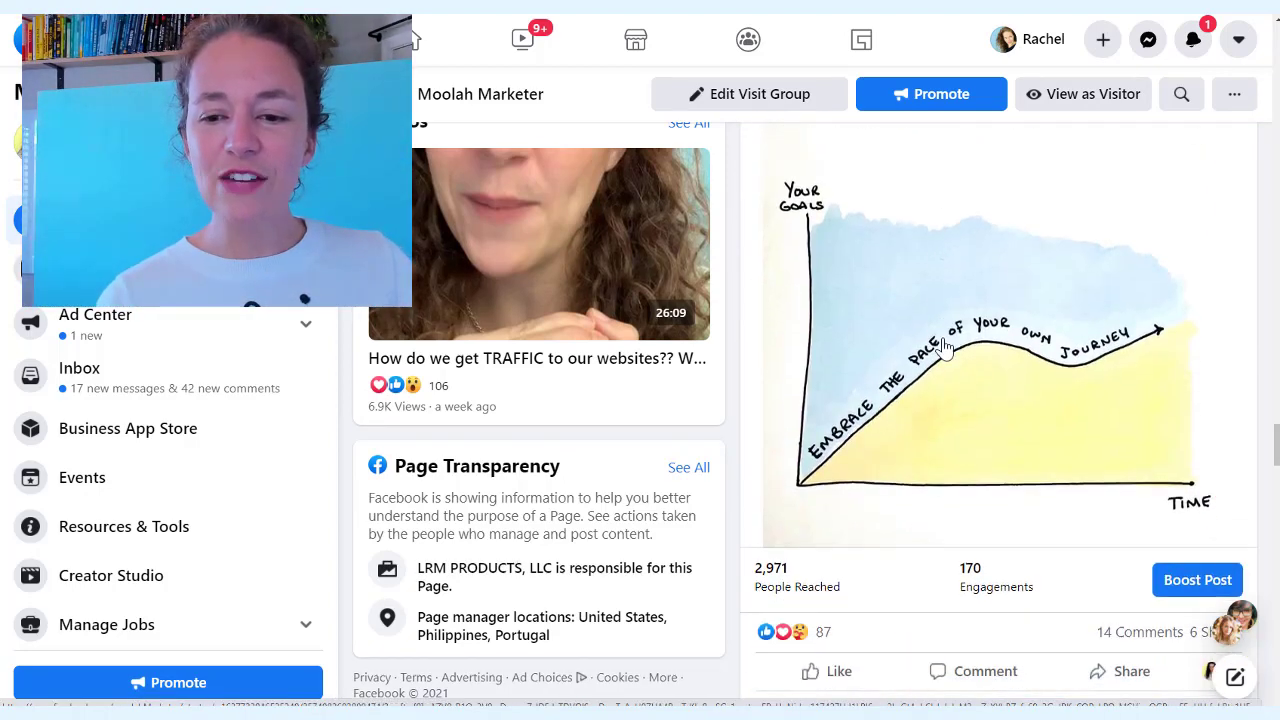
From the graph post's 87 reactions, invite one more uninvited reactor to like Moolah Marketer
{"action": "scroll", "coordinate": [945, 348], "scroll_direction": "up", "scroll_amount": 3}
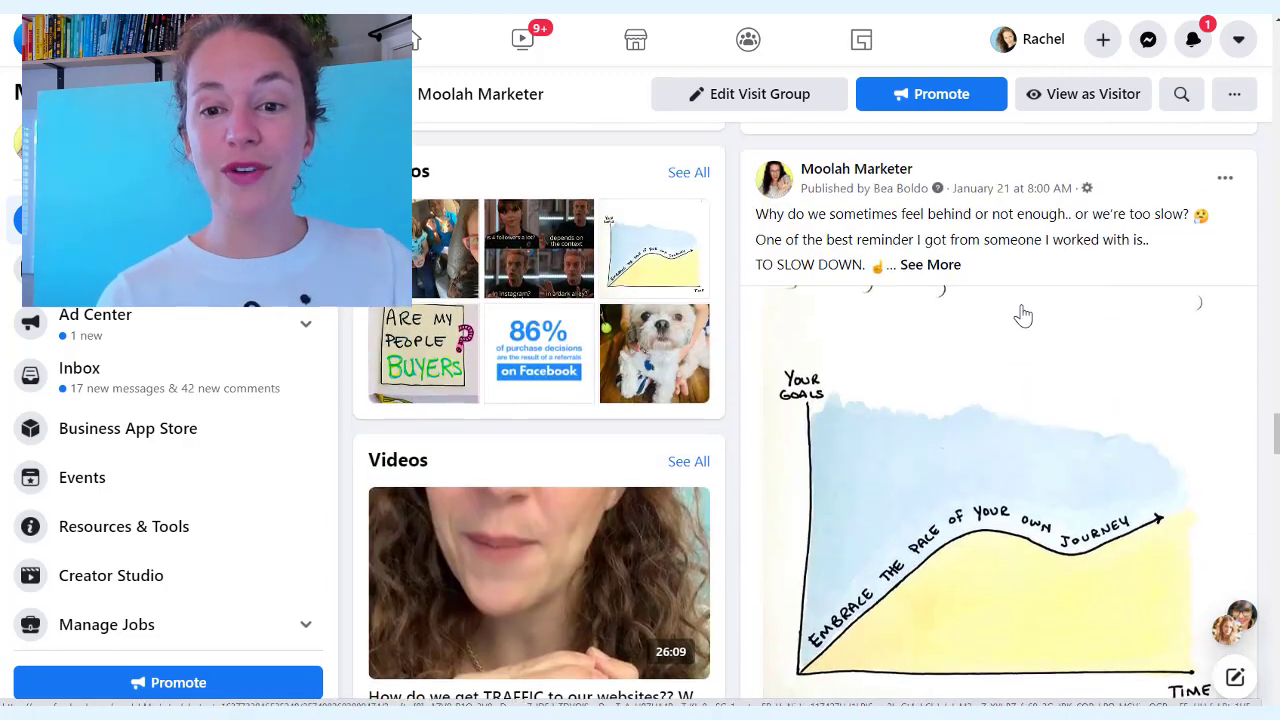
{"action": "scroll", "coordinate": [1020, 309], "scroll_direction": "down", "scroll_amount": 2}
{"action": "scroll", "coordinate": [1003, 335], "scroll_direction": "down", "scroll_amount": 1}
{"action": "left_click", "coordinate": [826, 559]}
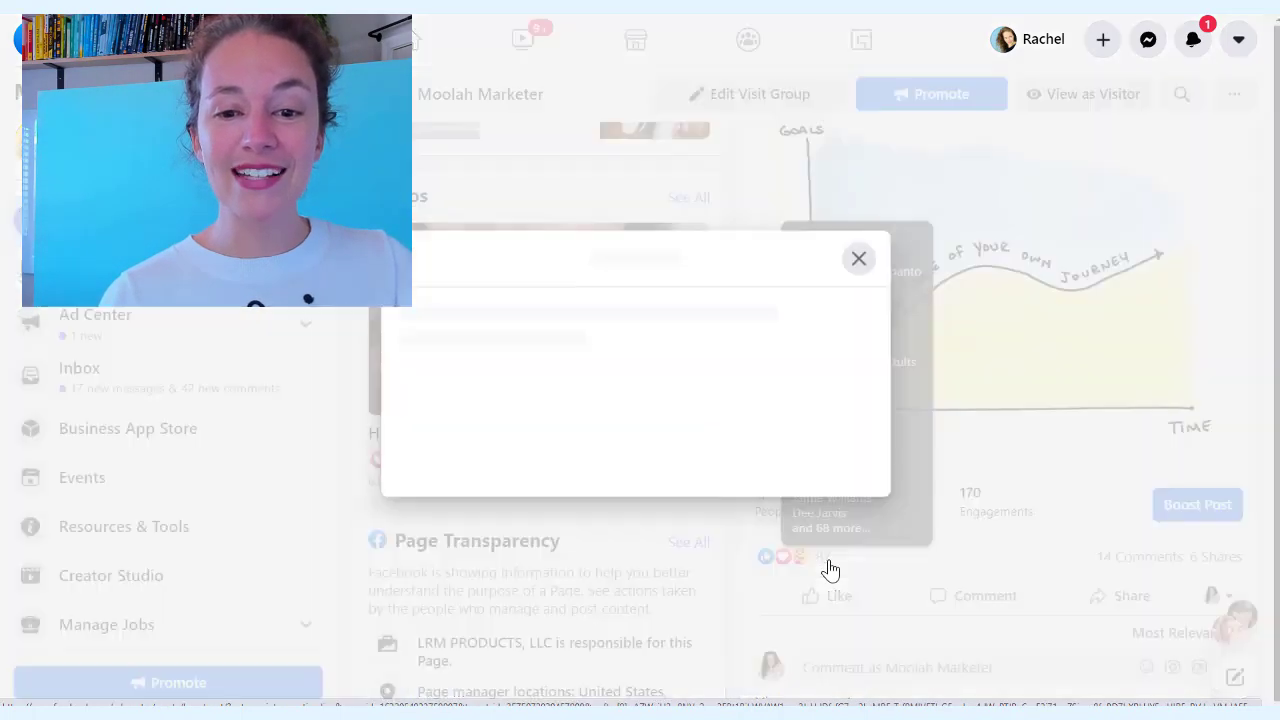
{"action": "scroll", "coordinate": [791, 306], "scroll_direction": "down", "scroll_amount": 8}
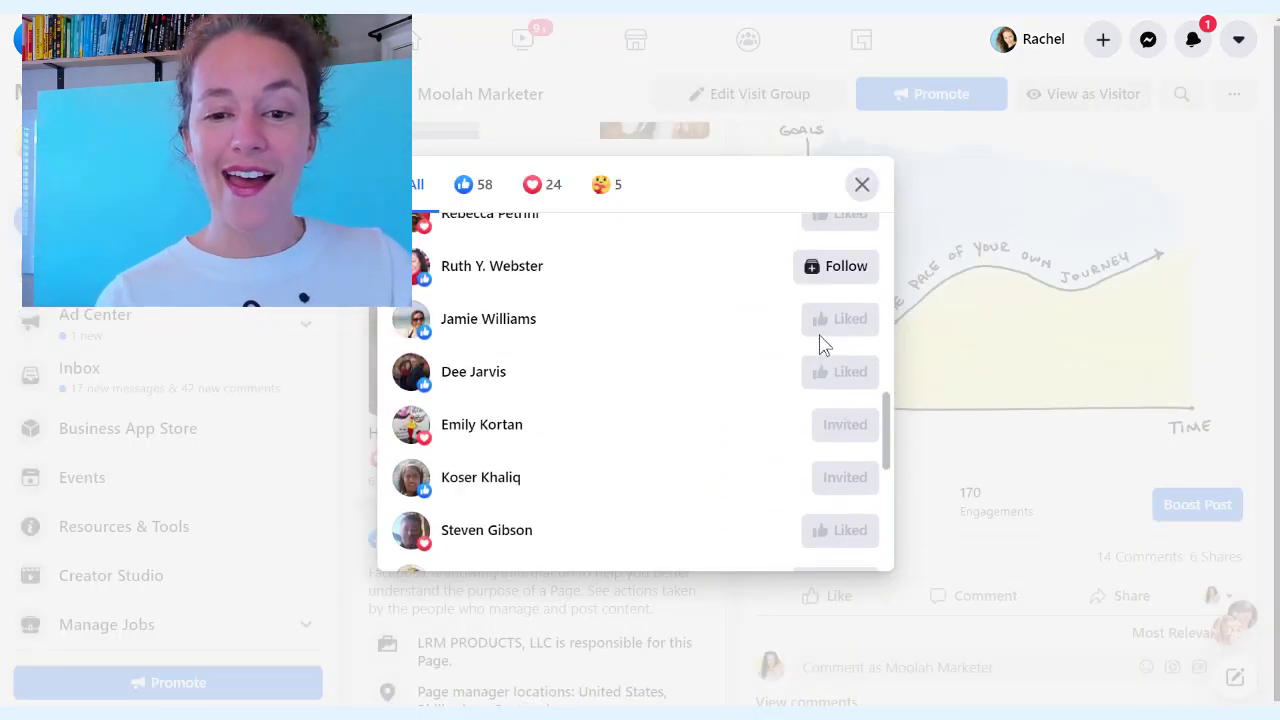
{"action": "scroll", "coordinate": [830, 300], "scroll_direction": "up", "scroll_amount": 3}
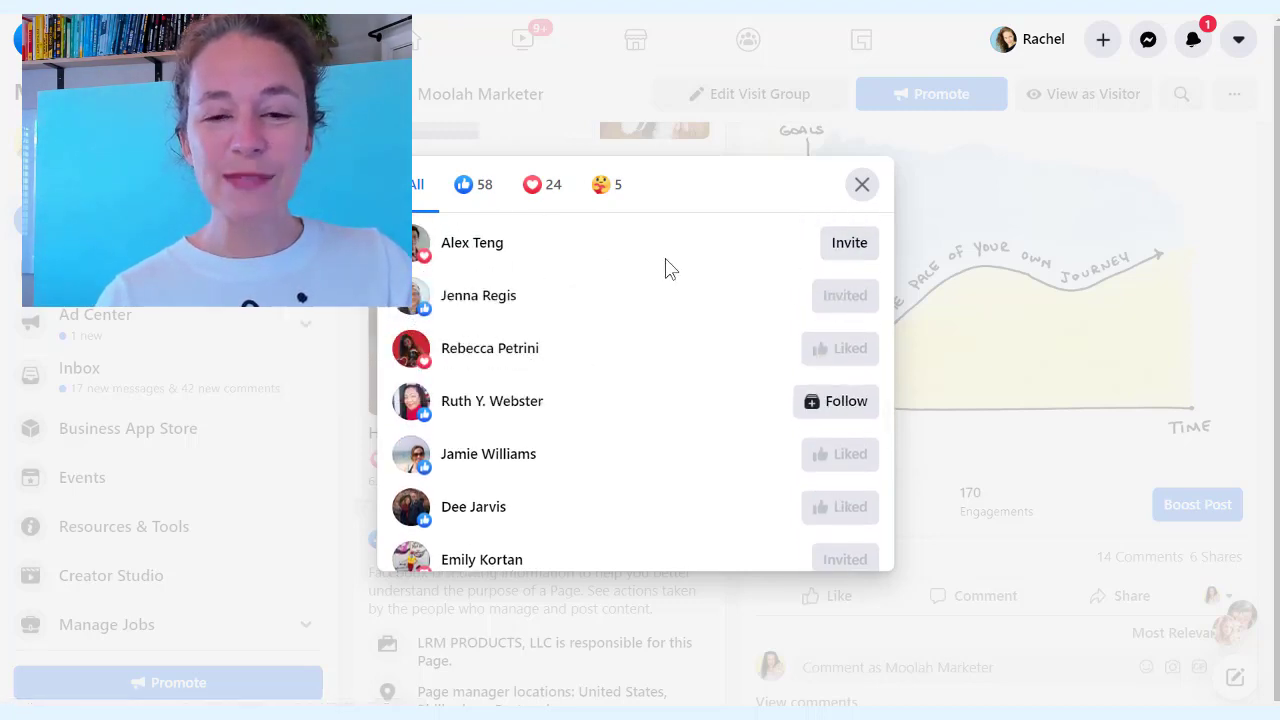
{"action": "left_click", "coordinate": [858, 248]}
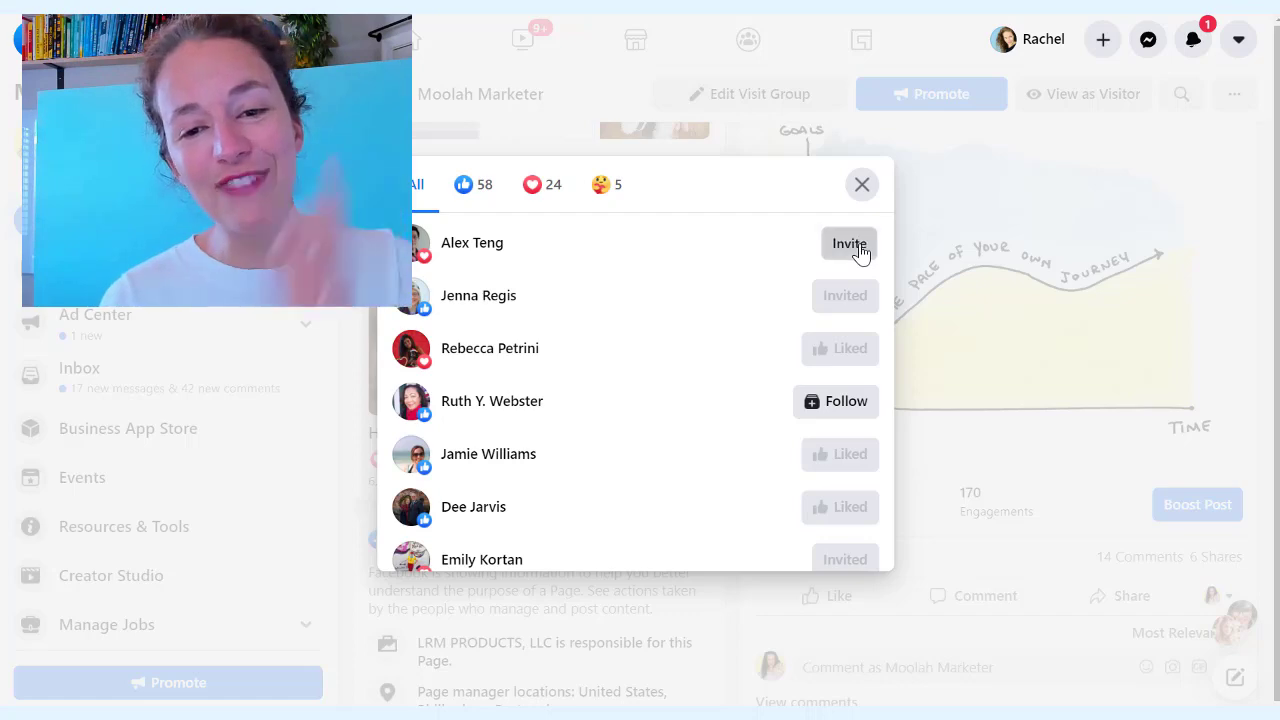
{"action": "left_click", "coordinate": [859, 189]}
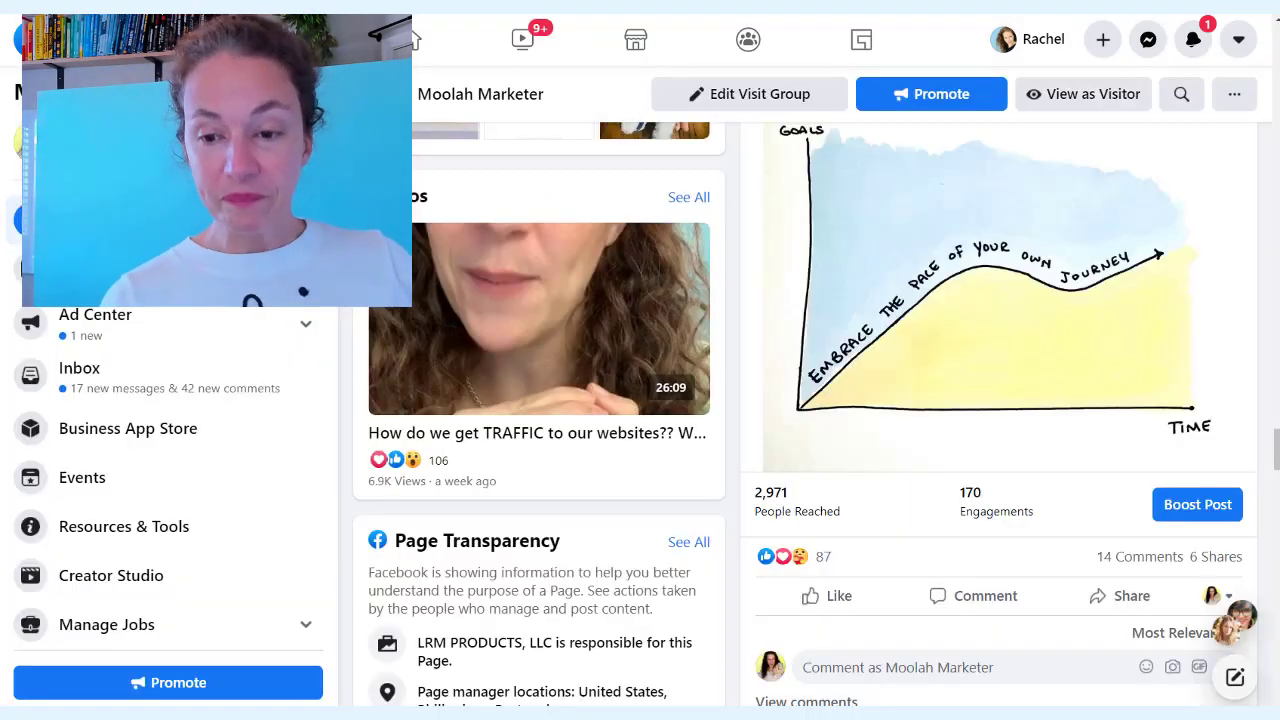
{"action": "scroll", "coordinate": [869, 417], "scroll_direction": "up", "scroll_amount": 2}
{"action": "scroll", "coordinate": [874, 420], "scroll_direction": "down", "scroll_amount": 2}
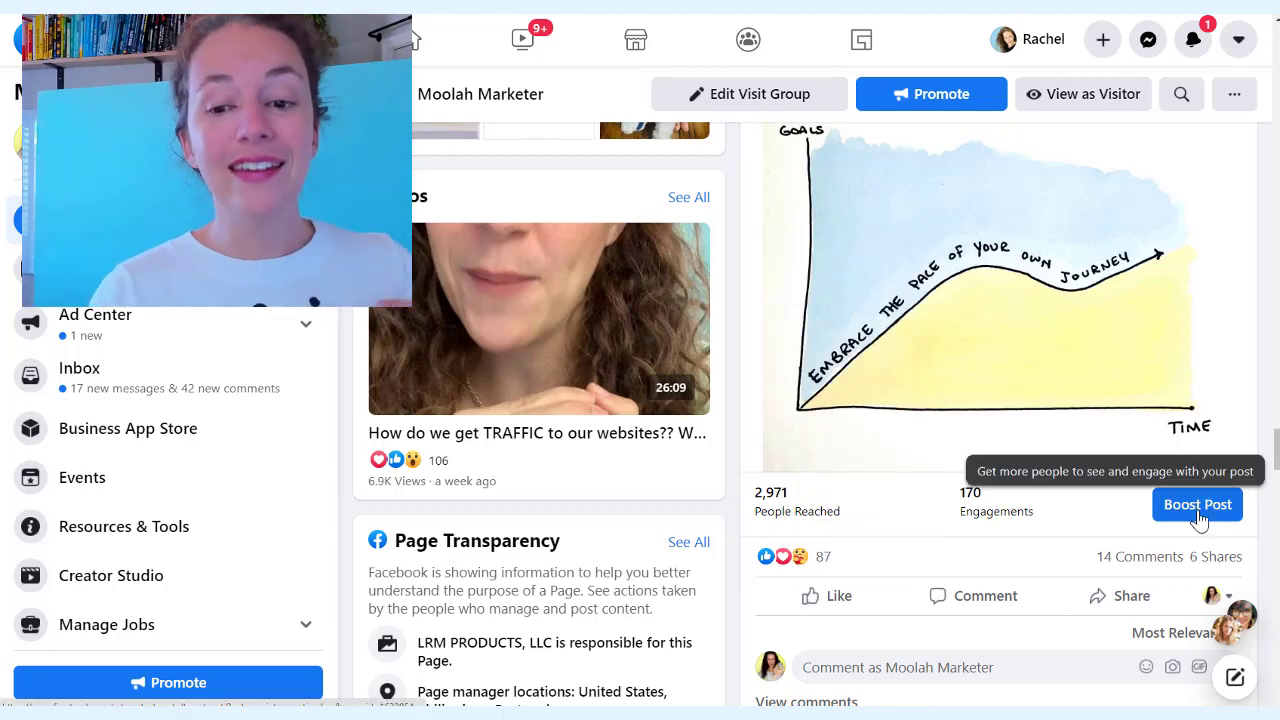
Start boosting the graph post with the audience set to people who like the page and their friends
{"action": "left_click", "coordinate": [1197, 506]}
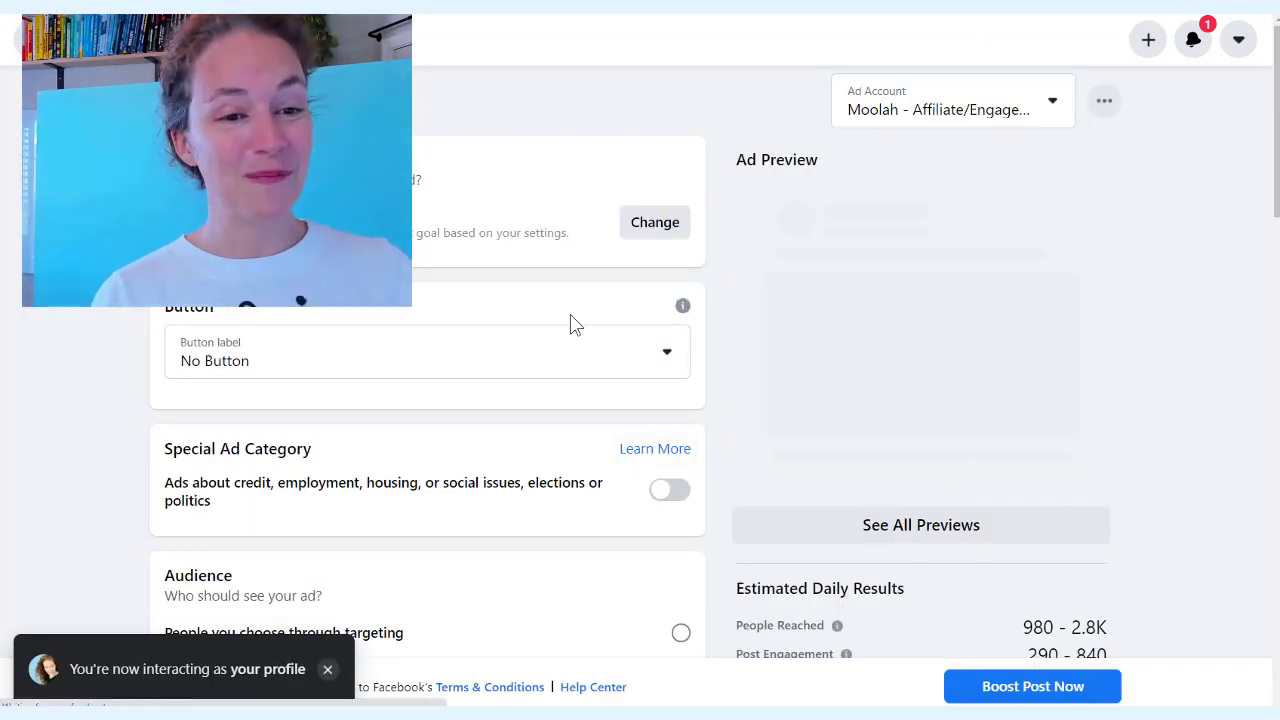
{"action": "scroll", "coordinate": [360, 400], "scroll_direction": "down", "scroll_amount": 3}
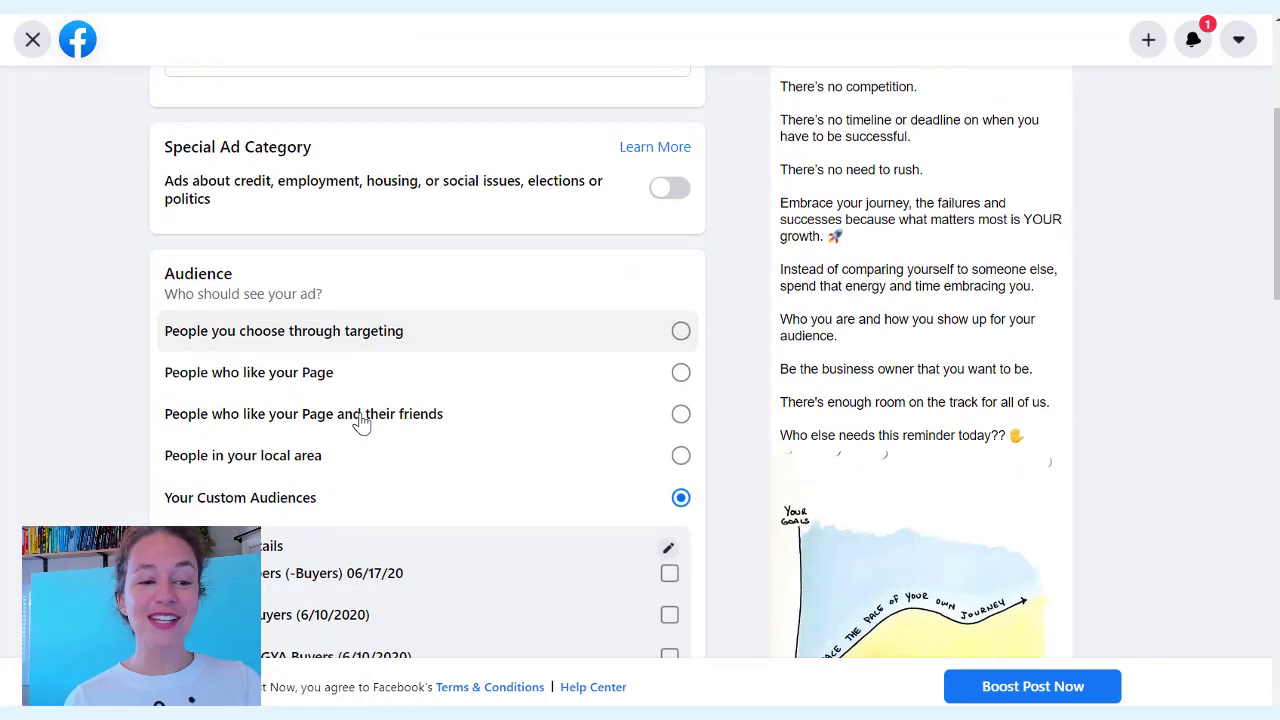
{"action": "scroll", "coordinate": [400, 360], "scroll_direction": "down", "scroll_amount": 2}
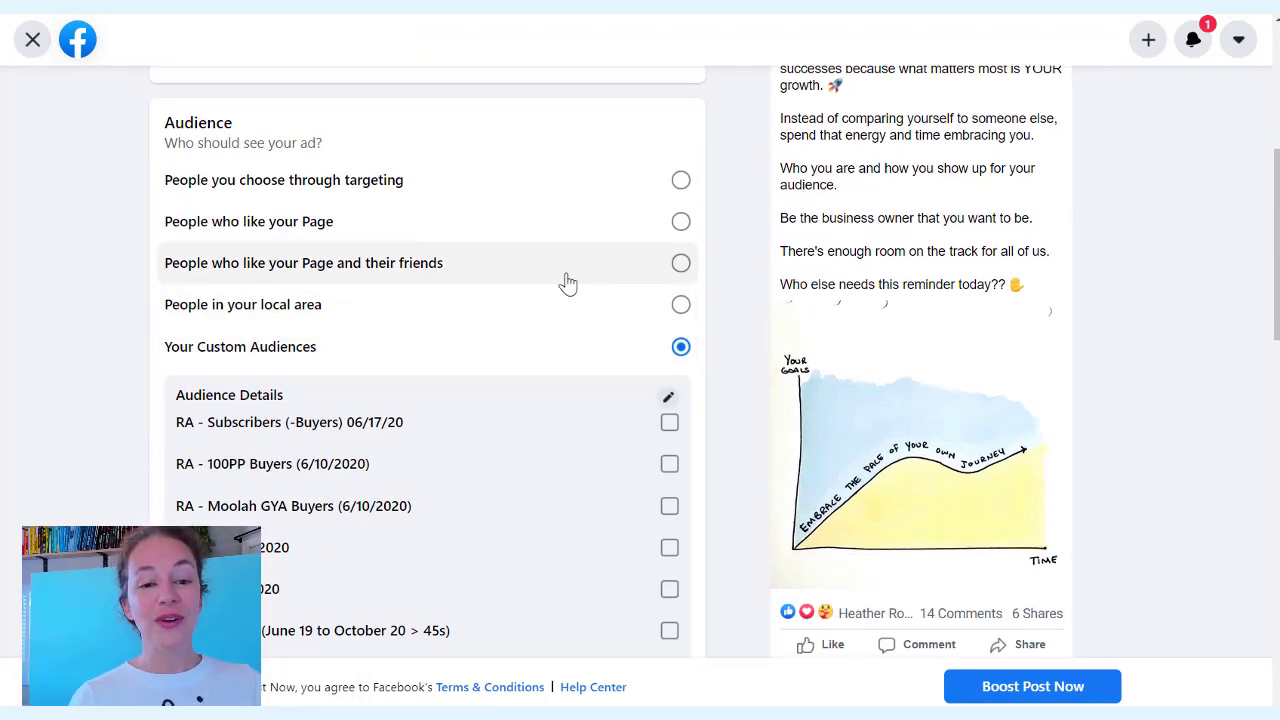
{"action": "left_click", "coordinate": [681, 264]}
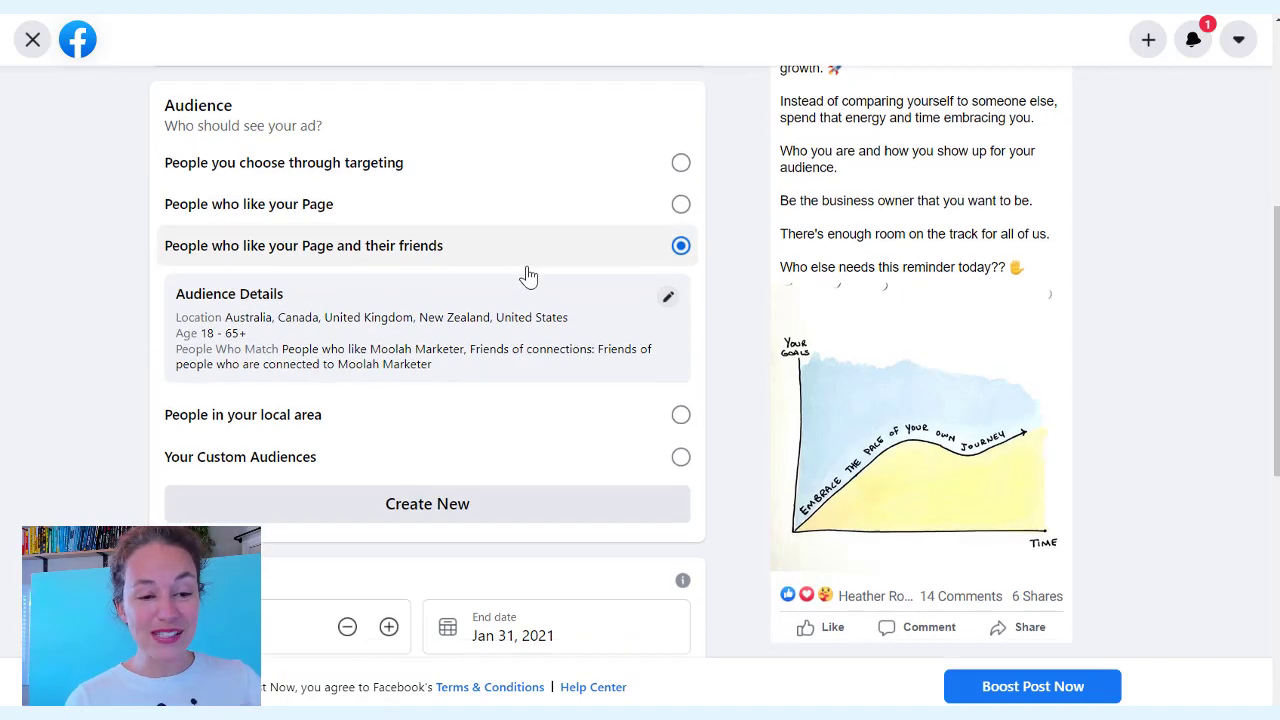
{"action": "scroll", "coordinate": [528, 274], "scroll_direction": "down", "scroll_amount": 4}
{"action": "scroll", "coordinate": [511, 243], "scroll_direction": "up", "scroll_amount": 1}
{"action": "scroll", "coordinate": [537, 205], "scroll_direction": "up", "scroll_amount": 1}
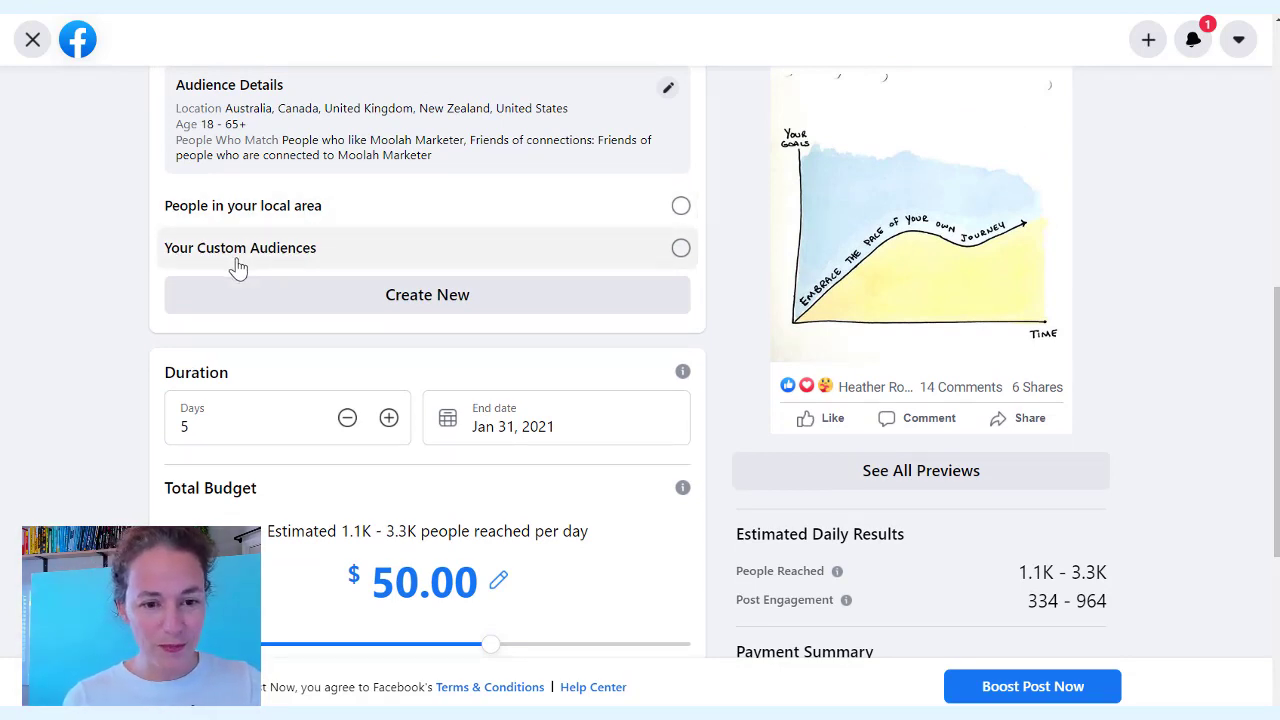
{"action": "scroll", "coordinate": [237, 266], "scroll_direction": "down", "scroll_amount": 3}
Set a $10.00 total budget, turn off Facebook Pixel, and submit the boost
{"action": "left_click", "coordinate": [380, 432]}
{"action": "left_click_drag", "start_coordinate": [380, 432], "coordinate": [395, 435]}
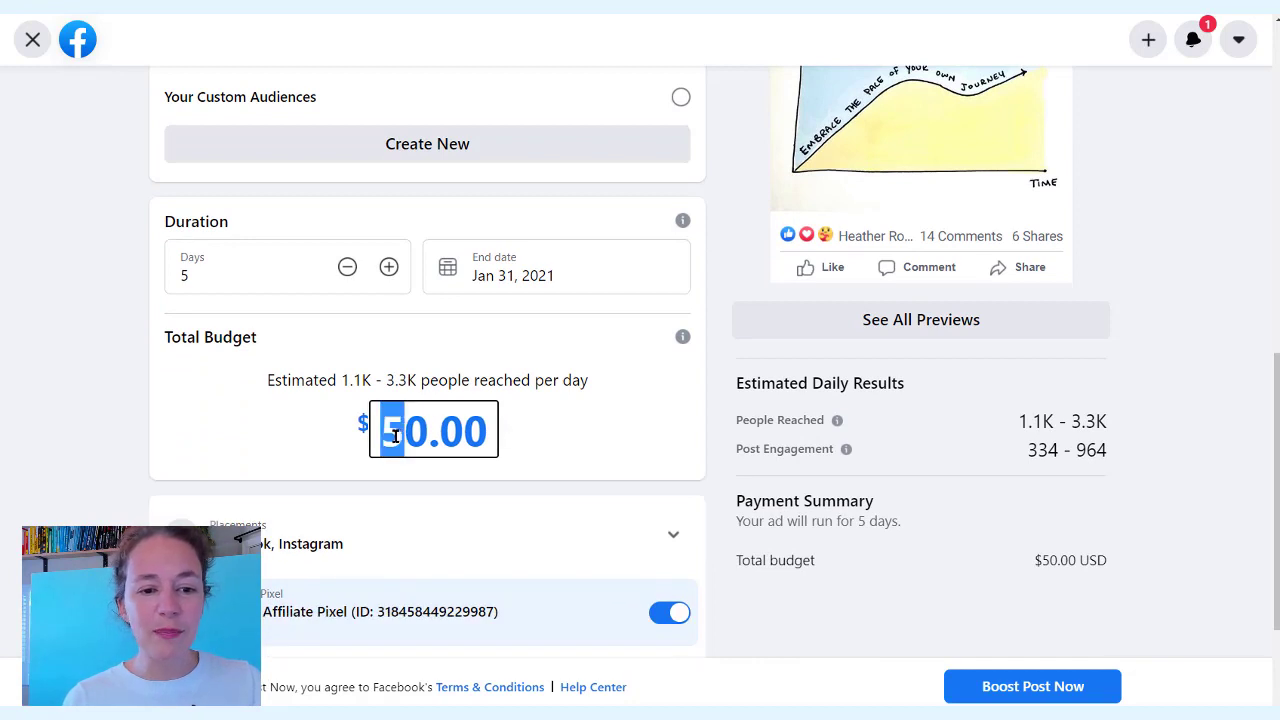
{"action": "type", "text": "1"}
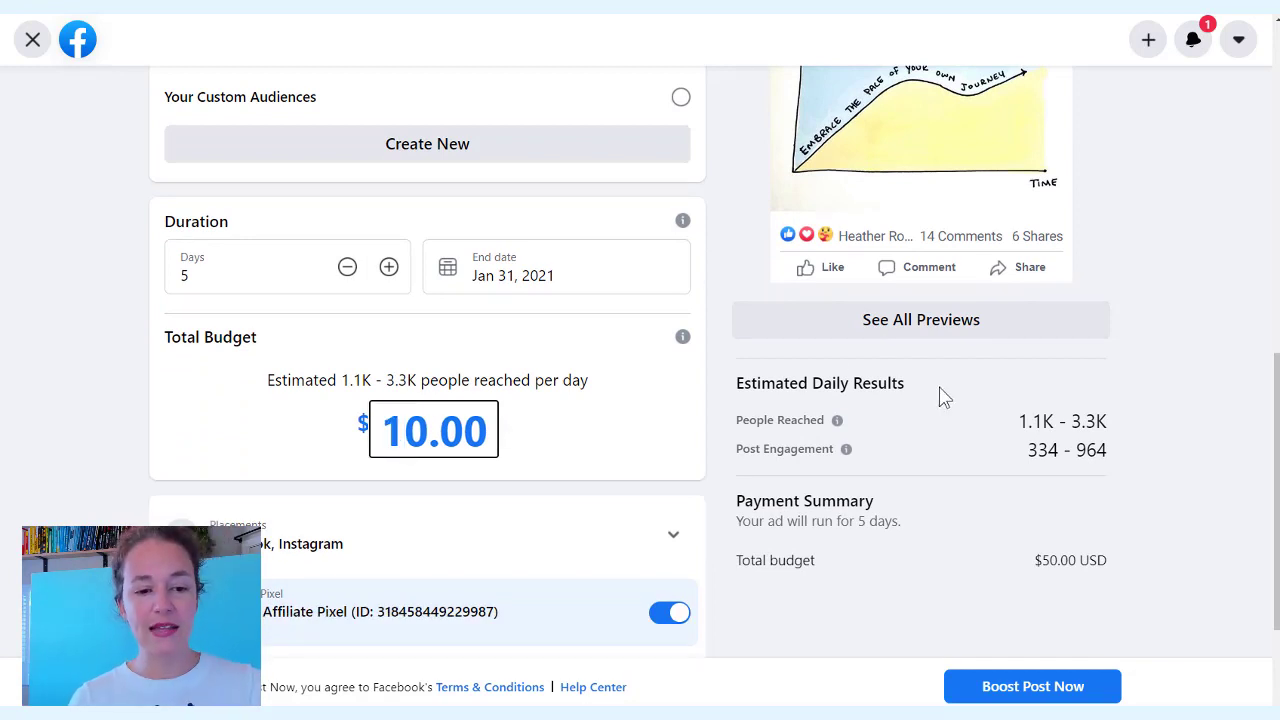
{"action": "left_click", "coordinate": [680, 383]}
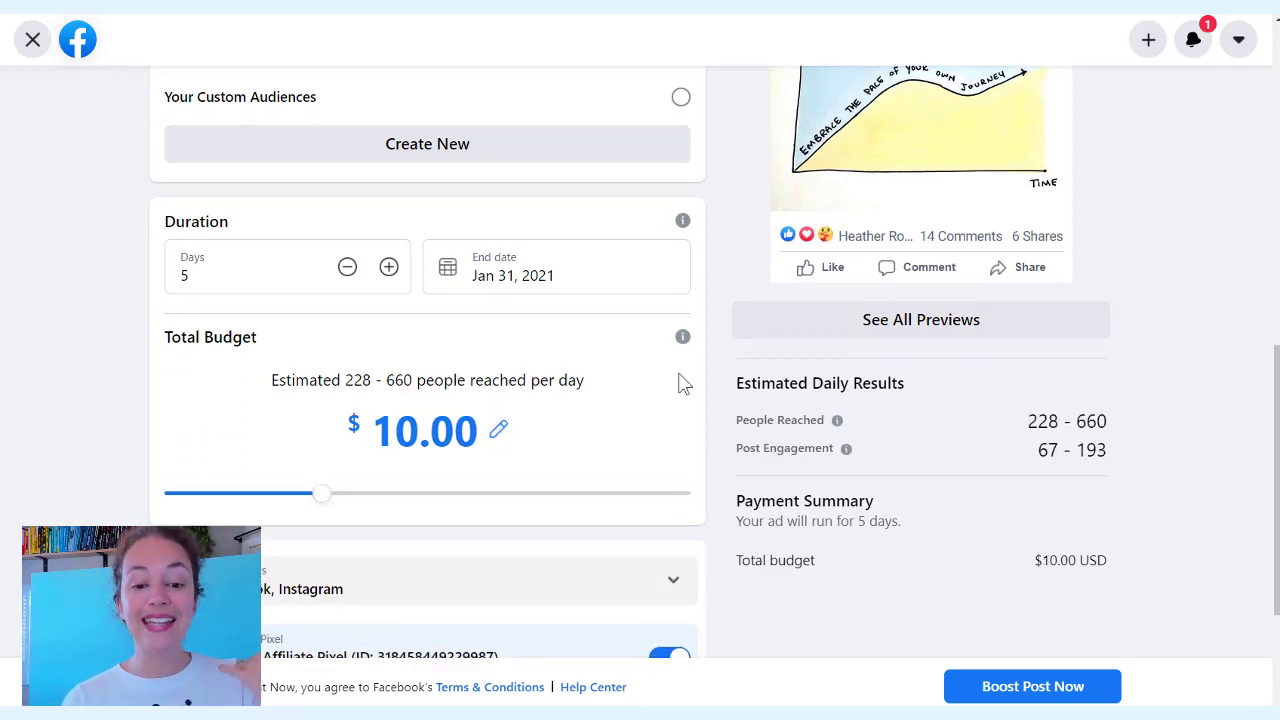
{"action": "scroll", "coordinate": [677, 333], "scroll_direction": "down", "scroll_amount": 3}
{"action": "left_click", "coordinate": [666, 432]}
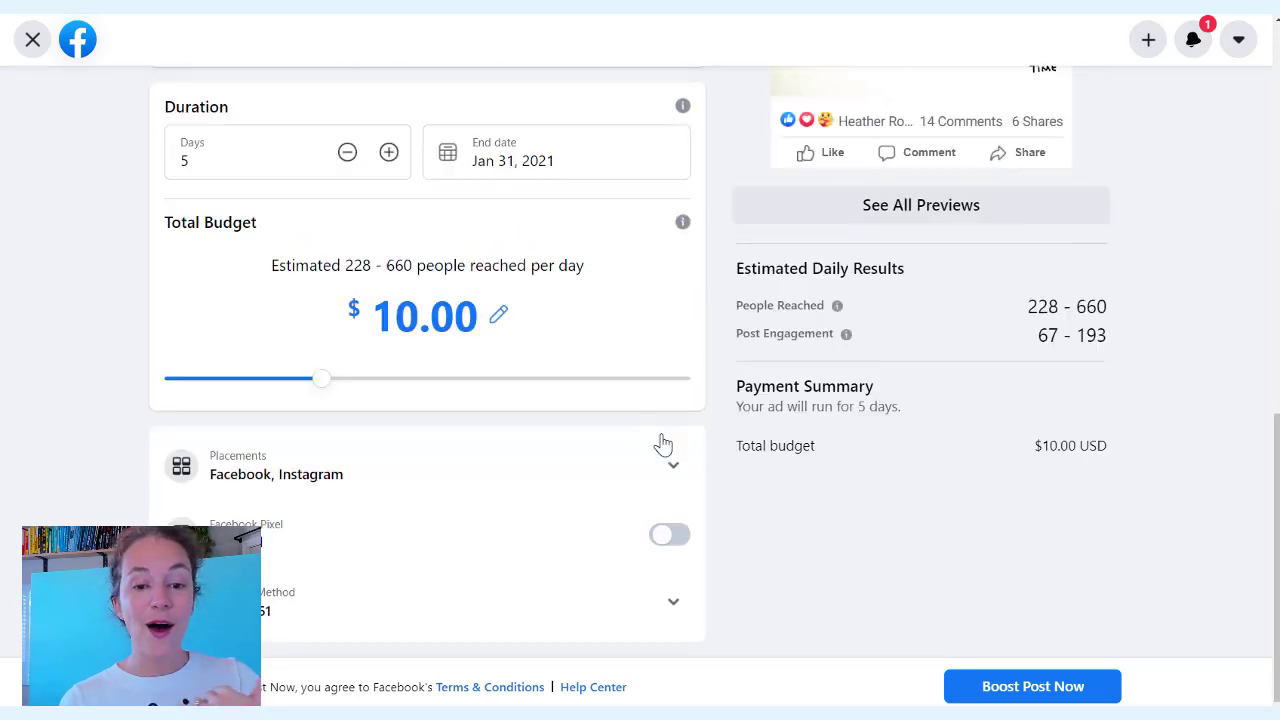
{"action": "scroll", "coordinate": [735, 162], "scroll_direction": "up", "scroll_amount": 5}
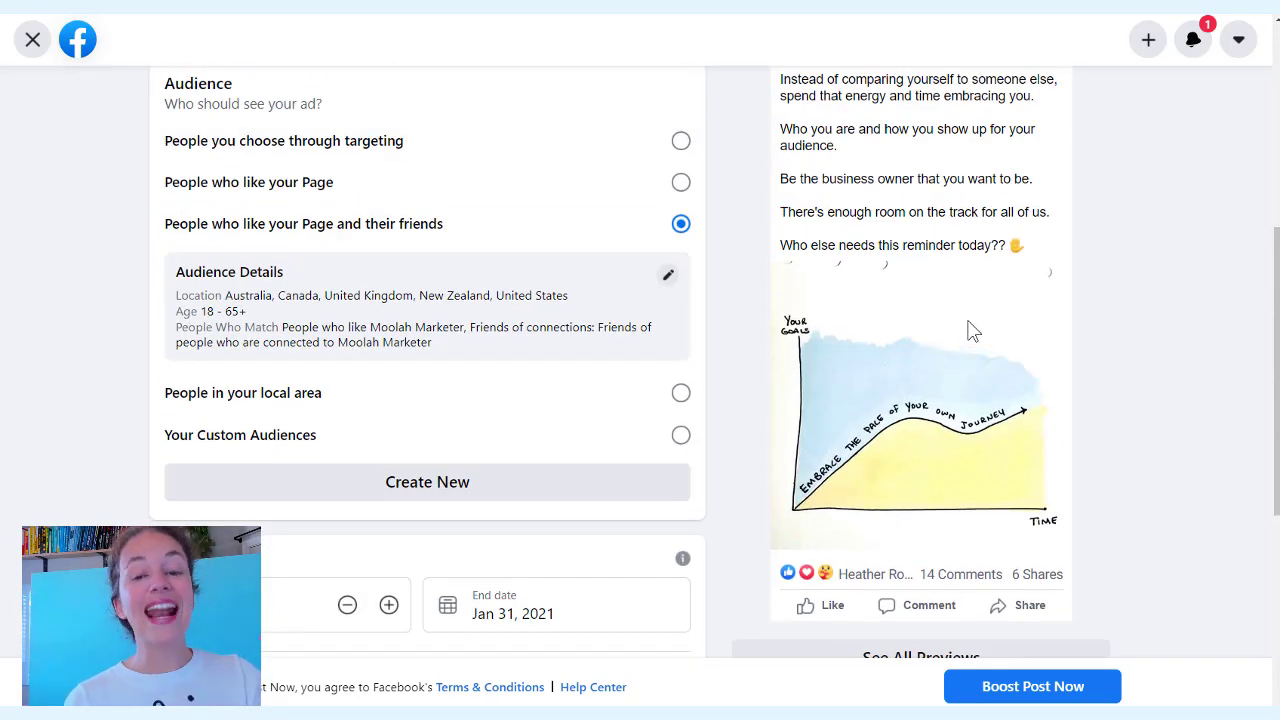
{"action": "scroll", "coordinate": [965, 305], "scroll_direction": "down", "scroll_amount": 5}
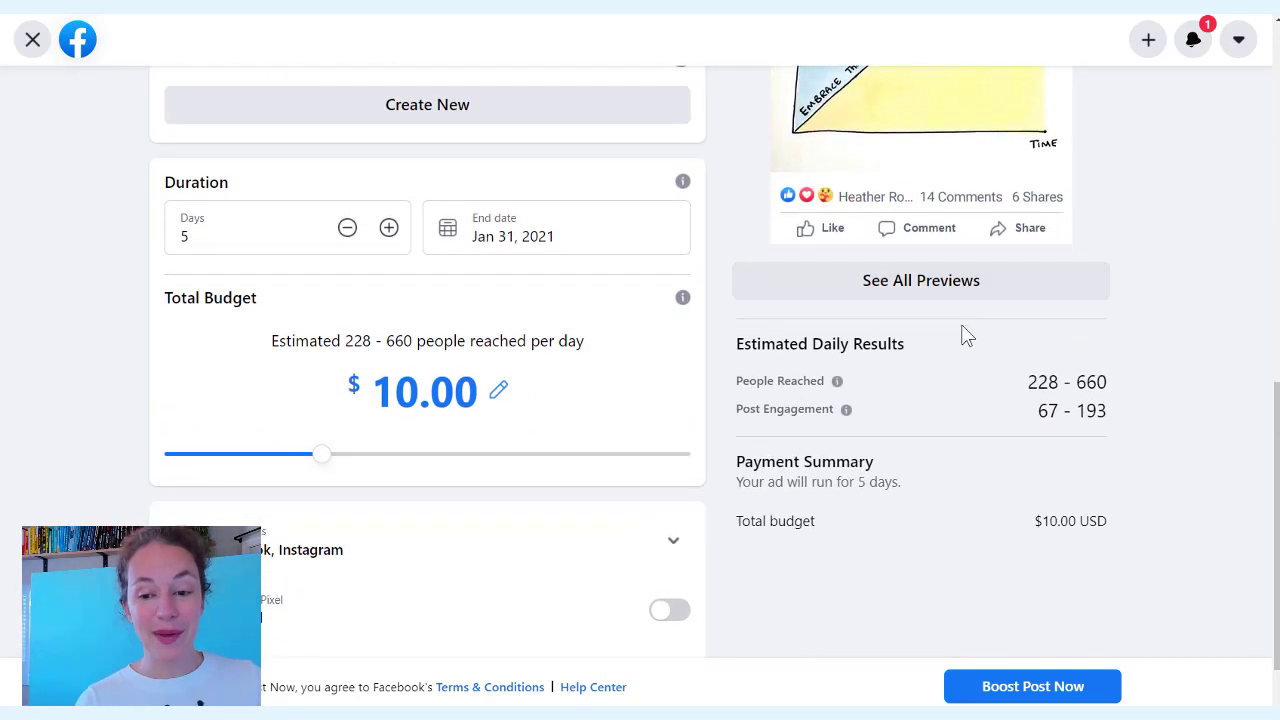
{"action": "left_click", "coordinate": [1022, 695]}
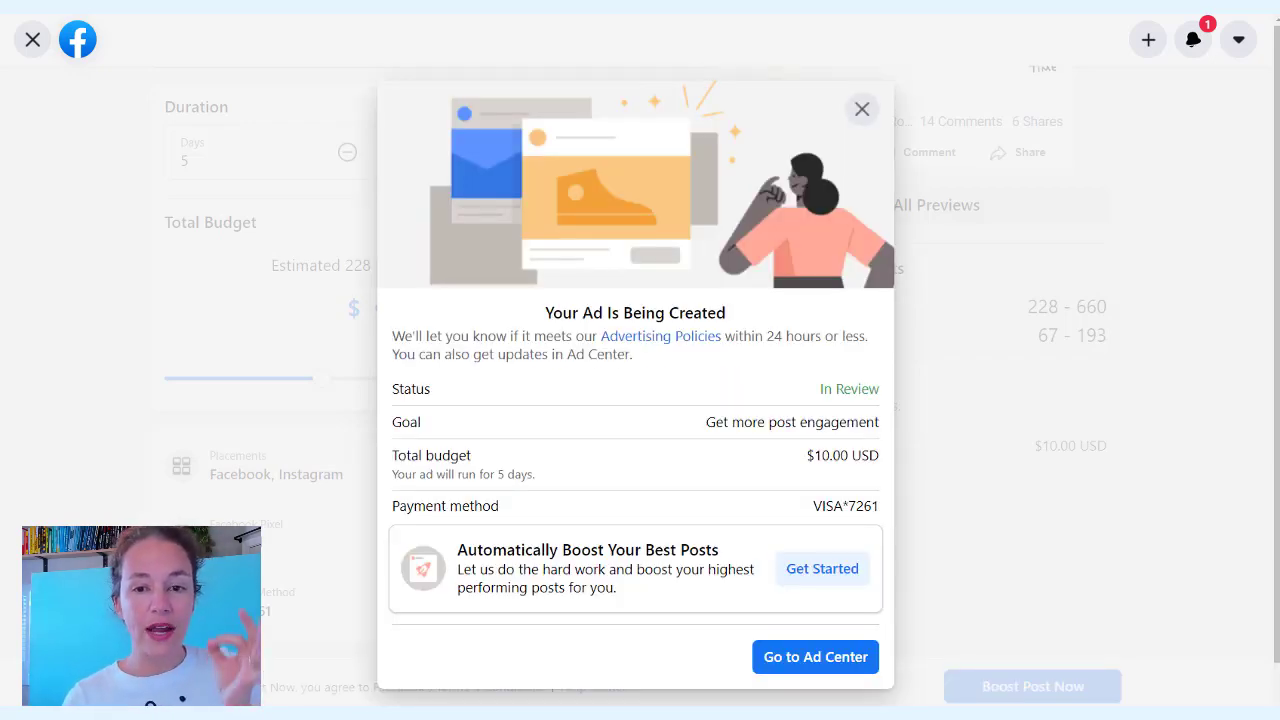
Dismiss the 'Your Ad Is Being Created' confirmation and return to the Moolah Marketer page via the home feed
{"action": "left_click", "coordinate": [861, 108]}
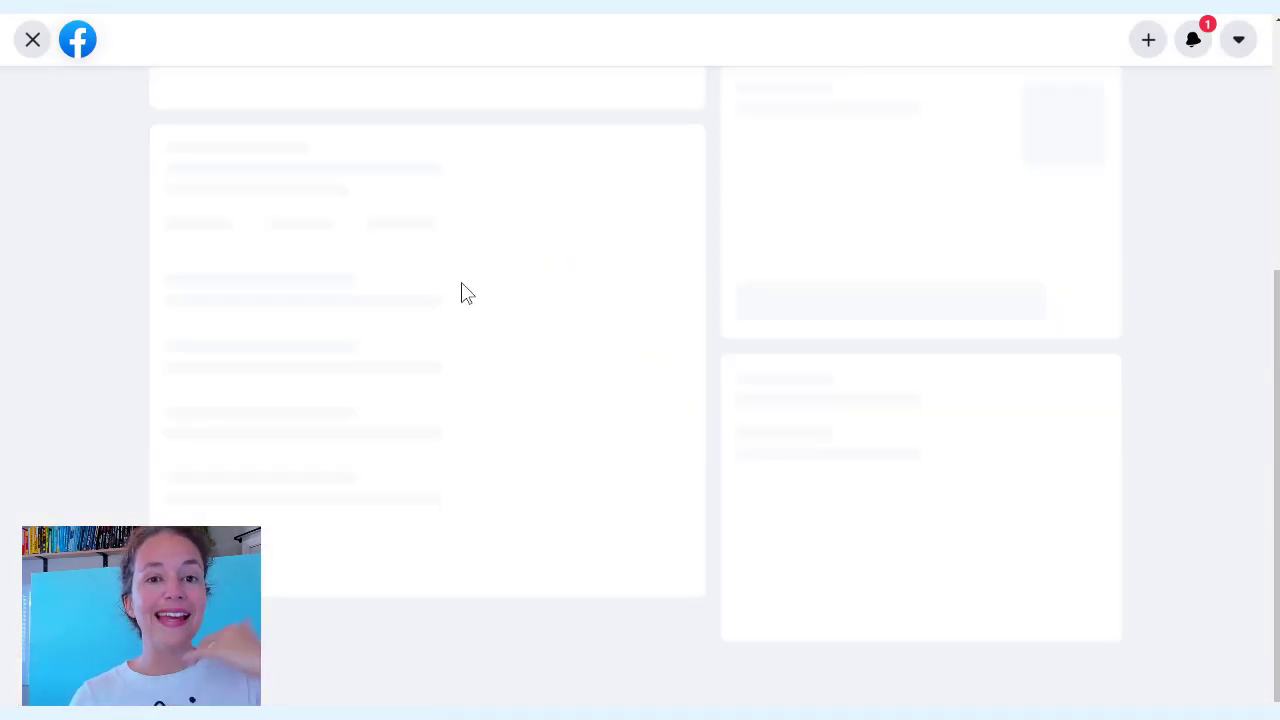
{"action": "left_click", "coordinate": [72, 42]}
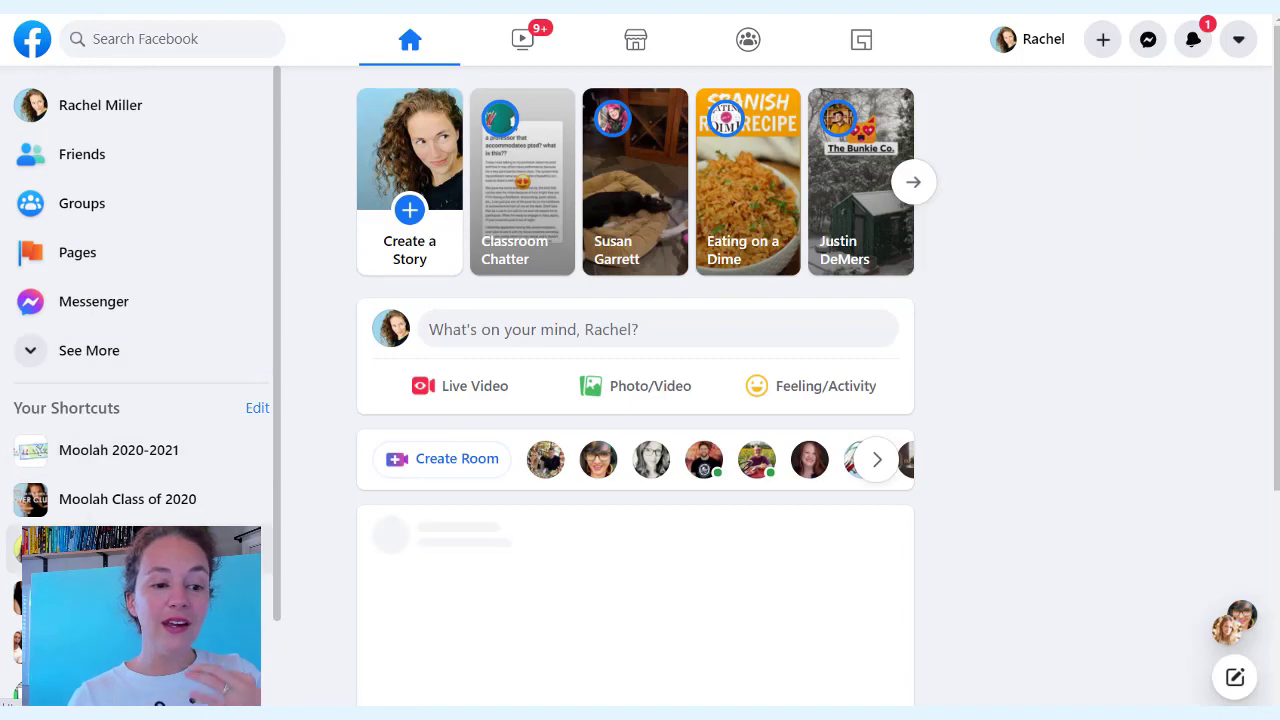
{"action": "left_click", "coordinate": [171, 494]}
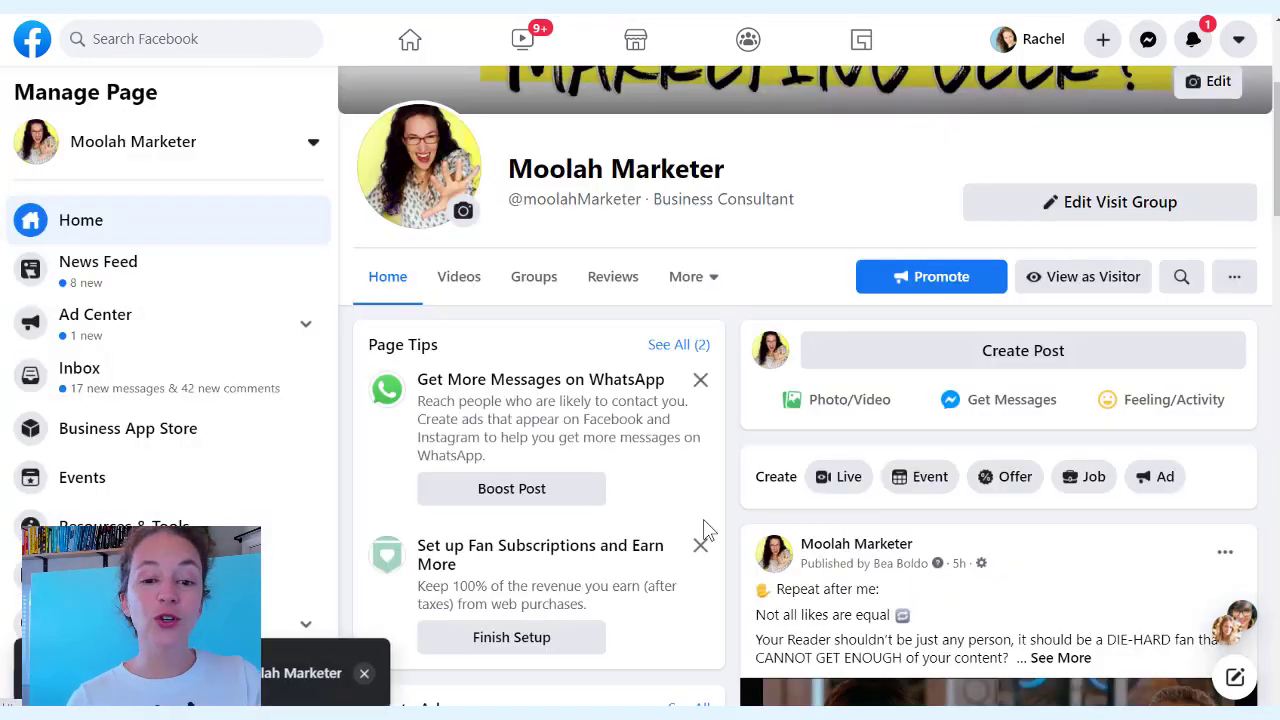
{"action": "scroll", "coordinate": [1005, 460], "scroll_direction": "down", "scroll_amount": 4}
{"action": "scroll", "coordinate": [1005, 460], "scroll_direction": "up", "scroll_amount": 1}
{"action": "scroll", "coordinate": [1000, 462], "scroll_direction": "down", "scroll_amount": 3}
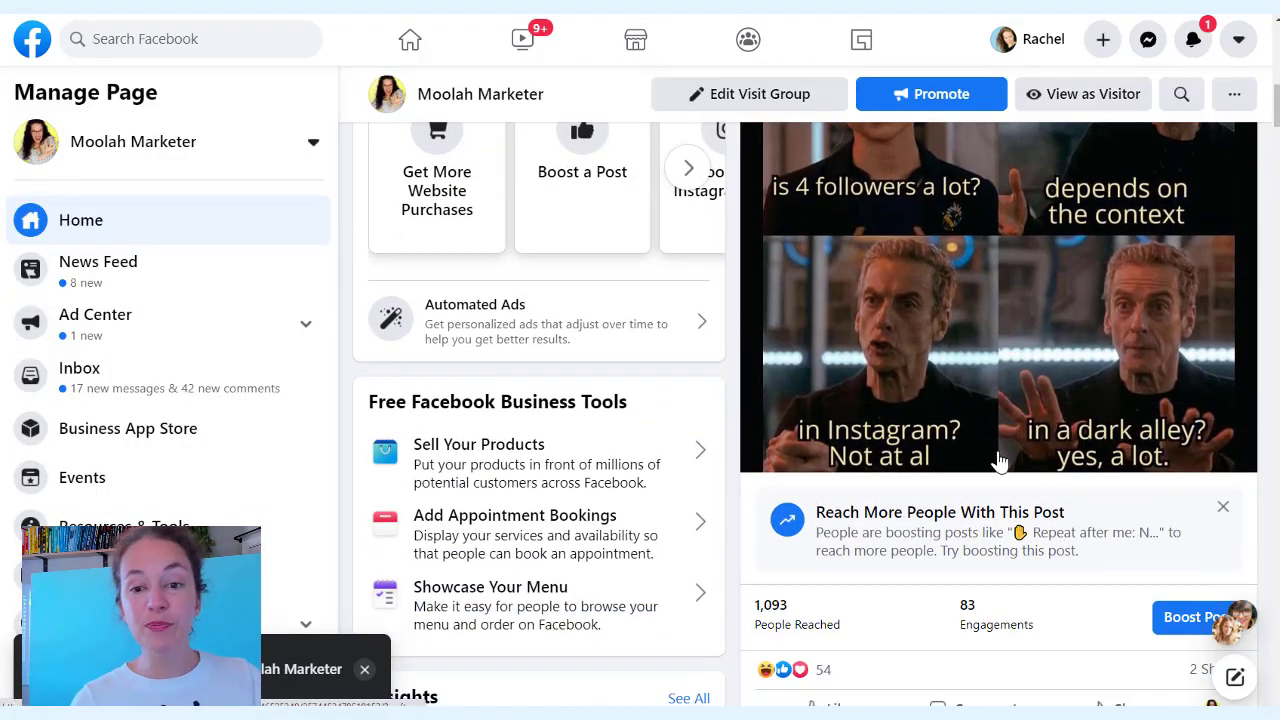
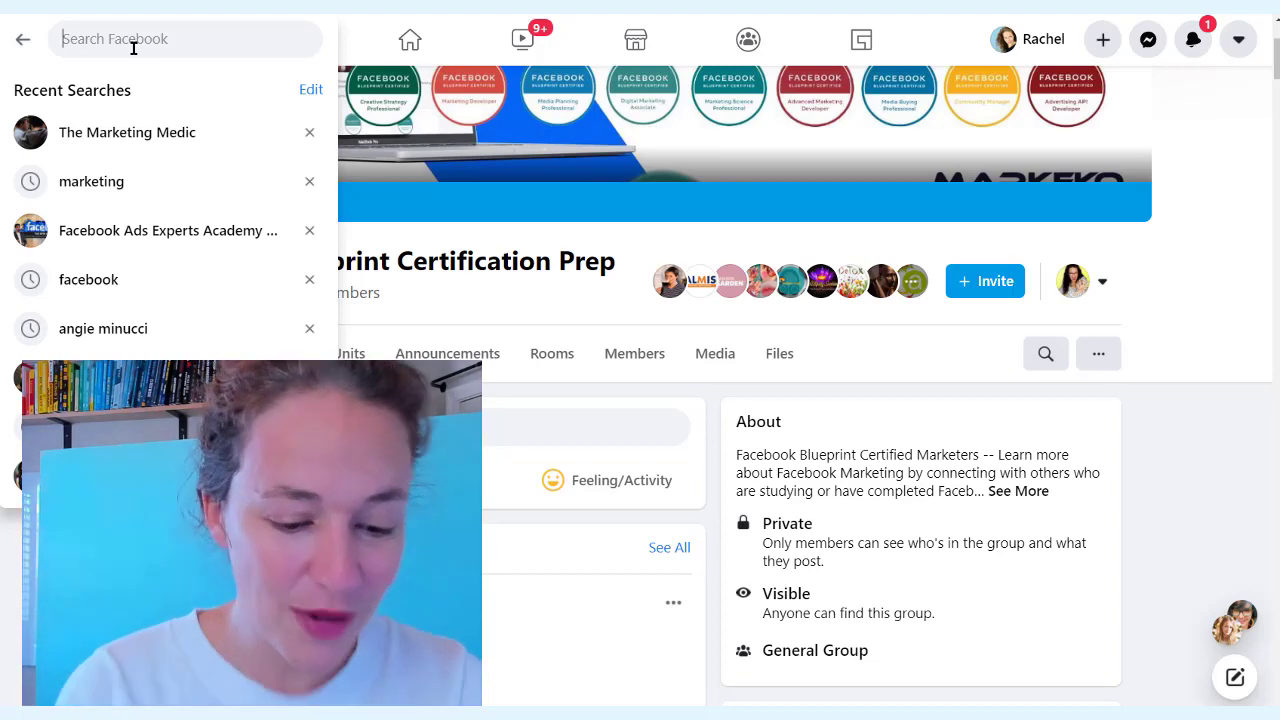
Search 'rus', copy Russell Brunson's full-size profile photo, and return to the untitled image editor
{"action": "type", "text": "rus"}
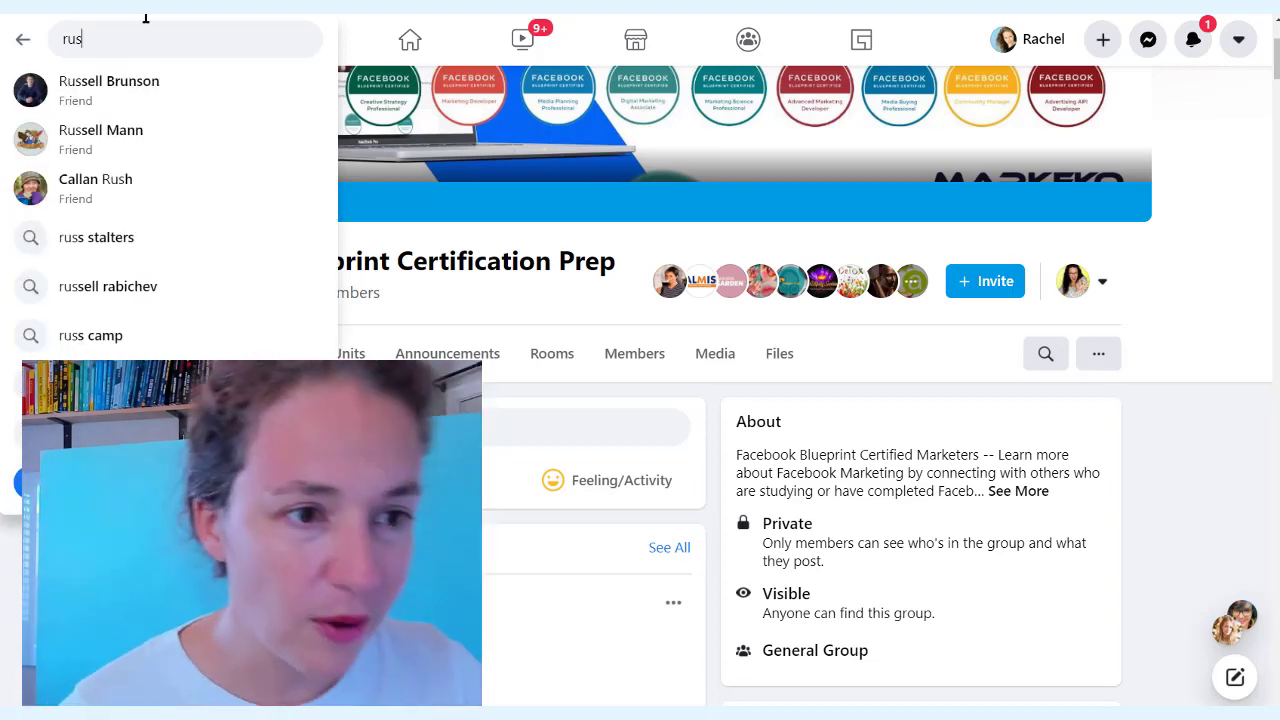
{"action": "left_click", "coordinate": [148, 84]}
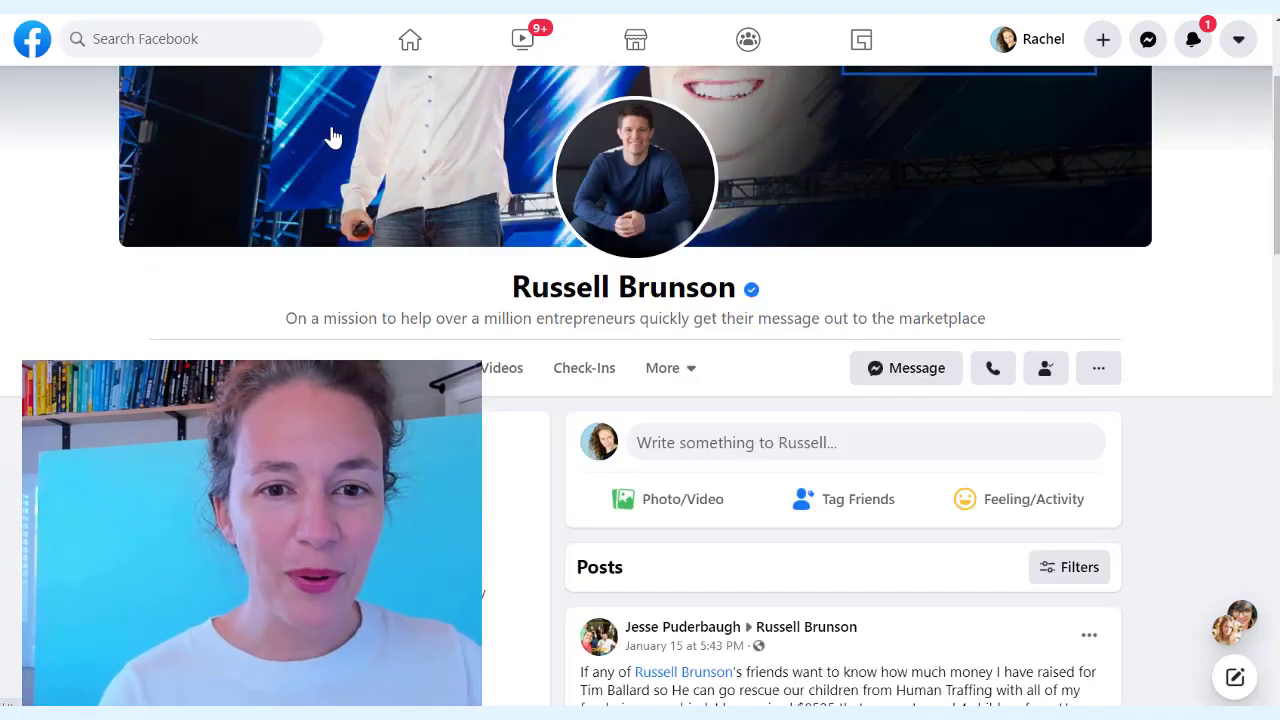
{"action": "left_click", "coordinate": [645, 192]}
{"action": "right_click", "coordinate": [472, 332]}
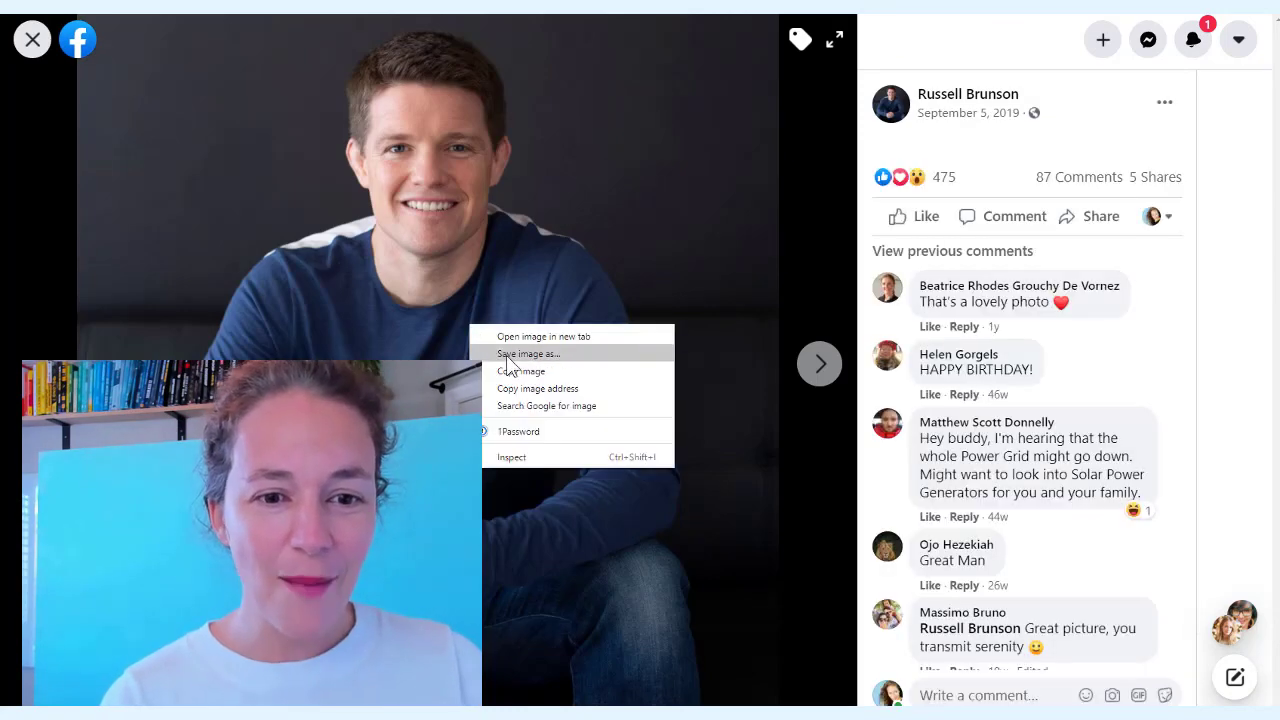
{"action": "left_click", "coordinate": [520, 383]}
{"action": "mouse_move", "coordinate": [560, 714]}
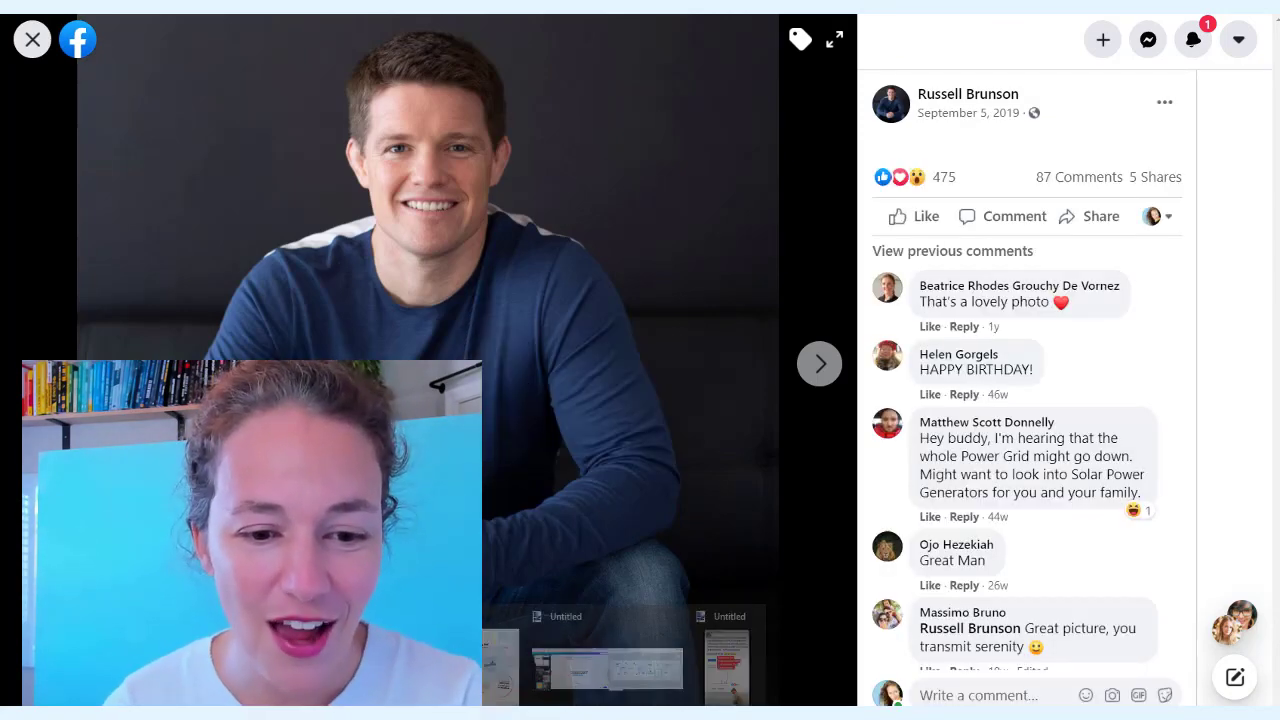
{"action": "left_click", "coordinate": [558, 658]}
Start a new 1365 × 1365 pixel image and paste the copied profile photo onto it
{"action": "key", "text": "ctrl+n"}
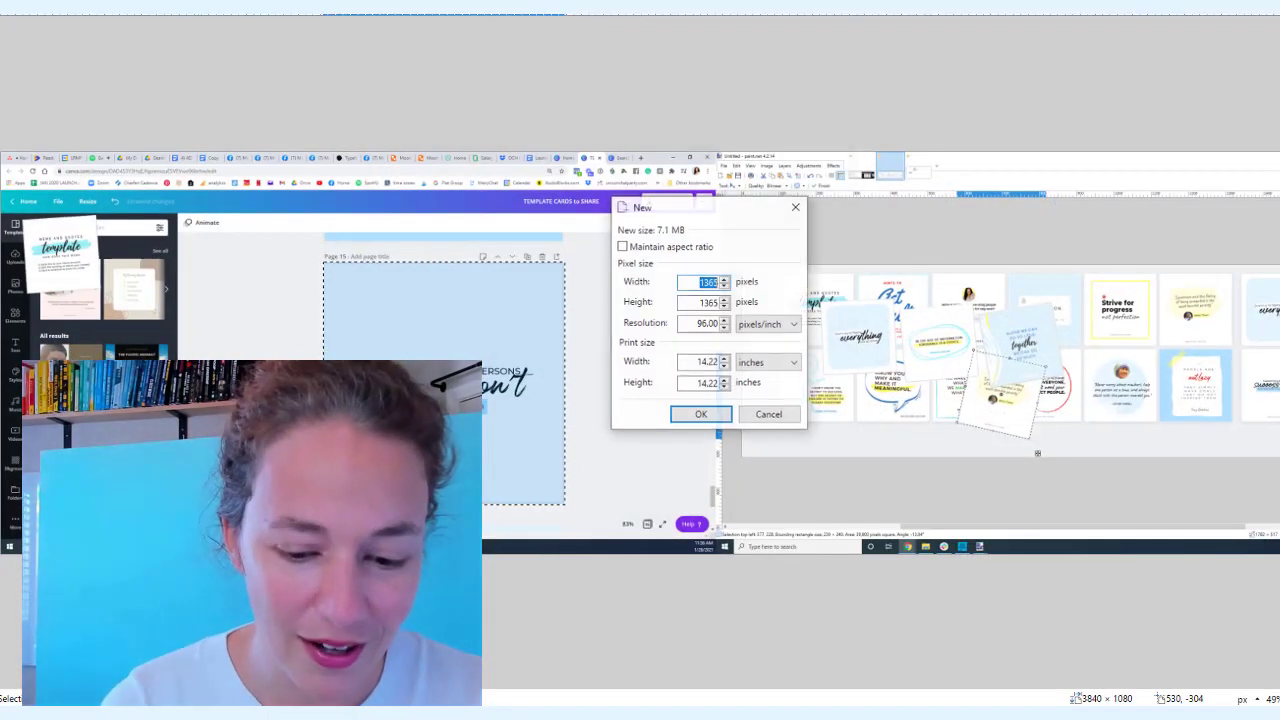
{"action": "key", "text": "Return"}
{"action": "key", "text": "ctrl+v"}
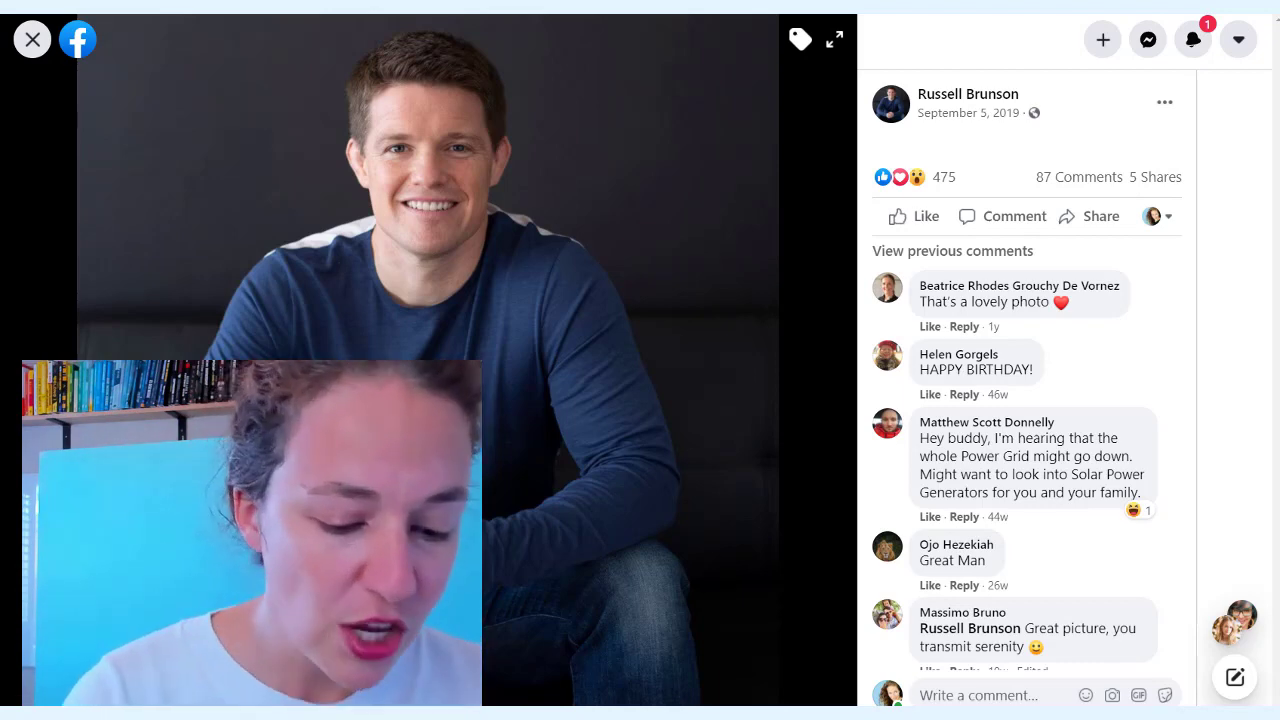
Run a Google search for 'russell brunson quotes' from the address bar
{"action": "key", "text": "ctrl+l"}
{"action": "type", "text": "r"}
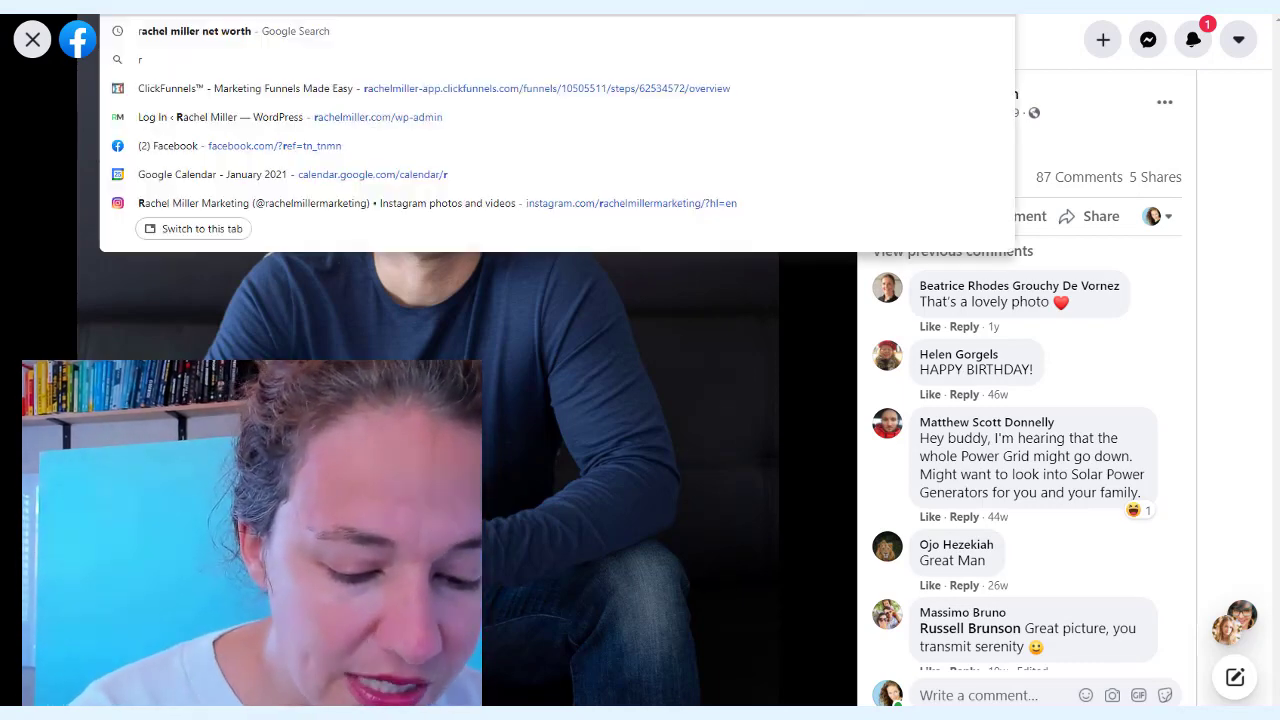
{"action": "type", "text": "ussell"}
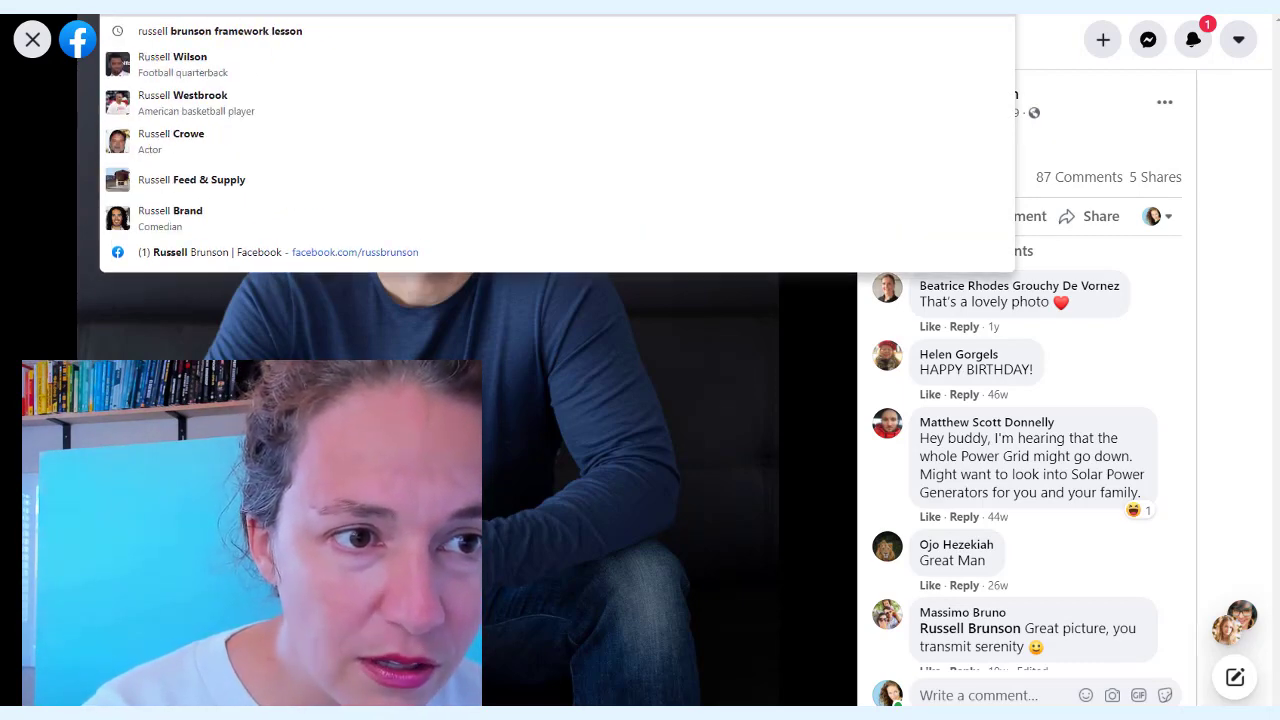
{"action": "type", "text": " bruns"}
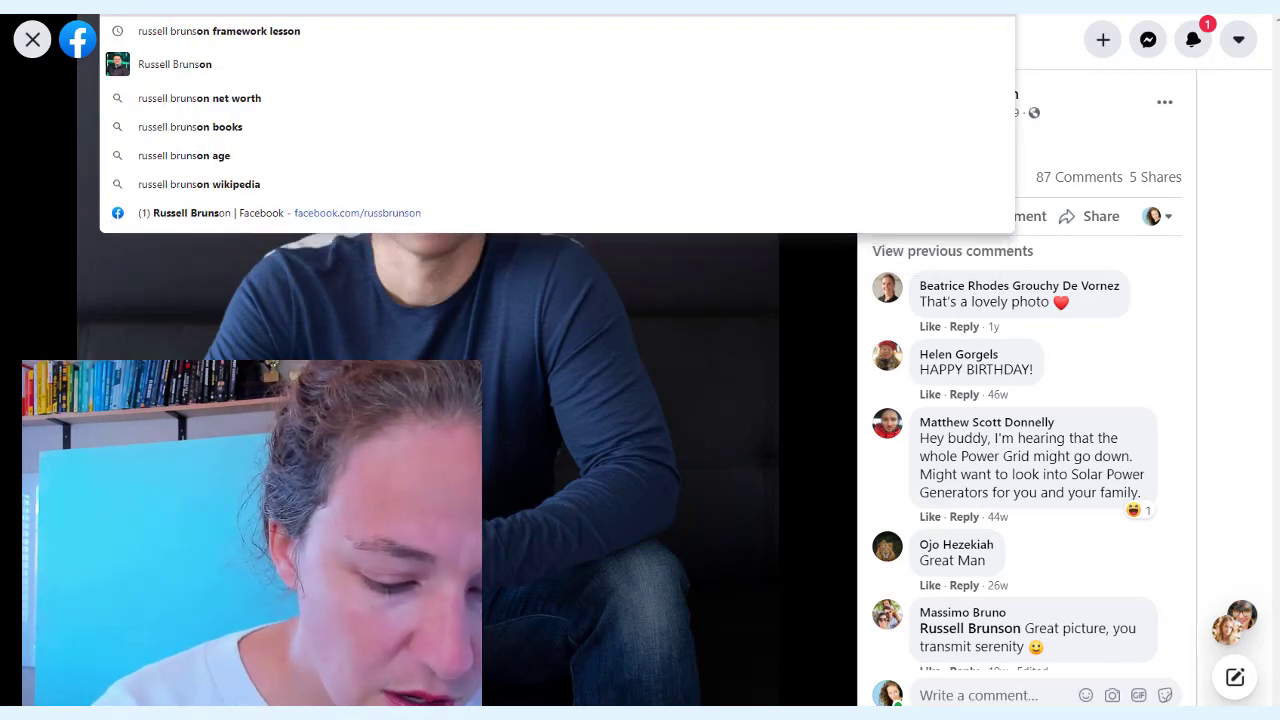
{"action": "type", "text": "on quotes"}
{"action": "key", "text": "Return"}
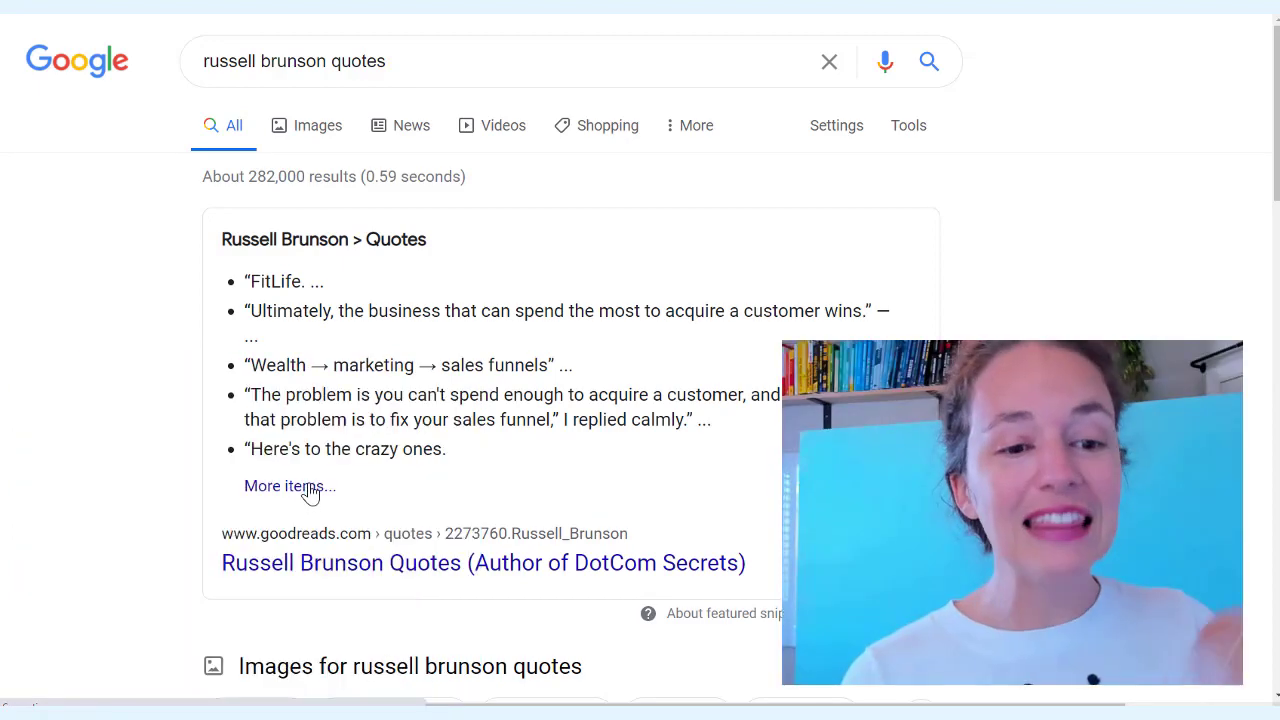
Open Goodreads' full Russell Brunson quotes list and select the 'Pay attention…' hooks quote
{"action": "left_click", "coordinate": [309, 490]}
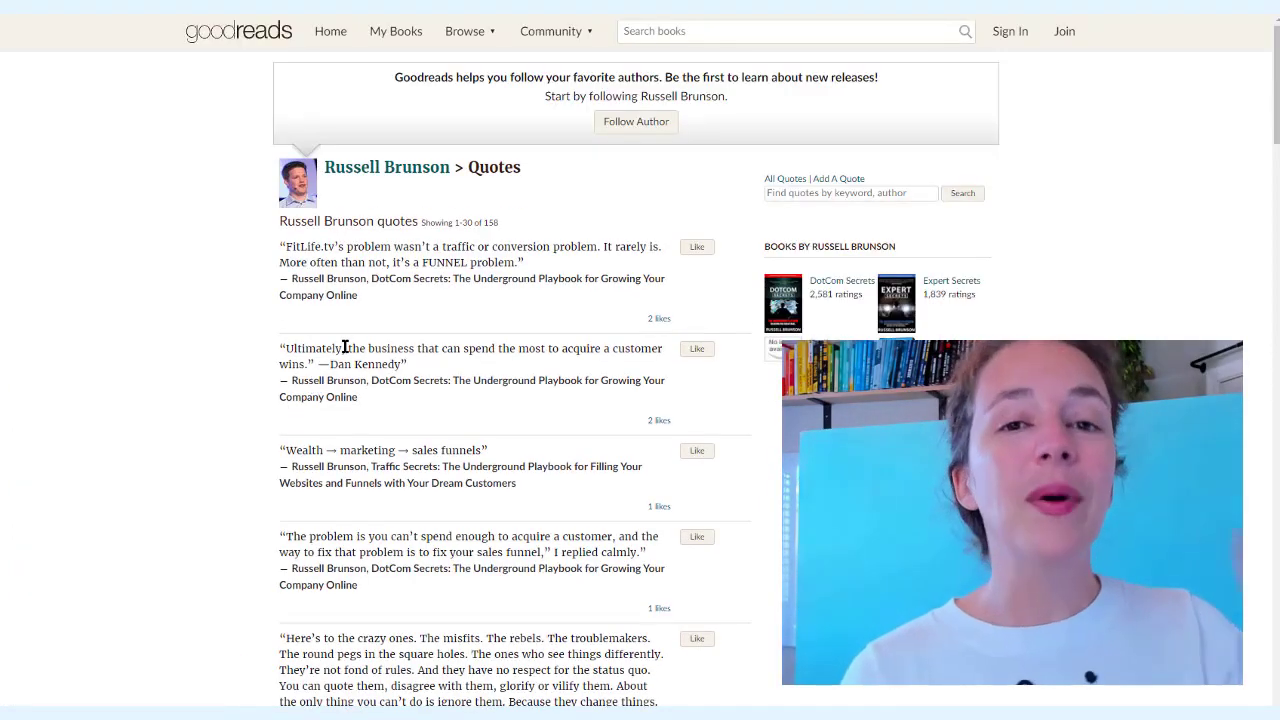
{"action": "scroll", "coordinate": [348, 352], "scroll_direction": "down", "scroll_amount": 1}
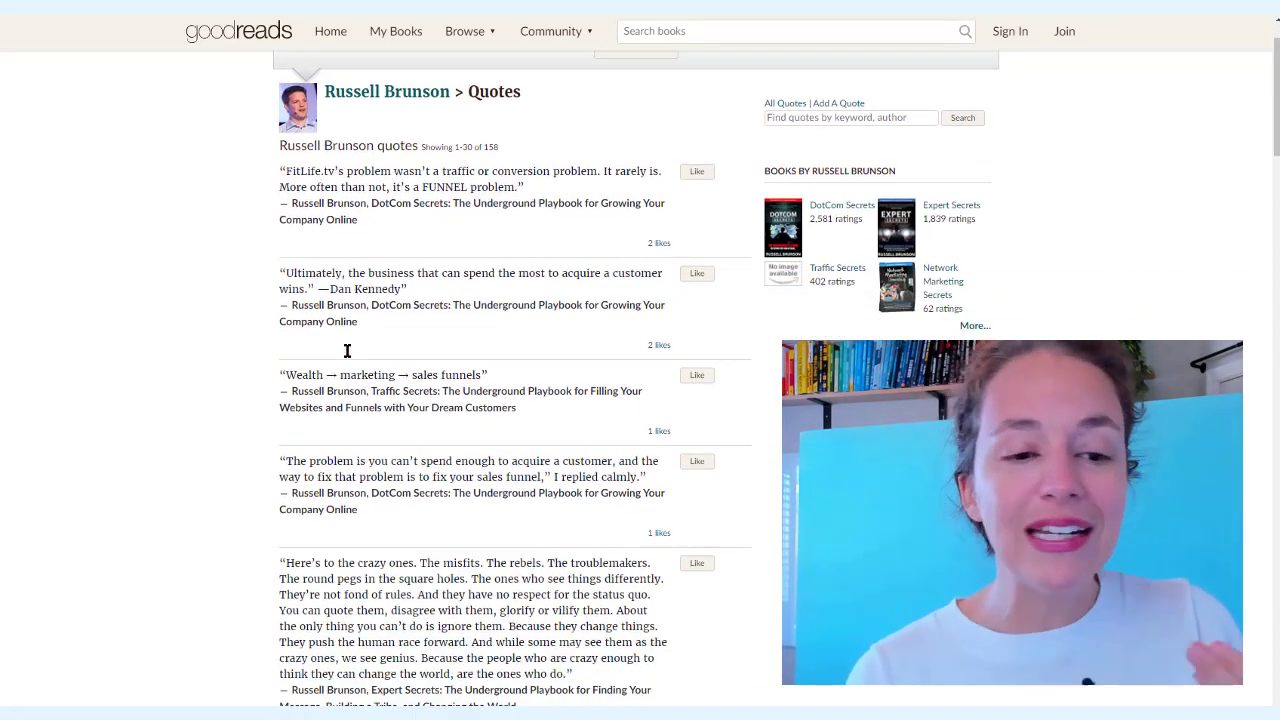
{"action": "scroll", "coordinate": [350, 358], "scroll_direction": "down", "scroll_amount": 3}
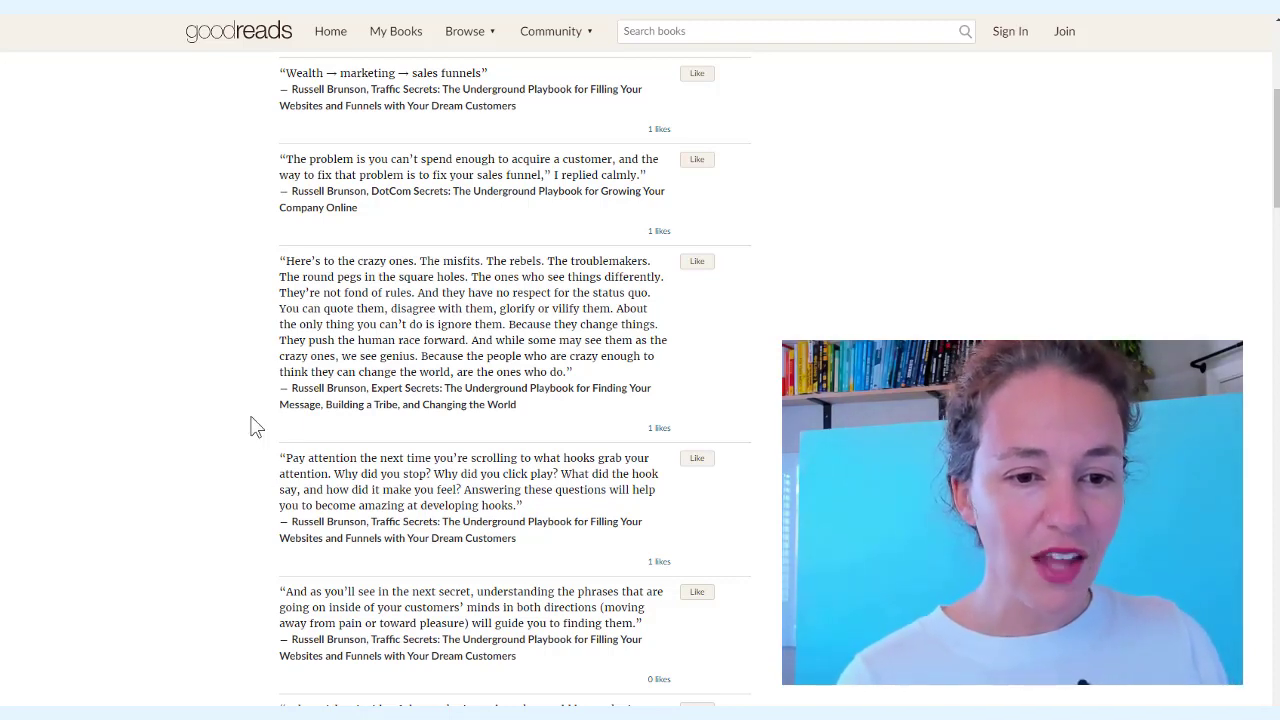
{"action": "left_click_drag", "start_coordinate": [284, 460], "coordinate": [522, 506]}
{"action": "key", "text": "ctrl+c"}
{"action": "mouse_move", "coordinate": [2, 40]}
{"action": "left_mouse_down"}
{"action": "mouse_move", "coordinate": [5, 16]}
{"action": "mouse_move", "coordinate": [391, 126]}
{"action": "mouse_move", "coordinate": [697, 63]}
{"action": "mouse_move", "coordinate": [716, 16]}
{"action": "left_mouse_up"}
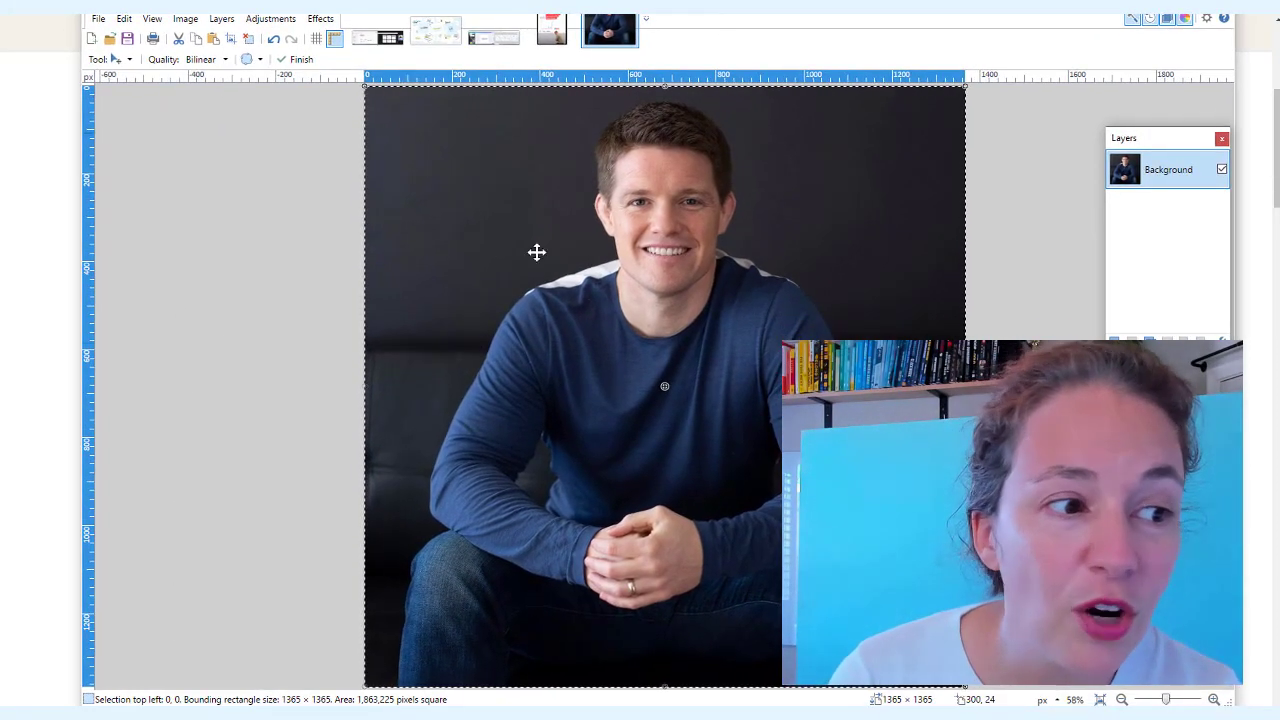
Add a new layer and paste the hooks quote onto the photo as text, trimming its middle lines
{"action": "key", "text": "ctrl+shift+n"}
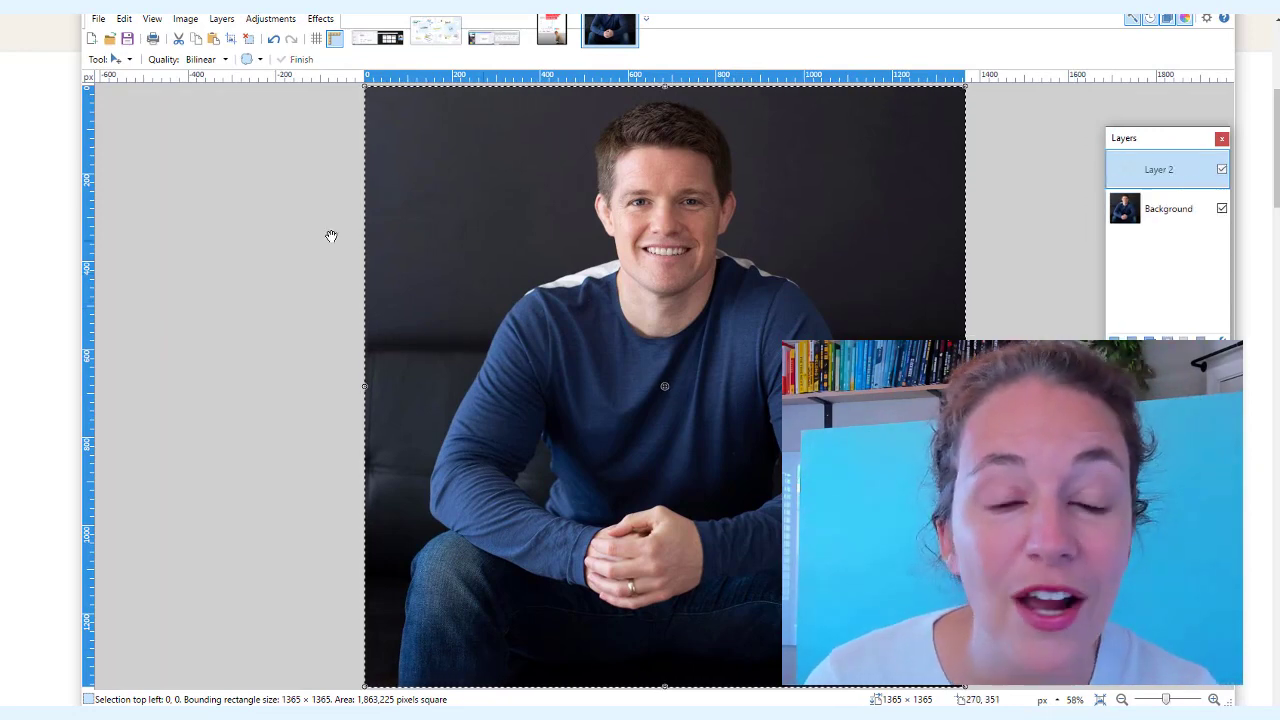
{"action": "key", "text": "t"}
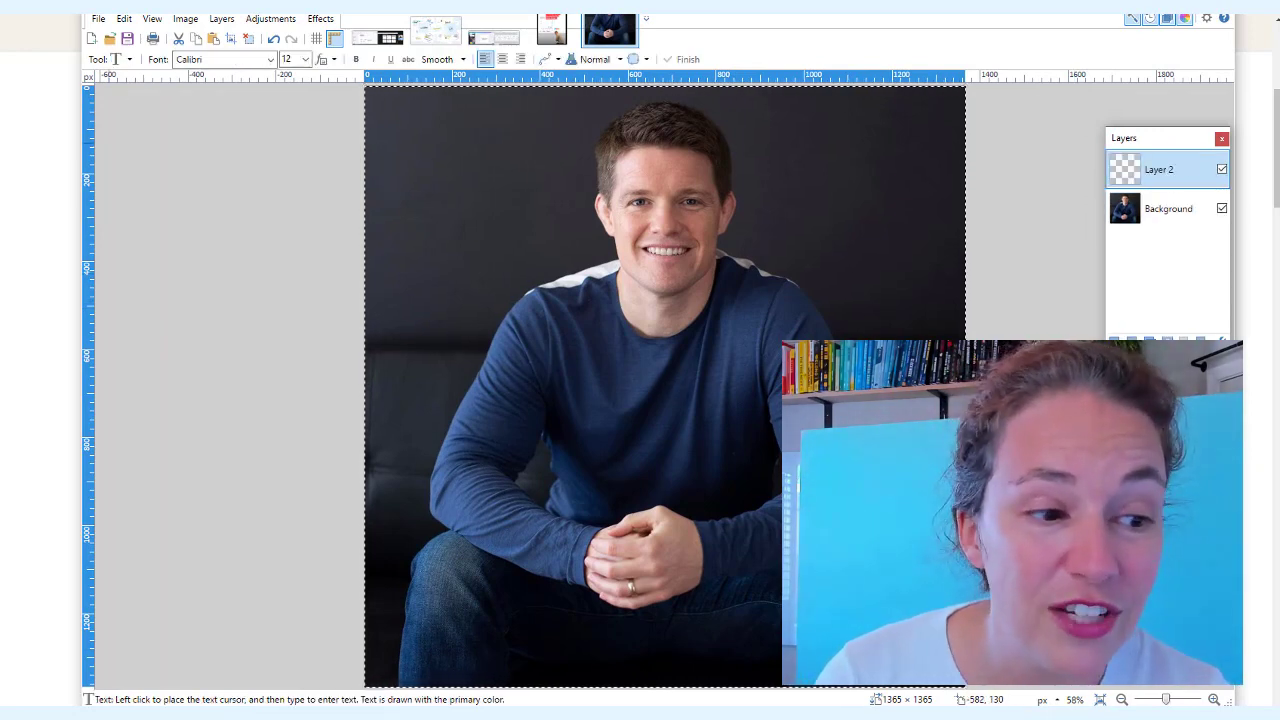
{"action": "left_click", "coordinate": [458, 508]}
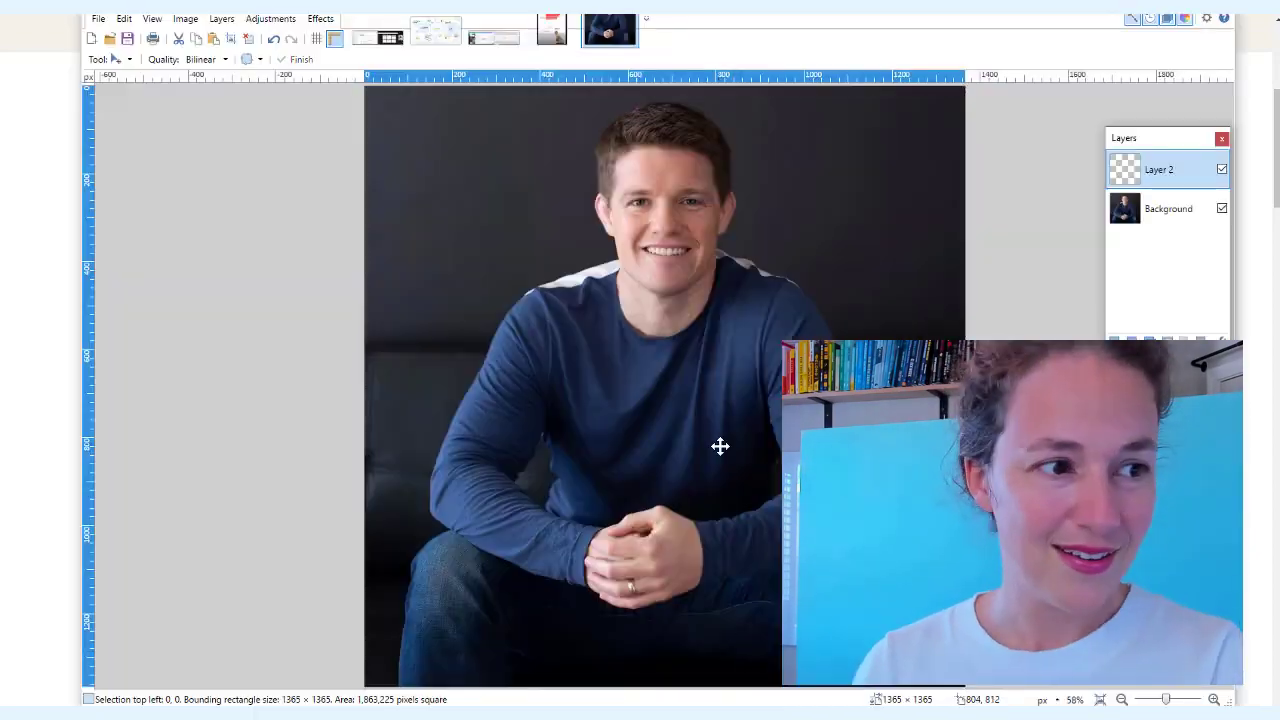
{"action": "key", "text": "ctrl+v"}
{"action": "key", "text": "Delete"}
{"action": "key", "text": "Delete"}
{"action": "key", "text": "Delete"}
{"action": "key", "text": "Delete"}
{"action": "key", "text": "Delete"}
{"action": "key", "text": "Delete"}
{"action": "key", "text": "Delete"}
{"action": "key", "text": "Delete"}
{"action": "type", "text": "B"}
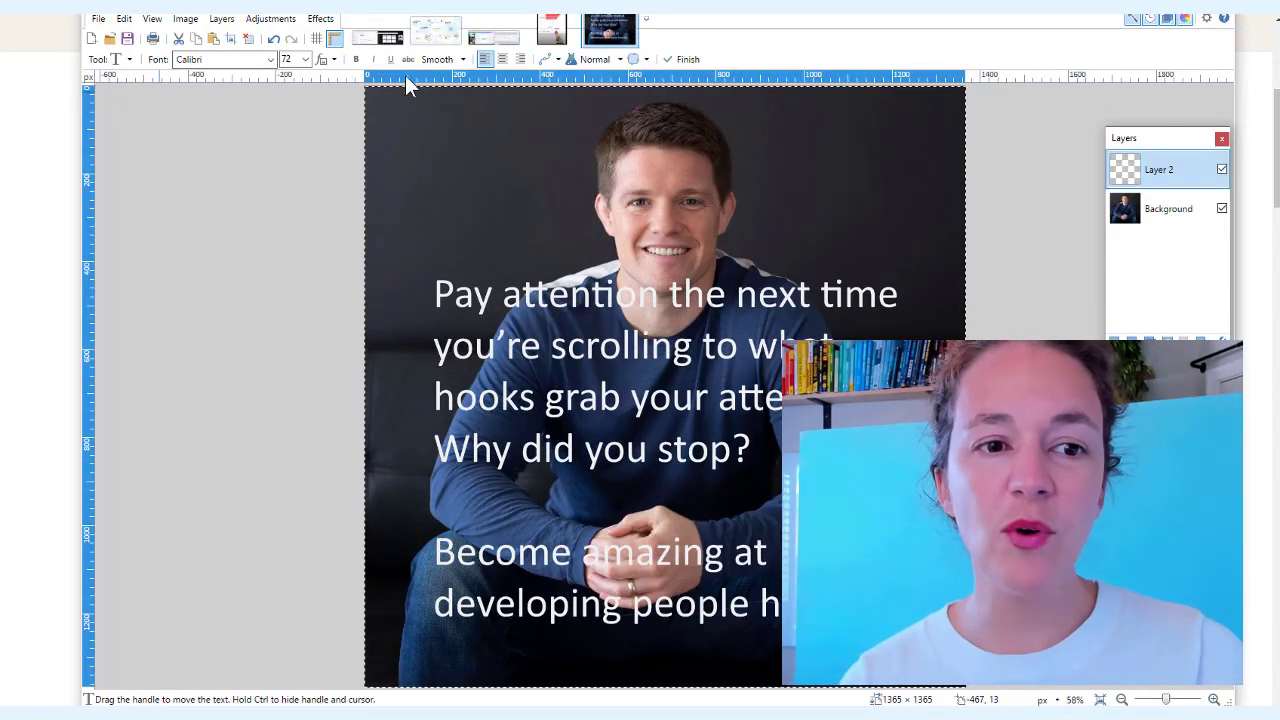
Set the quote text size to 48 and draw a dark blue box behind 'Why did you stop?'
{"action": "left_click", "coordinate": [305, 59]}
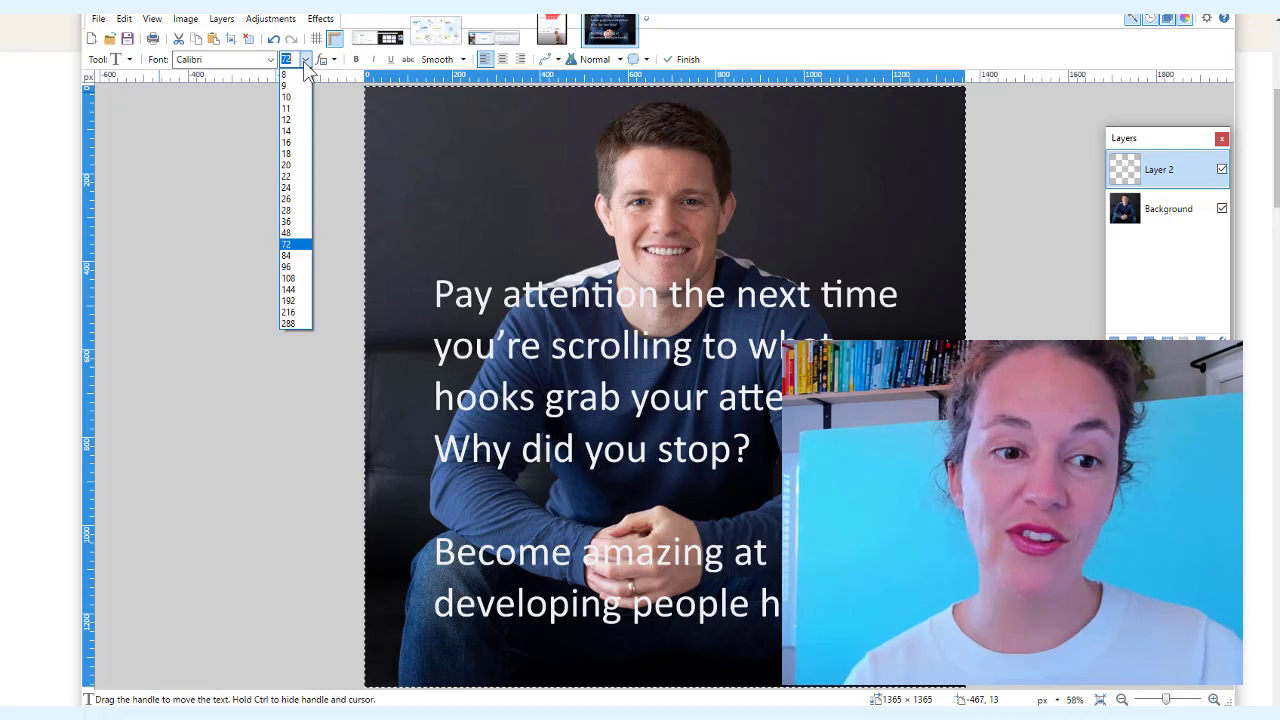
{"action": "left_click", "coordinate": [290, 233]}
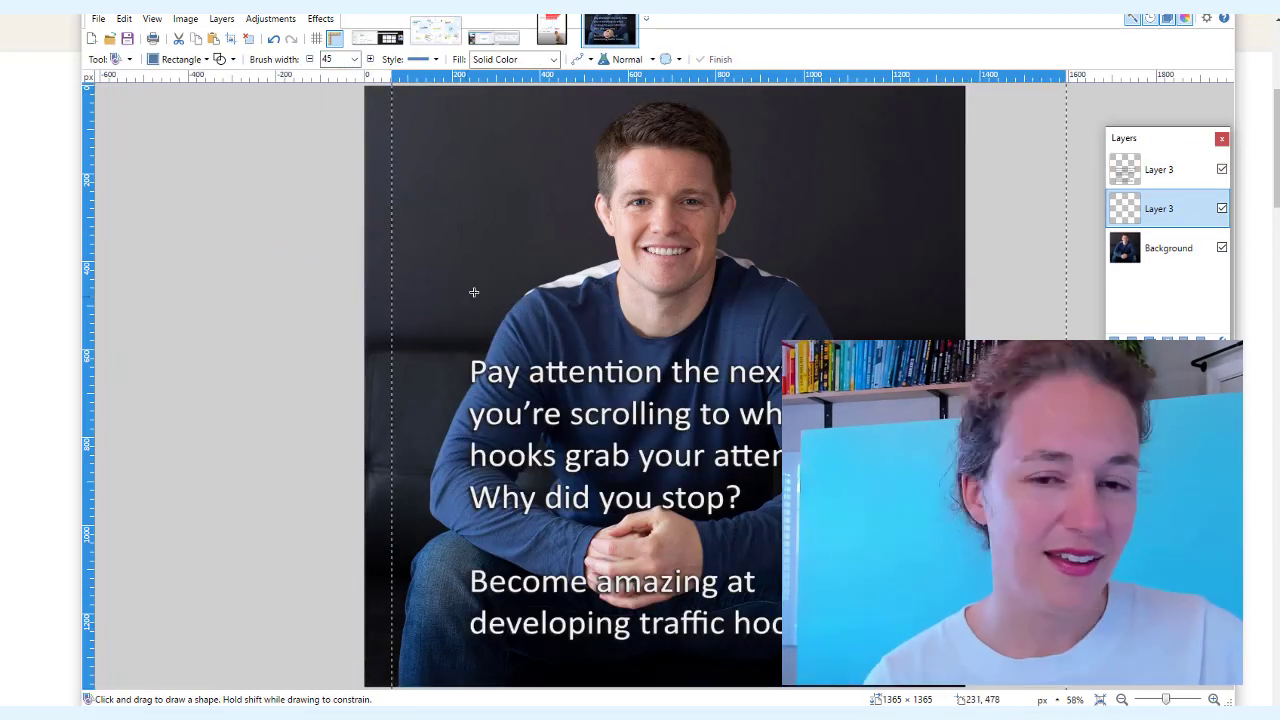
{"action": "left_click_drag", "start_coordinate": [467, 481], "coordinate": [743, 519]}
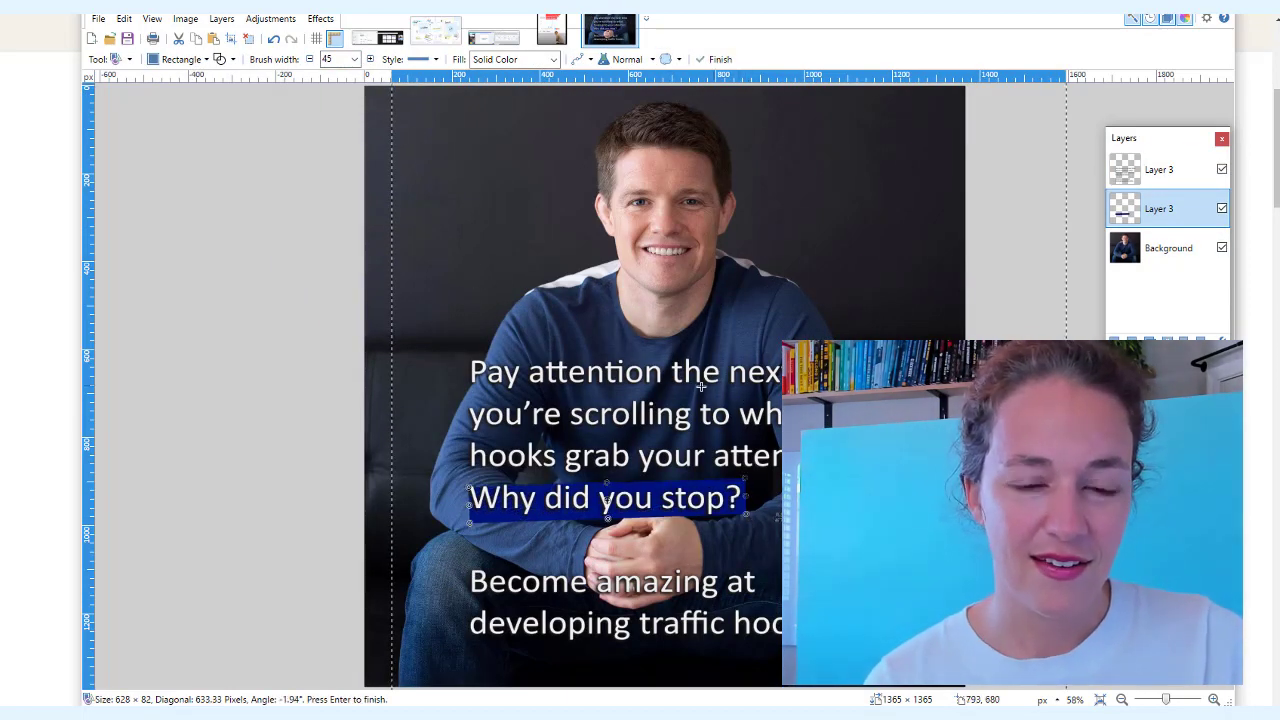
{"action": "left_click_drag", "start_coordinate": [467, 483], "coordinate": [464, 476]}
Enlarge the background photo behind the text and drop the selection
{"action": "left_click", "coordinate": [221, 18]}
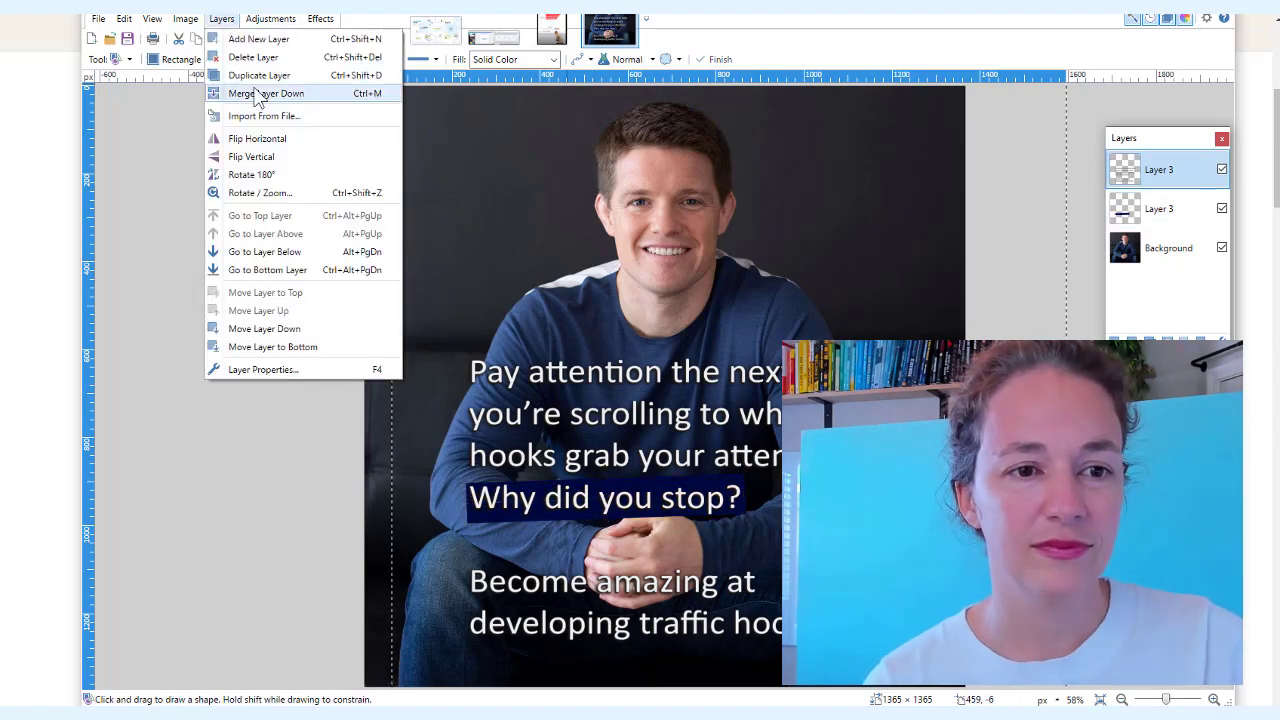
{"action": "left_click", "coordinate": [270, 88]}
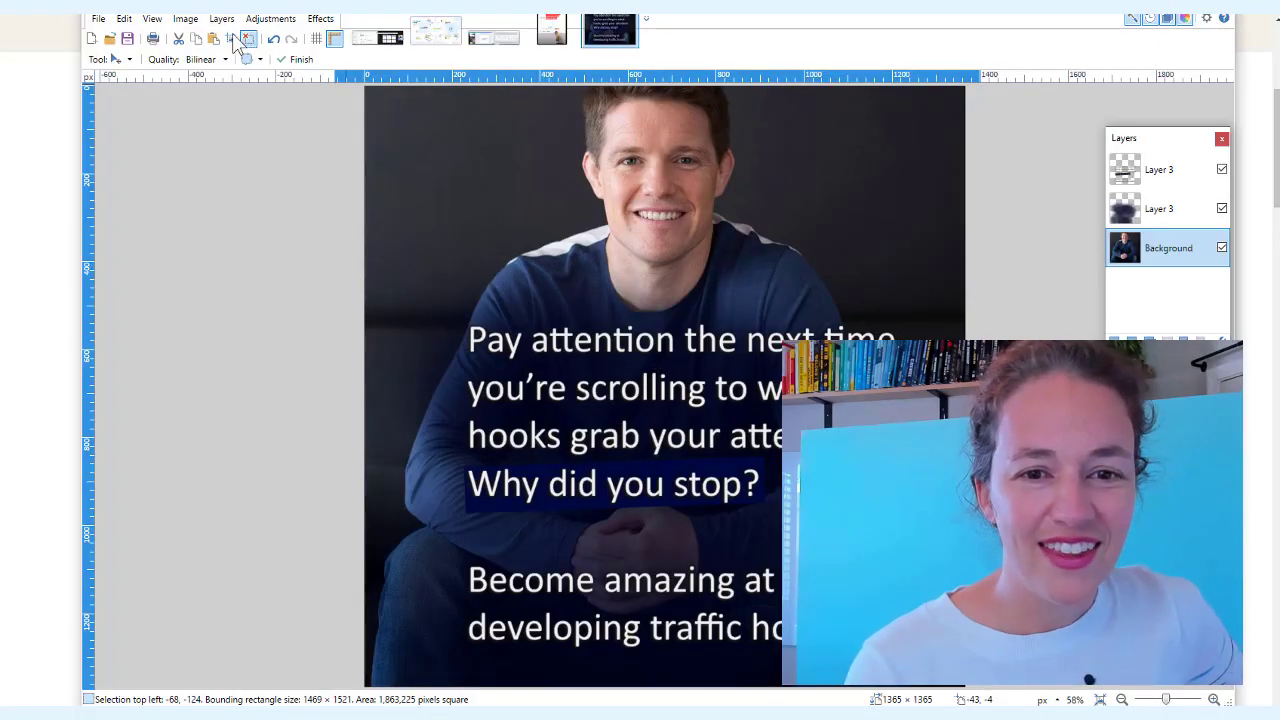
{"action": "key", "text": "ctrl+d"}
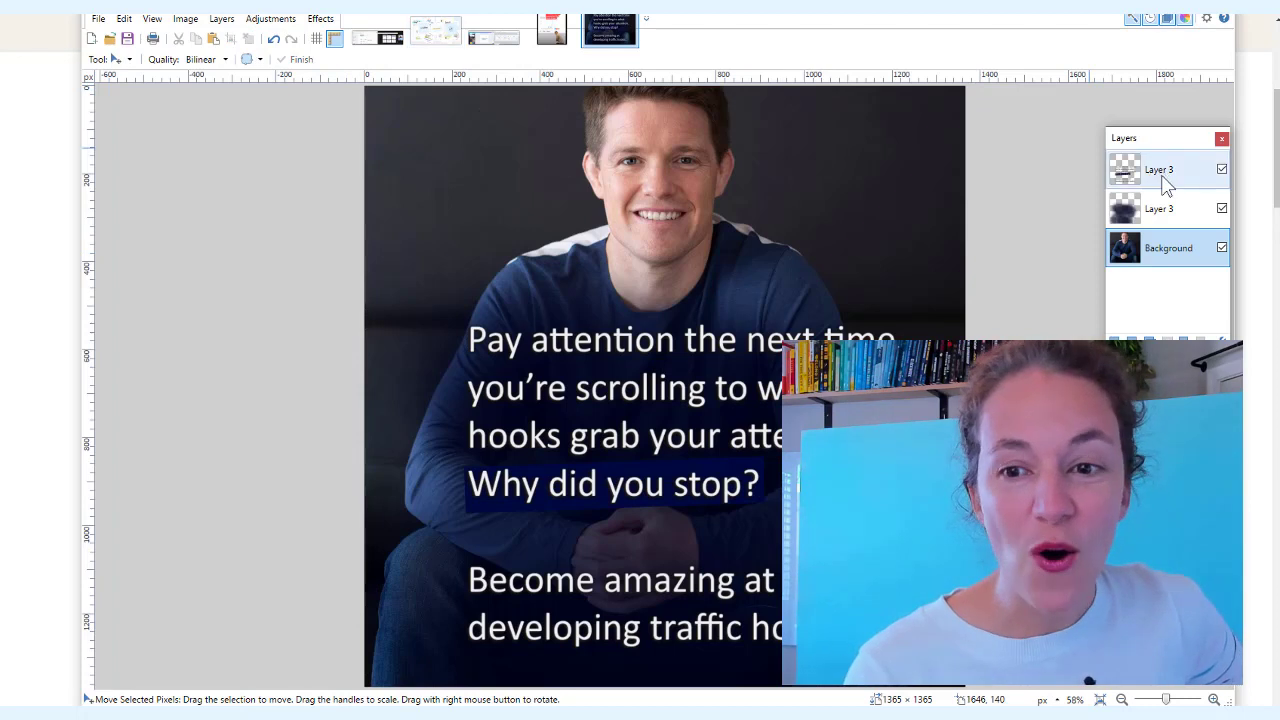
Merge Layer 3 and the text layers down into the Background, then select all
{"action": "left_click", "coordinate": [1159, 170]}
{"action": "left_click", "coordinate": [221, 18]}
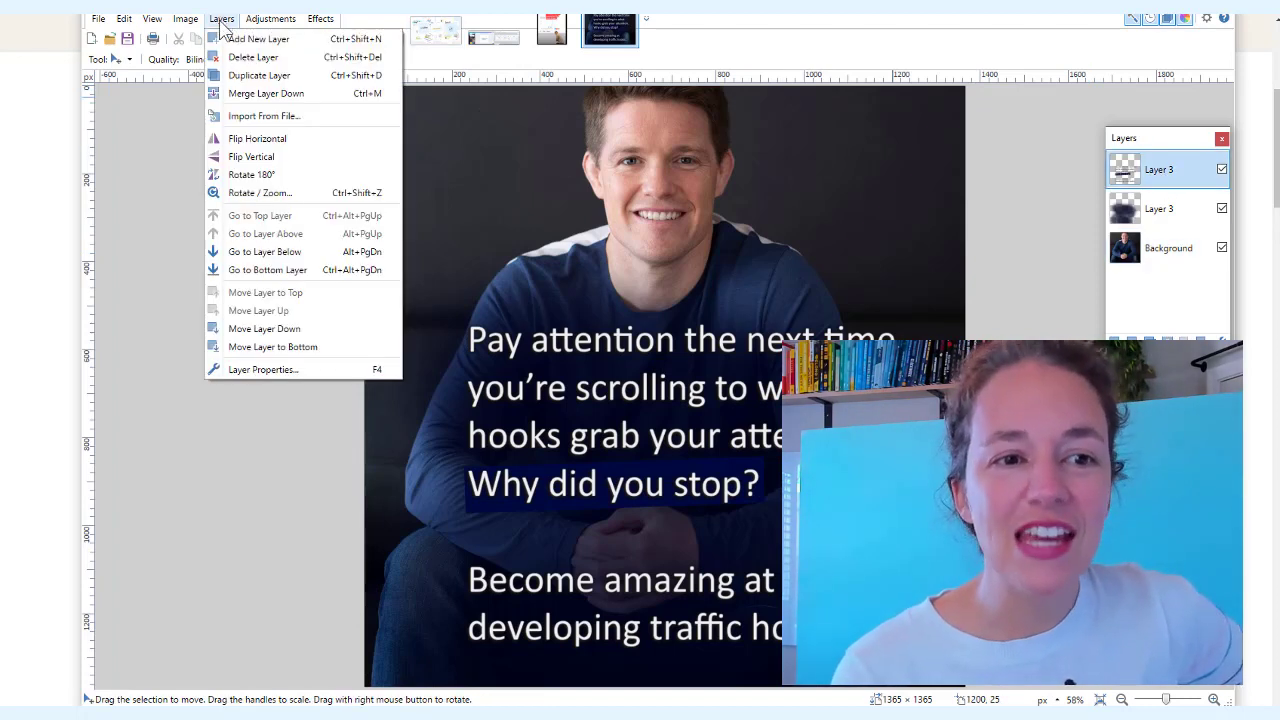
{"action": "left_click", "coordinate": [228, 100]}
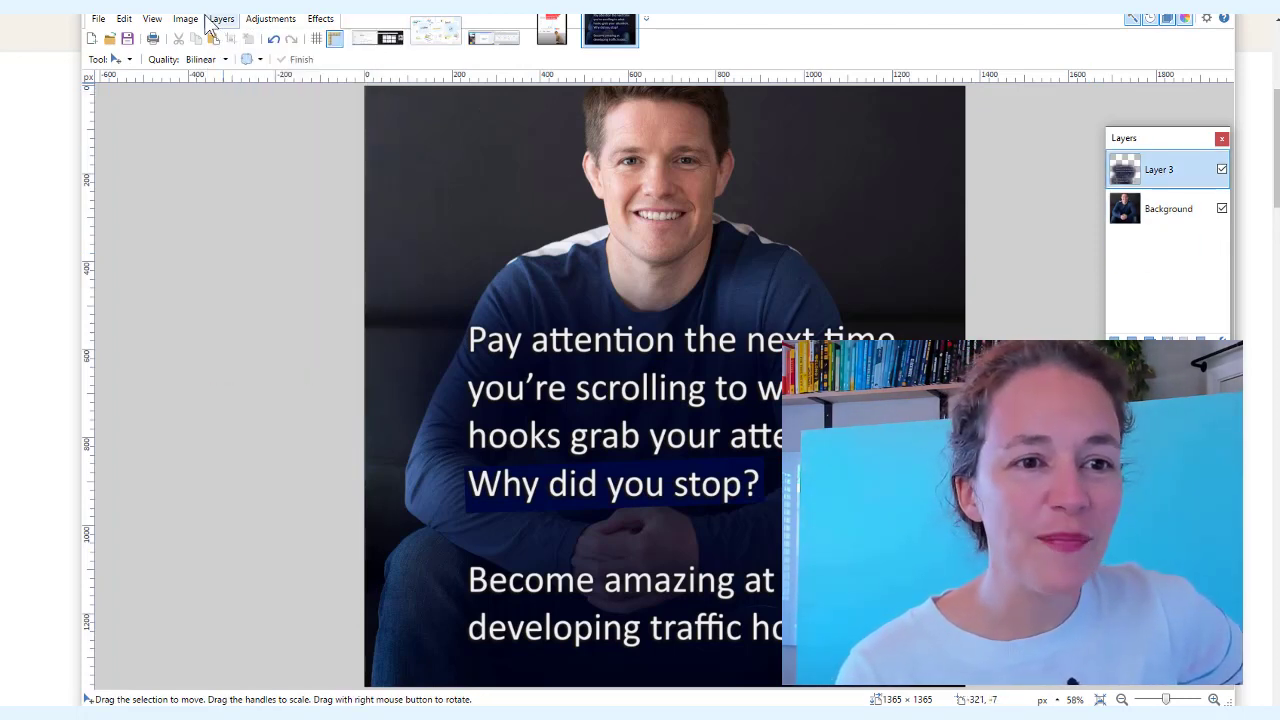
{"action": "left_click", "coordinate": [210, 18]}
{"action": "left_click", "coordinate": [230, 96]}
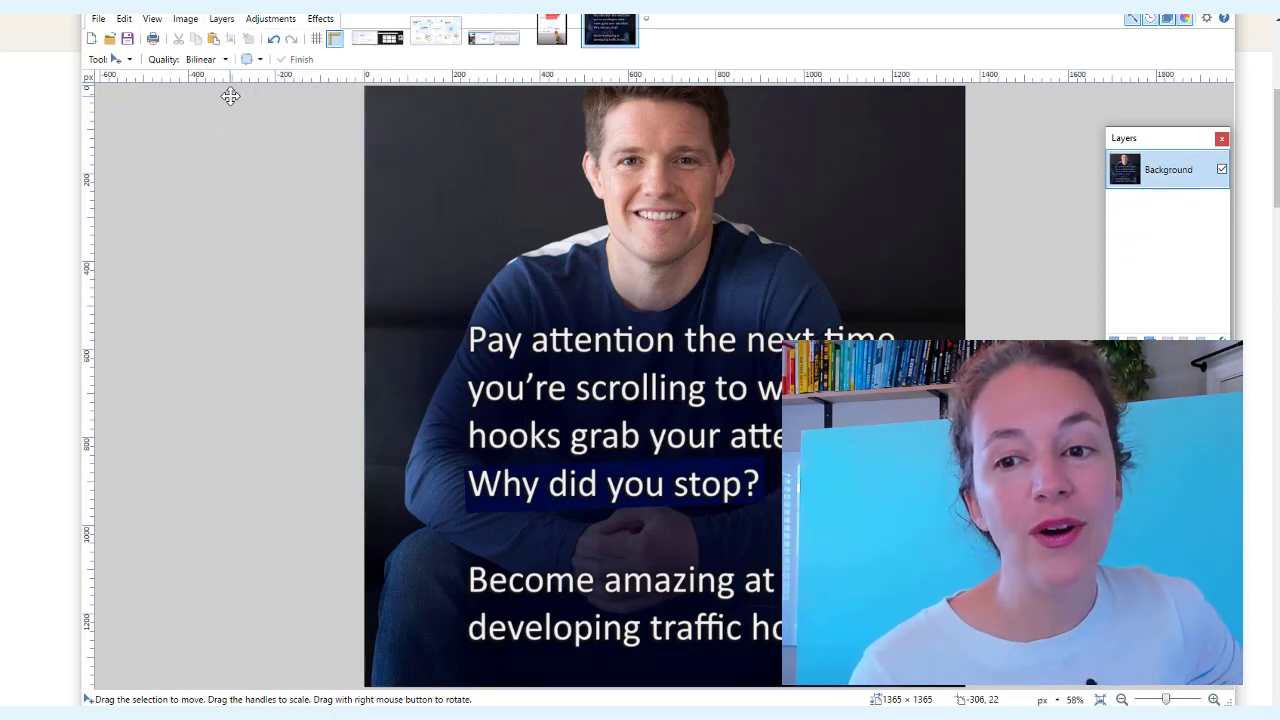
{"action": "key", "text": "ctrl+a"}
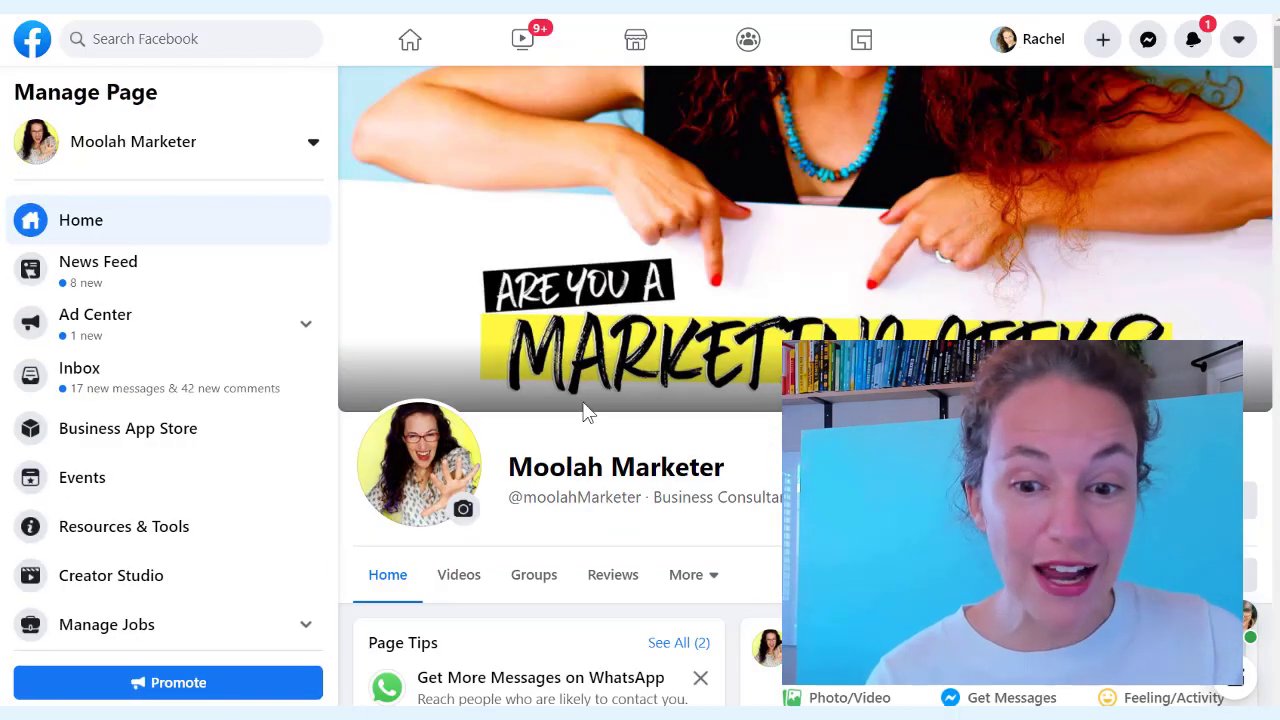
Start a new Moolah Marketer page post and paste the quote image into it
{"action": "scroll", "coordinate": [588, 413], "scroll_direction": "down", "scroll_amount": 3}
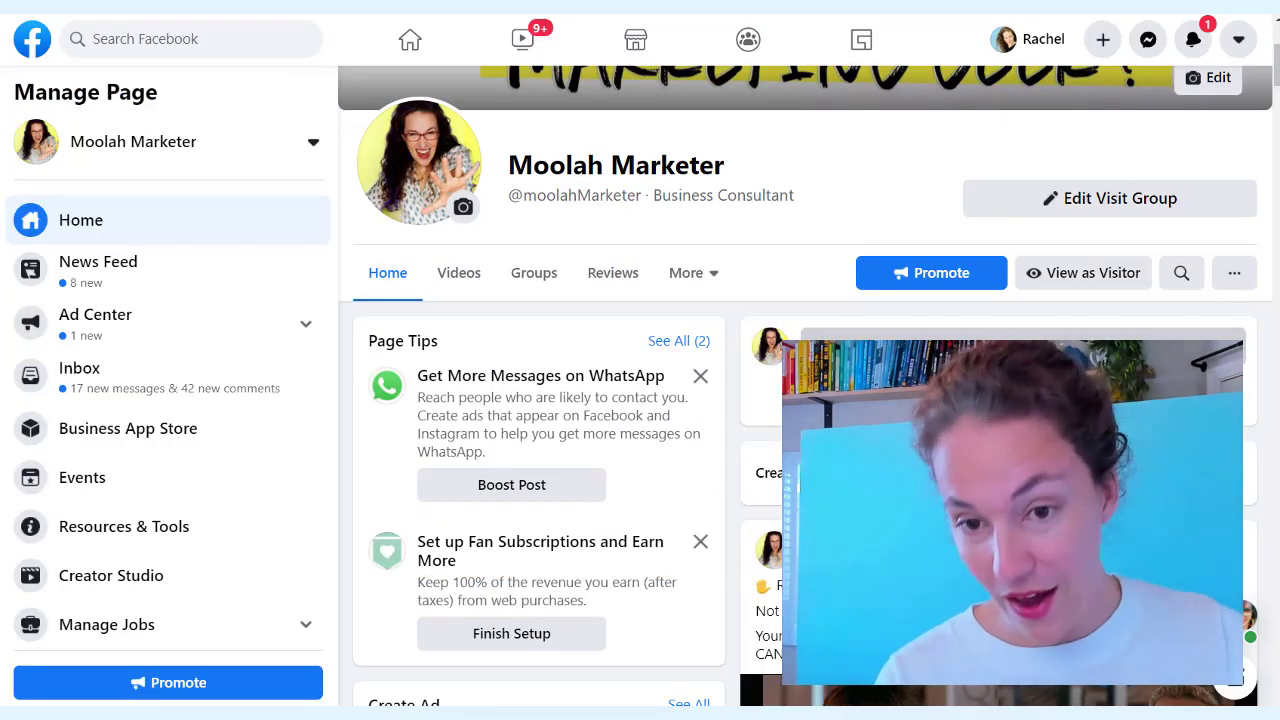
{"action": "left_click", "coordinate": [950, 350]}
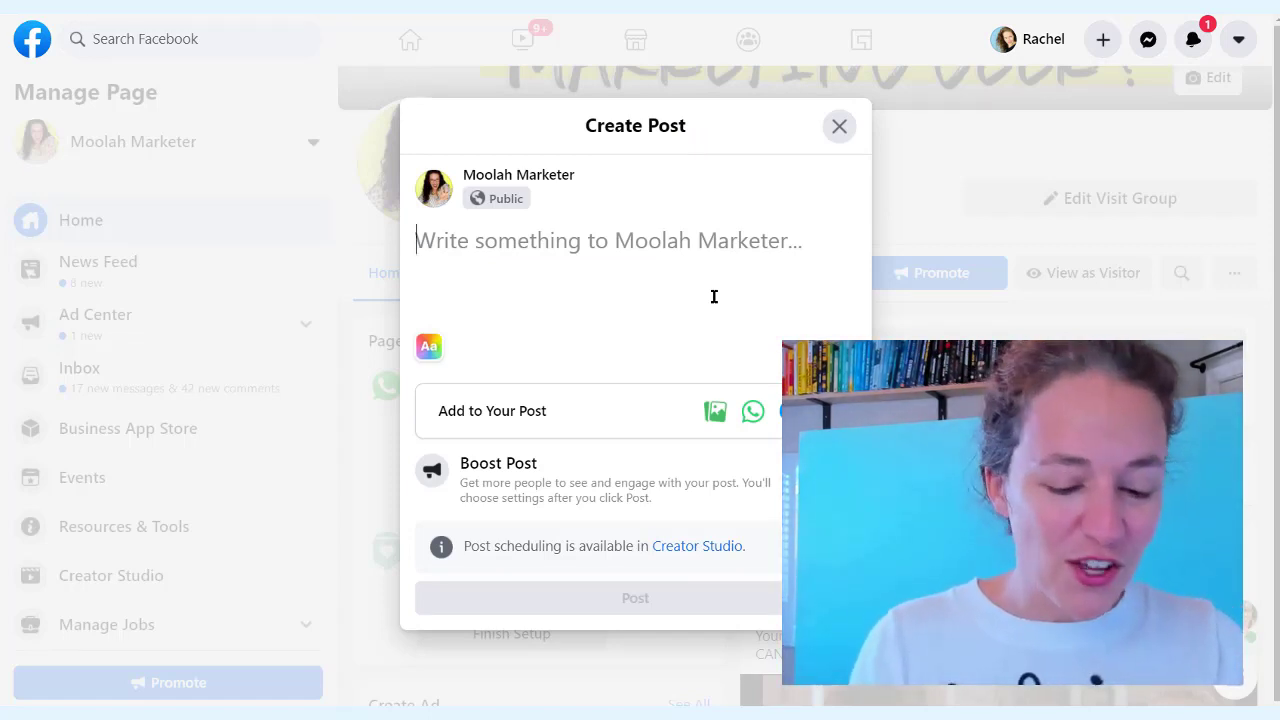
{"action": "key", "text": "ctrl+v"}
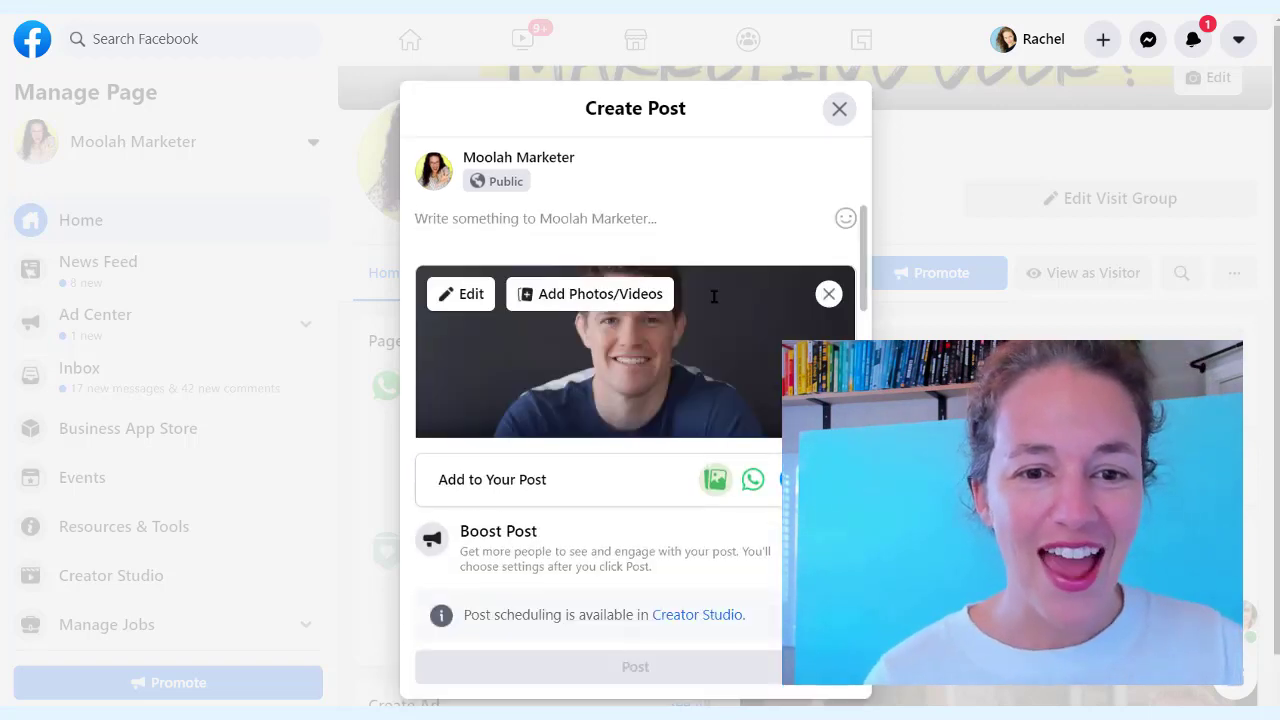
Copy the selected Goodreads quote and paste it into the post's text area
{"action": "scroll", "coordinate": [696, 264], "scroll_direction": "down", "scroll_amount": 1}
{"action": "scroll", "coordinate": [696, 264], "scroll_direction": "up", "scroll_amount": 2}
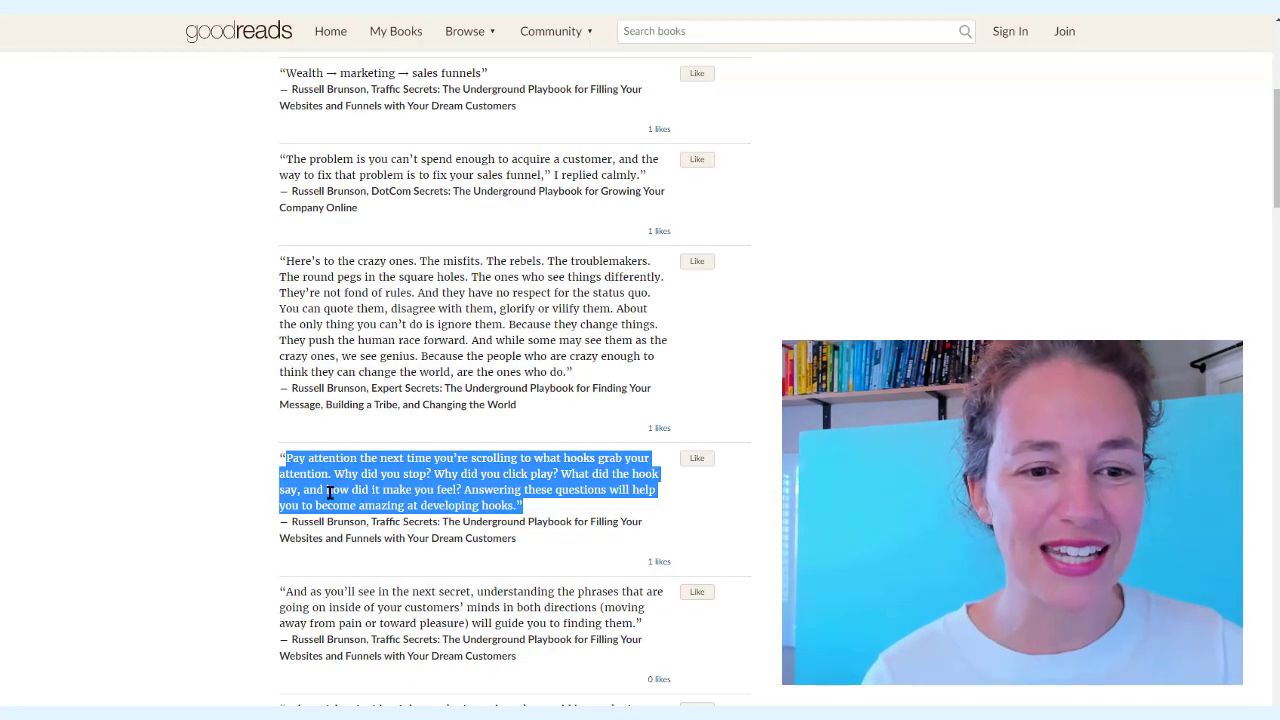
{"action": "right_click", "coordinate": [329, 492]}
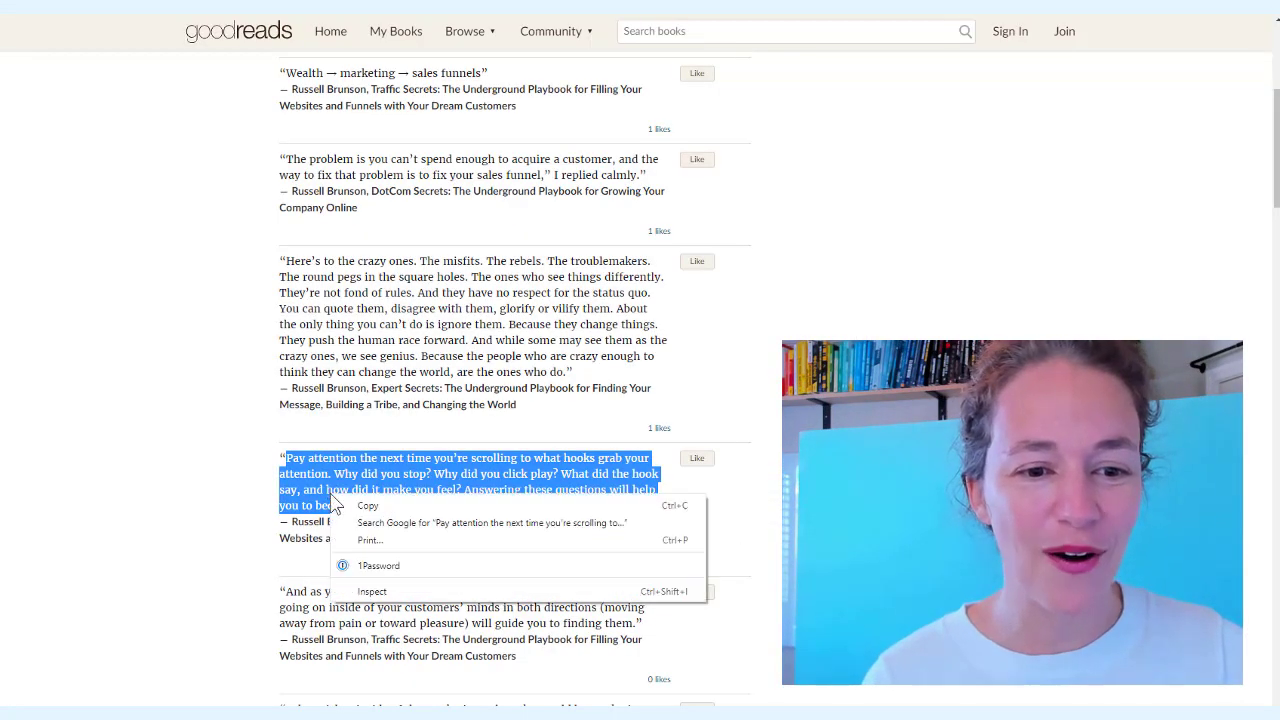
{"action": "left_click", "coordinate": [330, 503]}
{"action": "key", "text": "alt+Tab"}
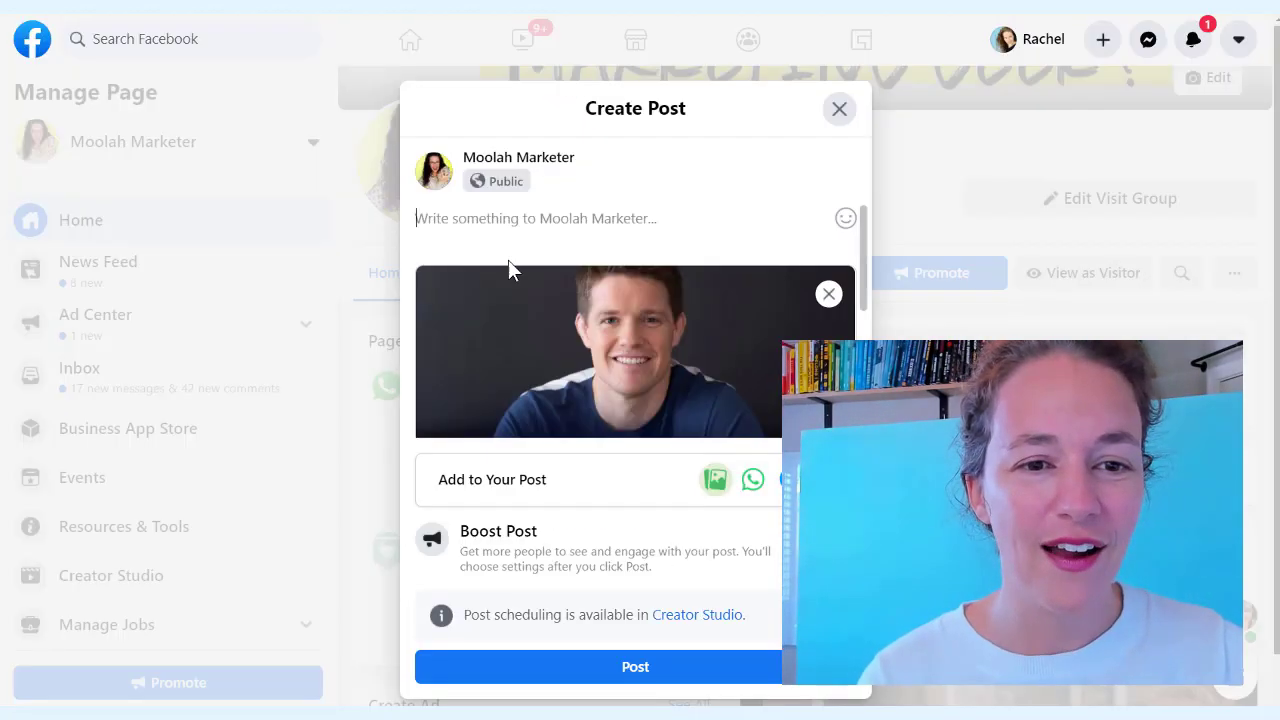
{"action": "key", "text": "ctrl+v"}
{"action": "left_click", "coordinate": [527, 234]}
{"action": "key", "text": "Return"}
{"action": "key", "text": "Return"}
Break the quote so each question sits on its own line, with a blank line after
{"action": "left_click", "coordinate": [533, 272]}
{"action": "key", "text": "Return"}
{"action": "key", "text": "Return"}
{"action": "left_click", "coordinate": [563, 300]}
{"action": "key", "text": "Return"}
{"action": "key", "text": "Return"}
{"action": "left_click", "coordinate": [751, 338]}
{"action": "key", "text": "Return"}
{"action": "key", "text": "Return"}
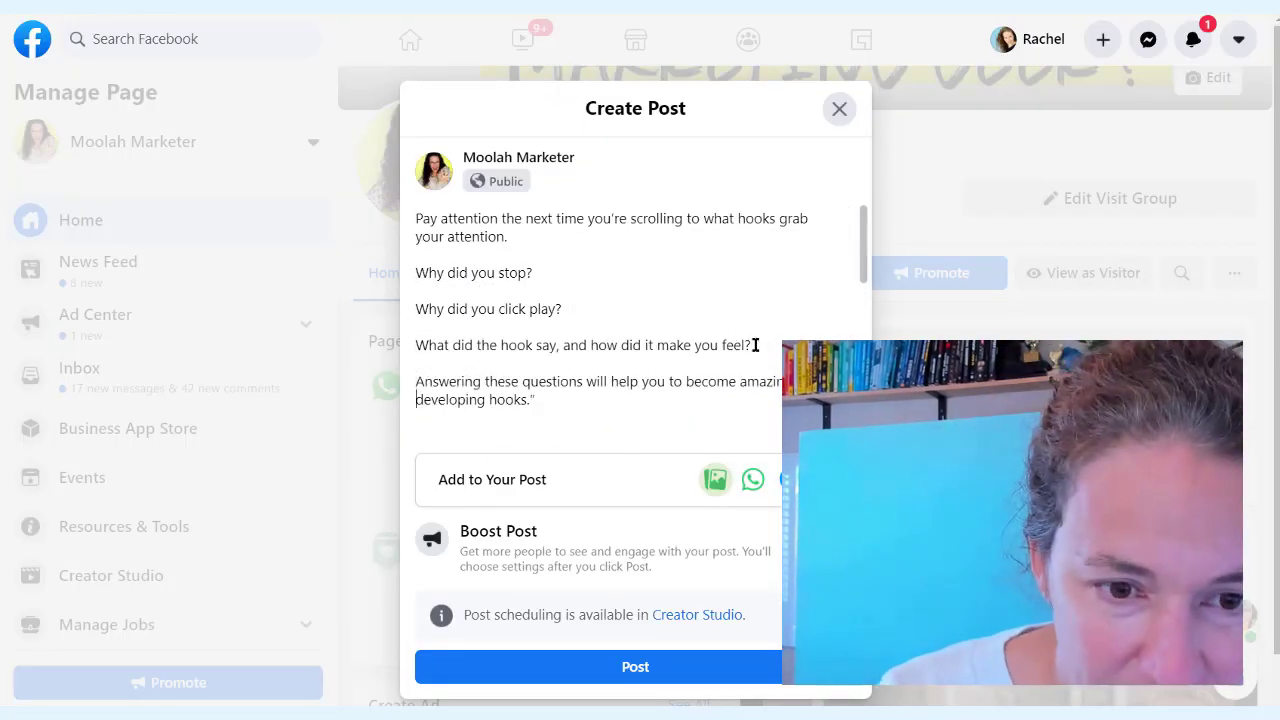
{"action": "key", "text": "ctrl+End"}
Add the caption 'LOVE this quote from the Traffic Secrets book!!' and 'Good Tuesday Reading!!'
{"action": "key", "text": "Return"}
{"action": "key", "text": "Return"}
{"action": "type", "text": "LOVE this quote from the Traffic Secrets book!!"}
{"action": "key", "text": "Return"}
{"action": "key", "text": "Return"}
{"action": "type", "text": "Good Tuesday Reading!!"}
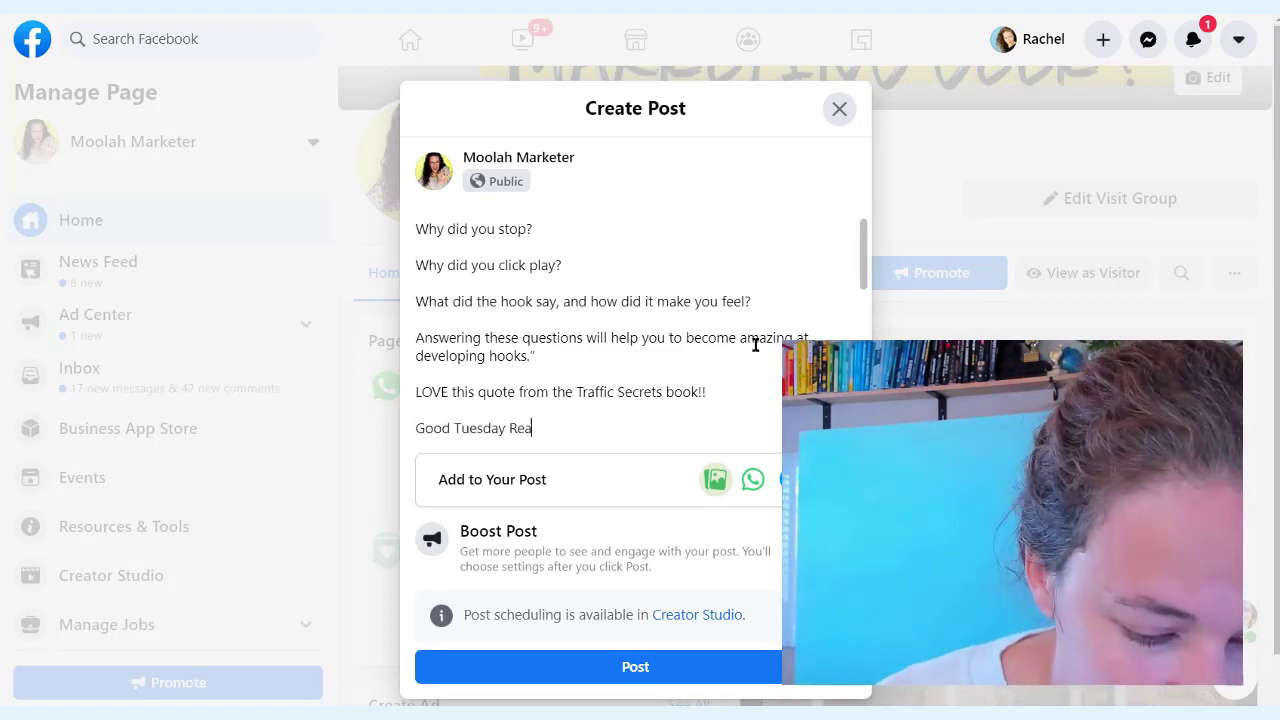
{"action": "key", "text": "Return"}
{"action": "key", "text": "Return"}
{"action": "type", "text": "w"}
{"action": "key", "text": "BackSpace"}
{"action": "key", "text": "BackSpace"}
{"action": "key", "text": "BackSpace"}
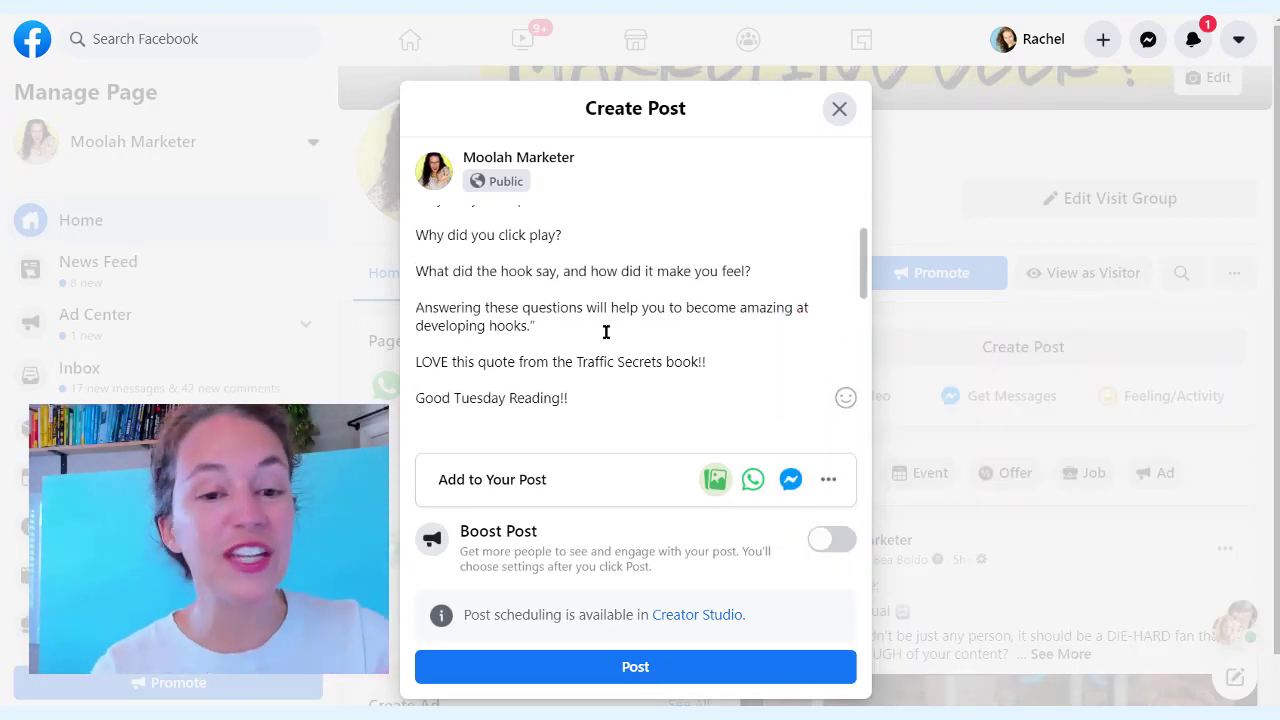
{"action": "scroll", "coordinate": [594, 298], "scroll_direction": "up", "scroll_amount": 2}
{"action": "scroll", "coordinate": [476, 270], "scroll_direction": "down", "scroll_amount": 6}
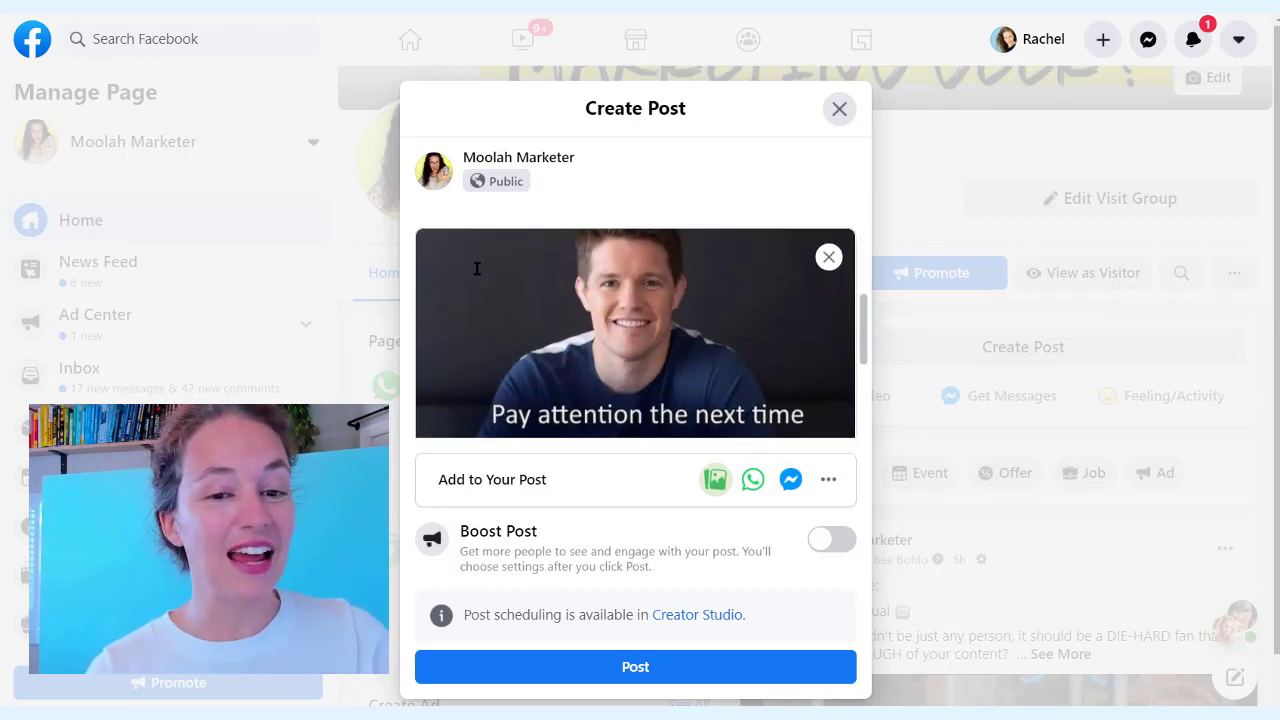
{"action": "scroll", "coordinate": [490, 320], "scroll_direction": "up", "scroll_amount": 5}
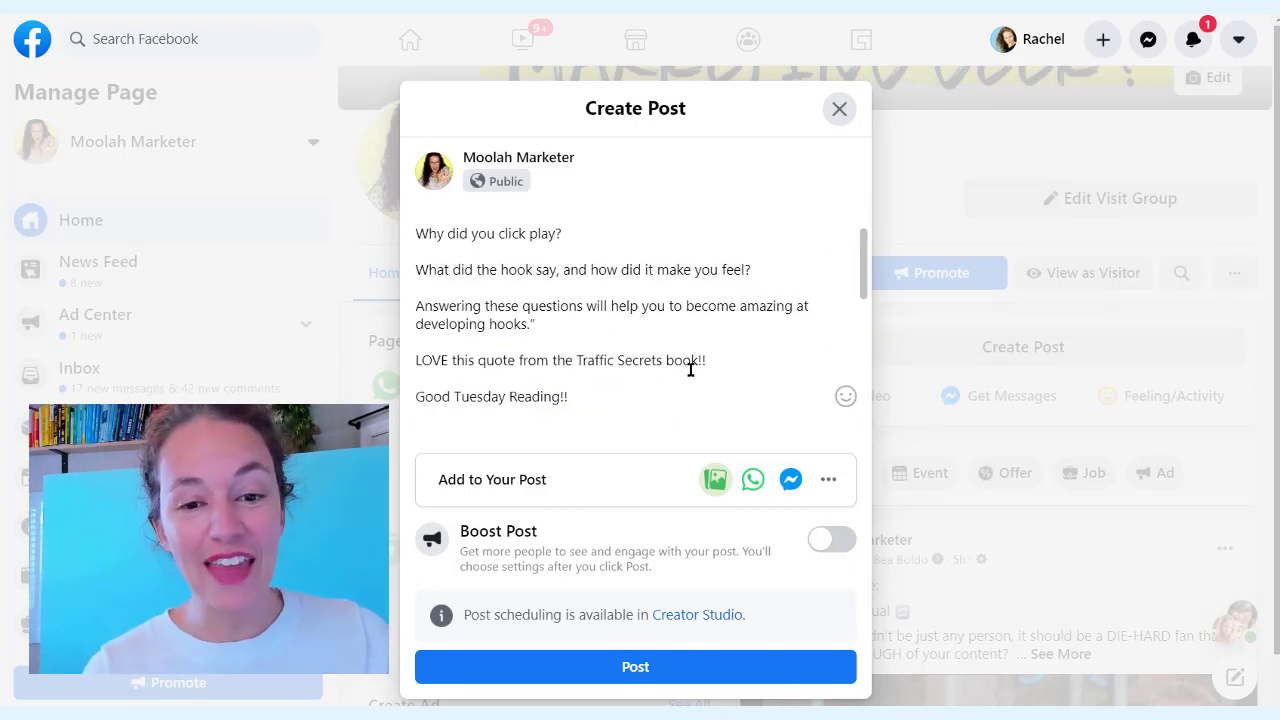
{"action": "left_click", "coordinate": [697, 362]}
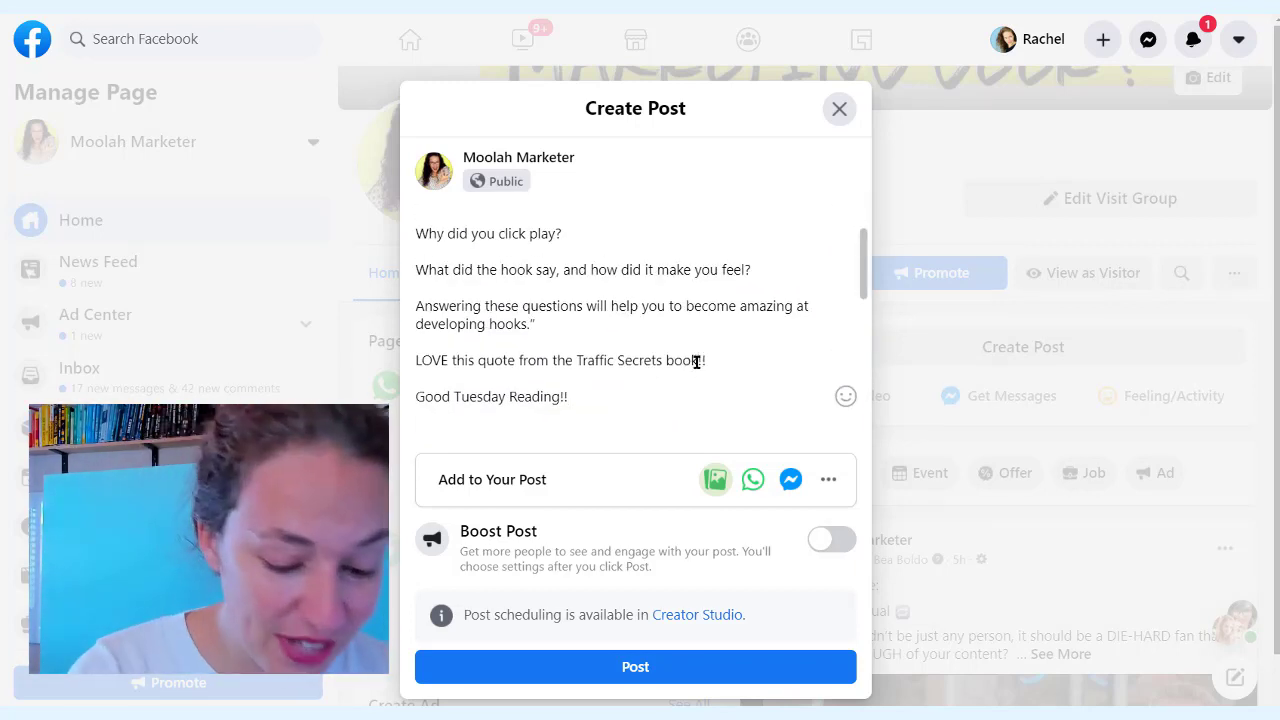
{"action": "type", "text": "and @Russell Brunson"}
{"action": "left_click", "coordinate": [610, 410]}
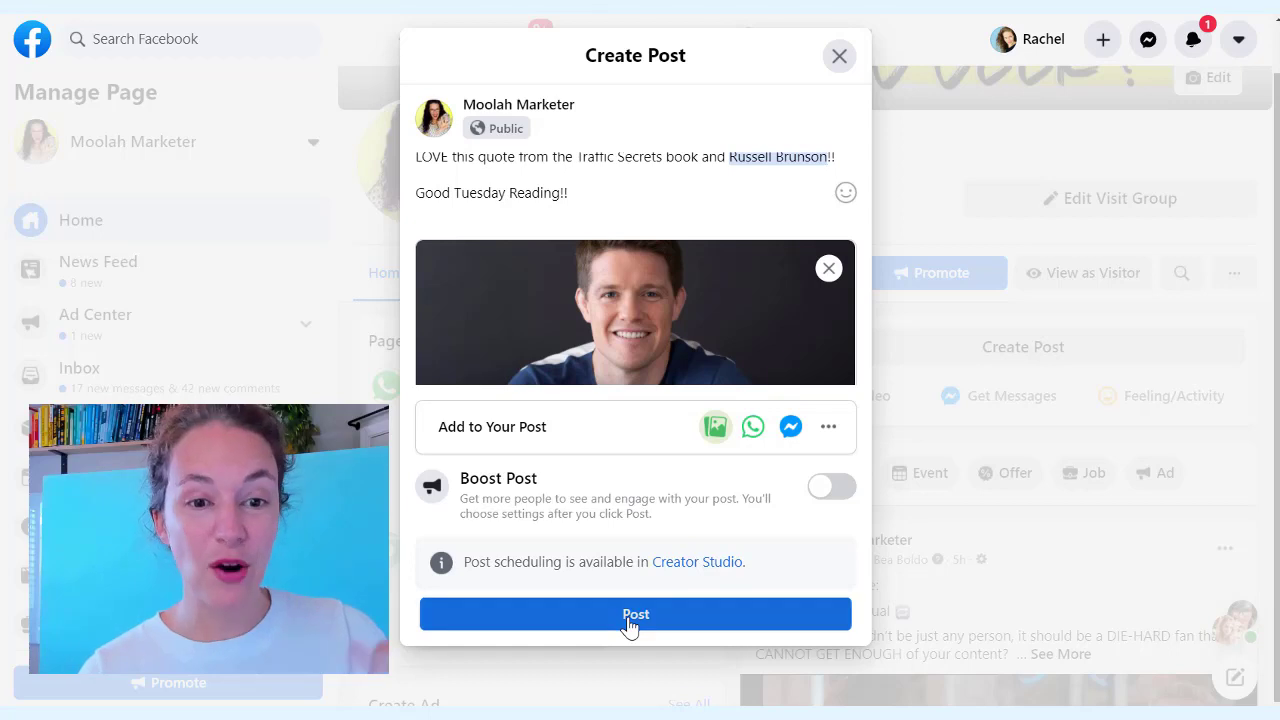
{"action": "left_click", "coordinate": [630, 614]}
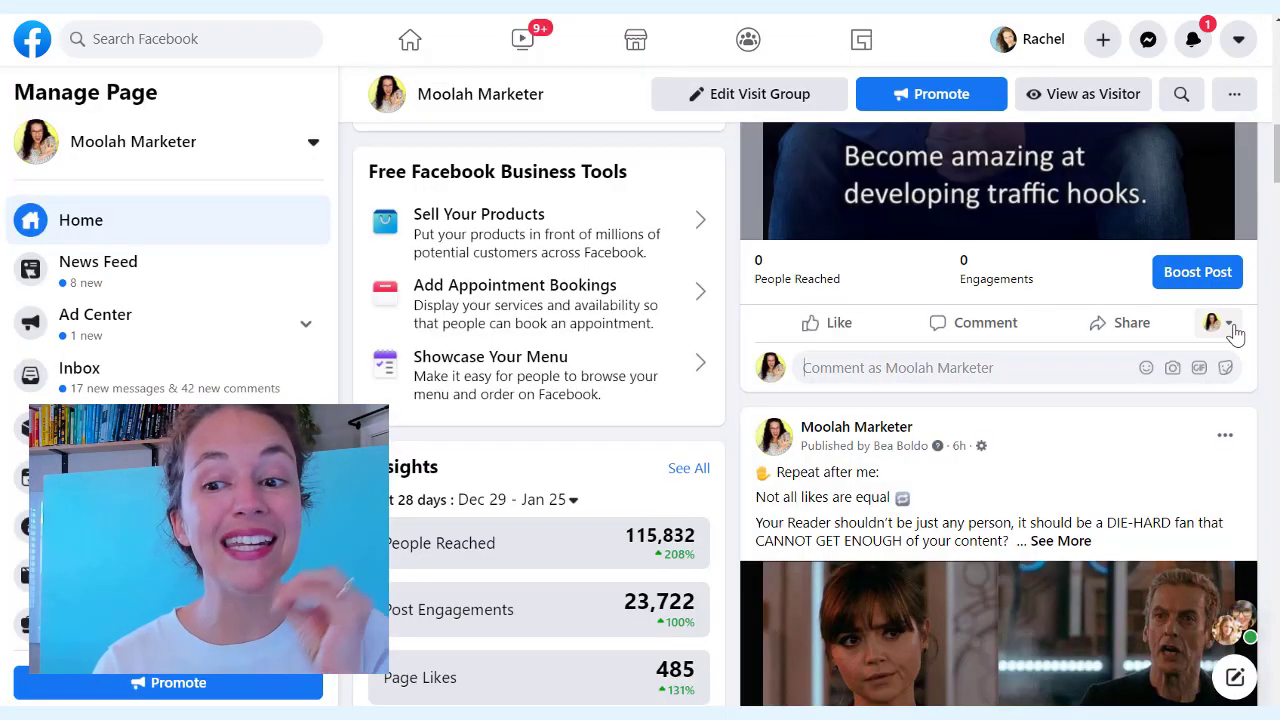
{"action": "left_click", "coordinate": [1218, 322]}
{"action": "left_click", "coordinate": [950, 458]}
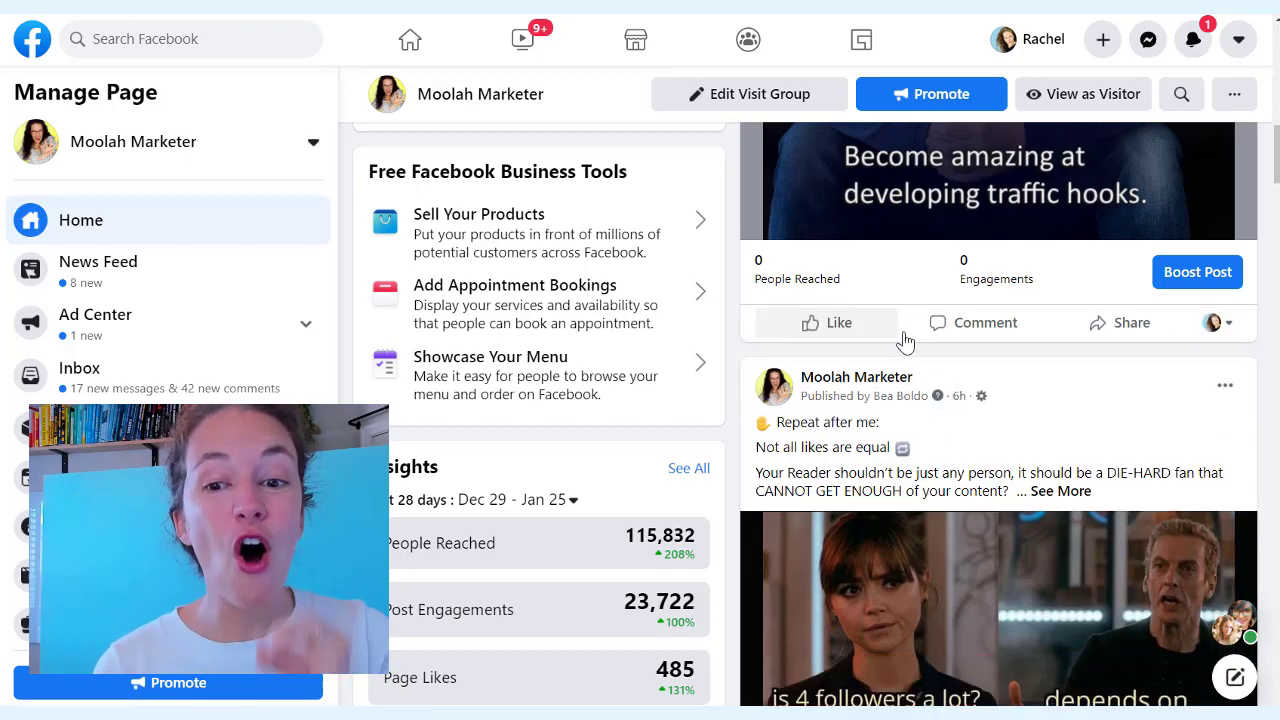
{"action": "left_click", "coordinate": [1012, 332]}
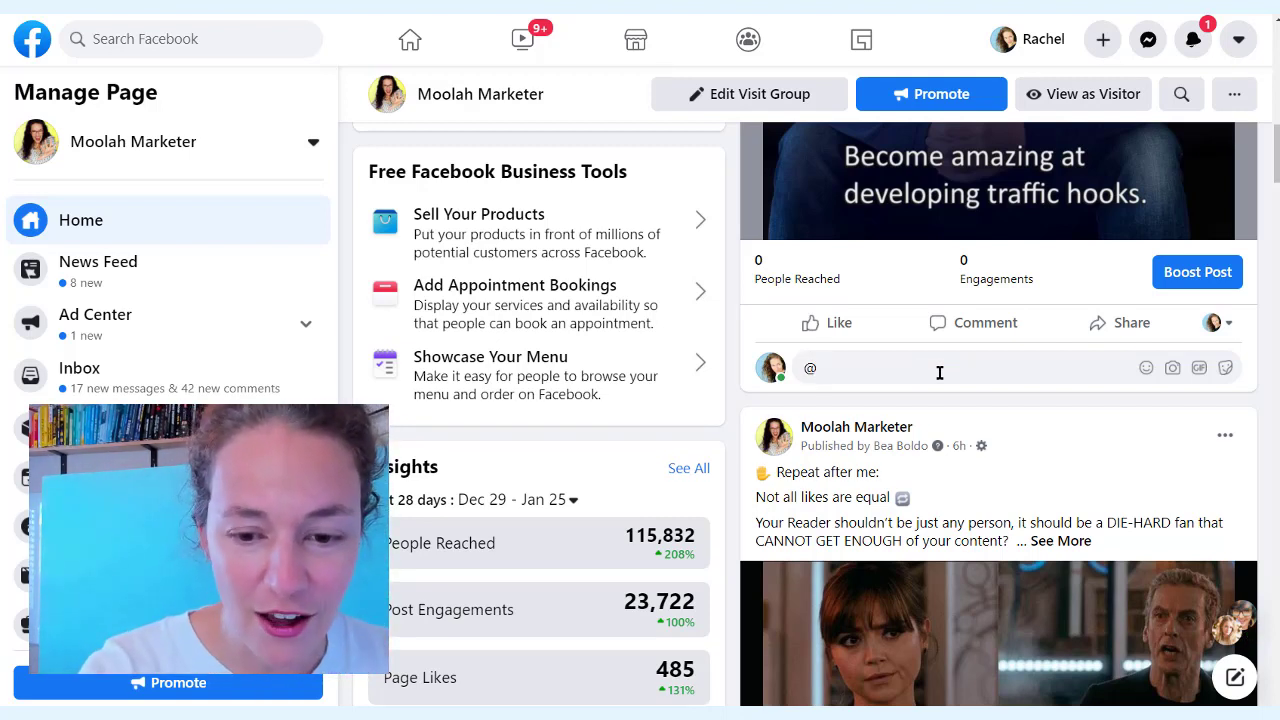
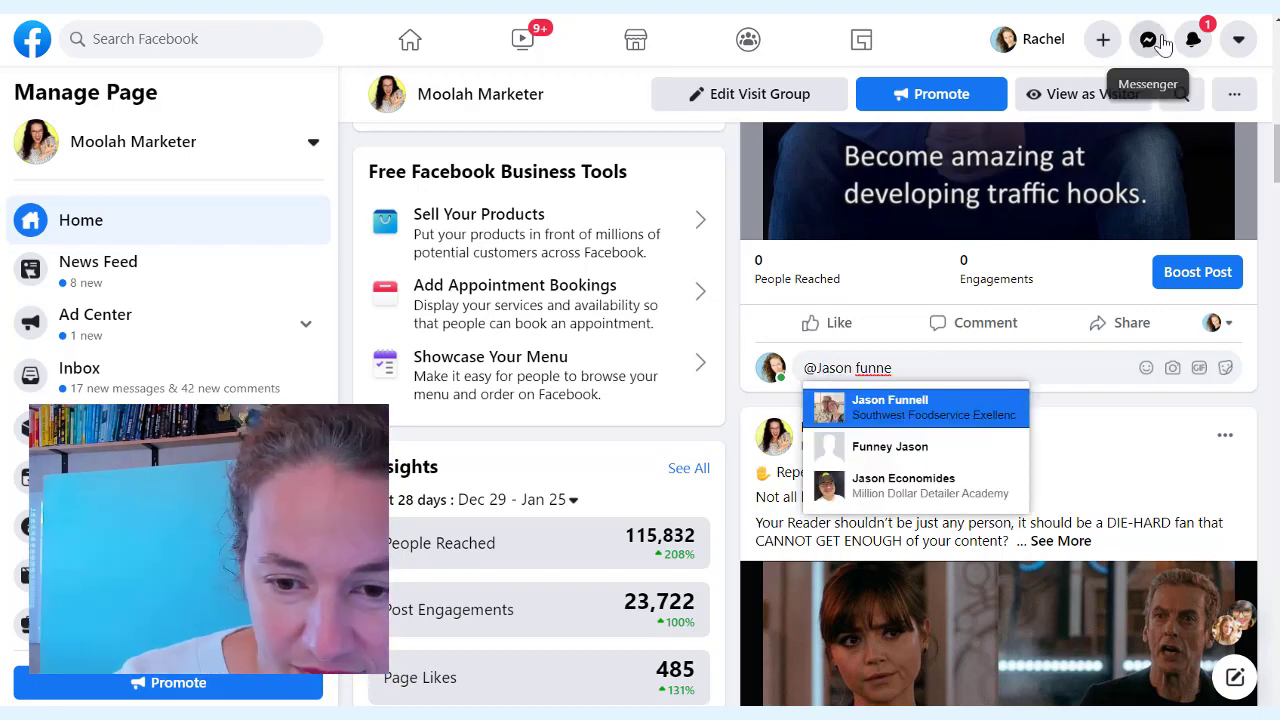
{"action": "key", "text": "Down"}
{"action": "key", "text": "Down"}
{"action": "key", "text": "Return"}
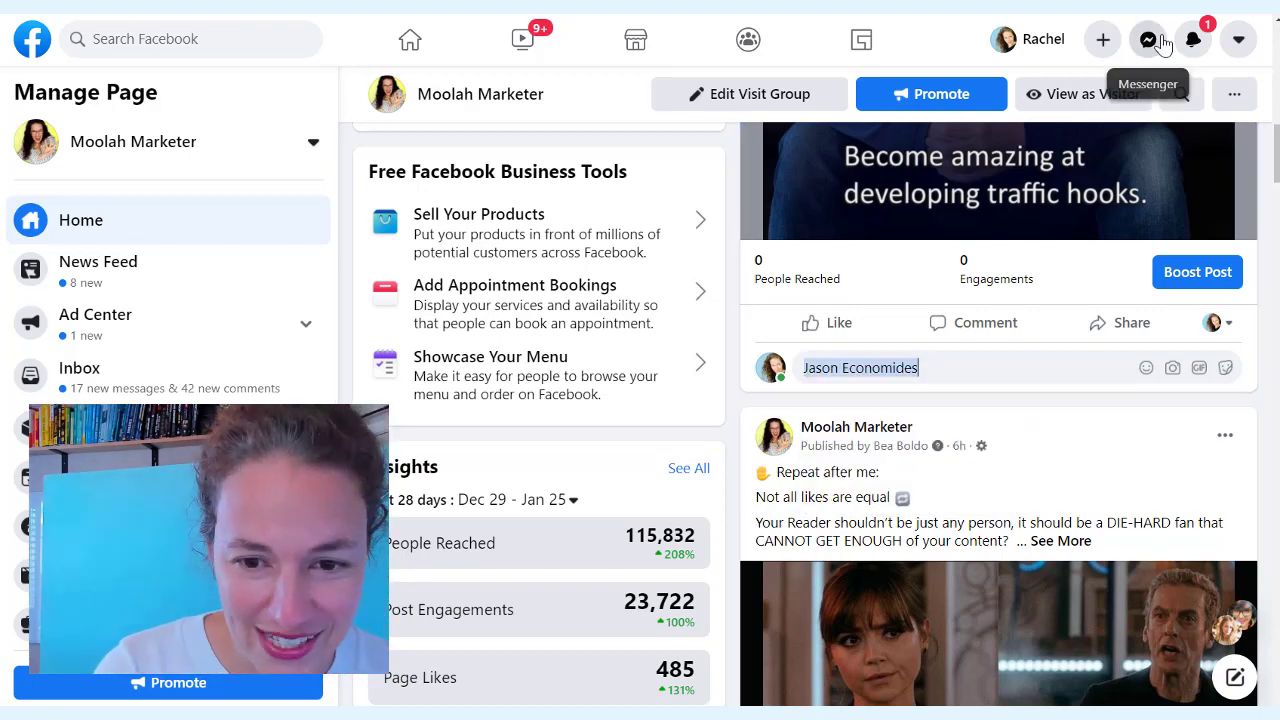
{"action": "type", "text": "- I just LOVE this quote!!"}
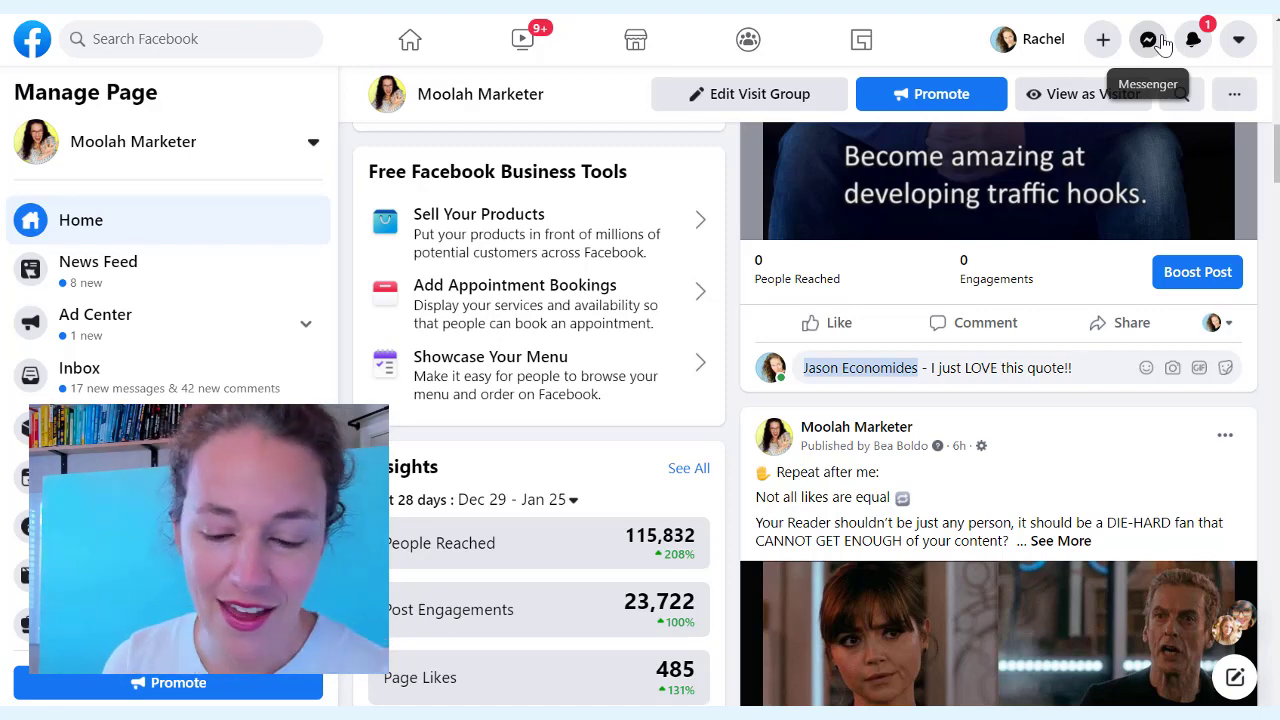
{"action": "key", "text": "Return"}
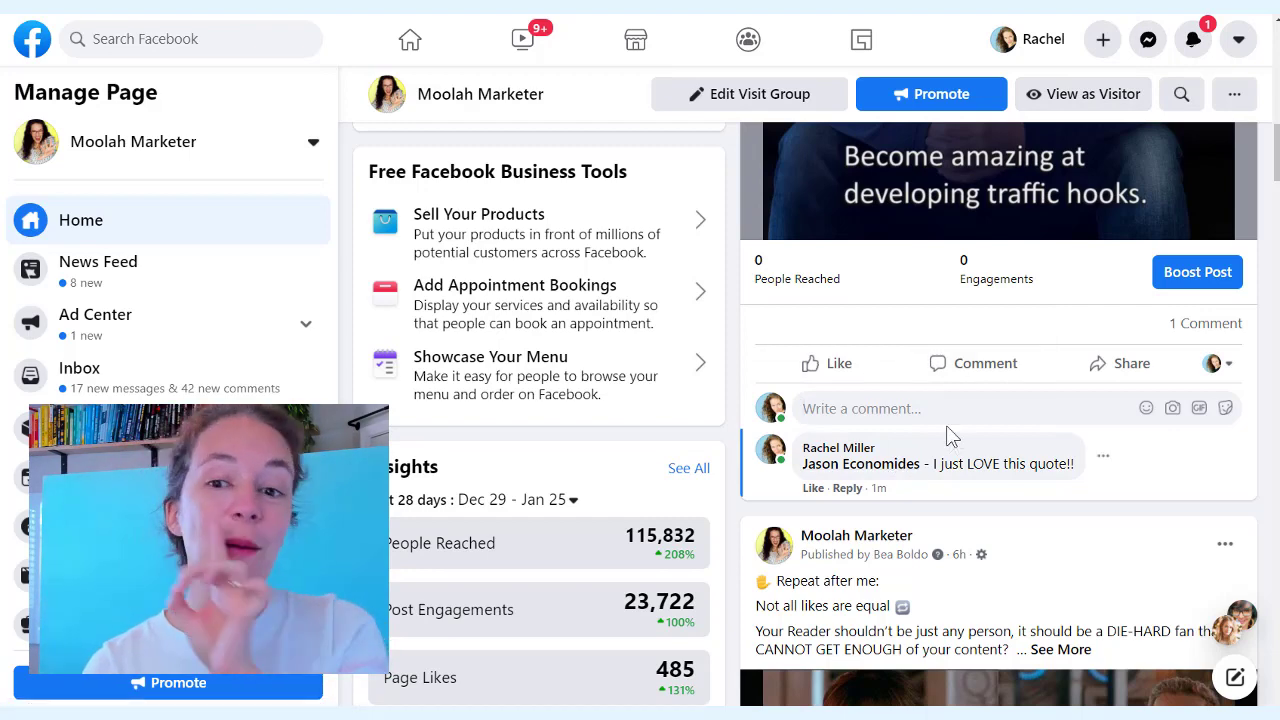
{"action": "scroll", "coordinate": [946, 425], "scroll_direction": "up", "scroll_amount": 5}
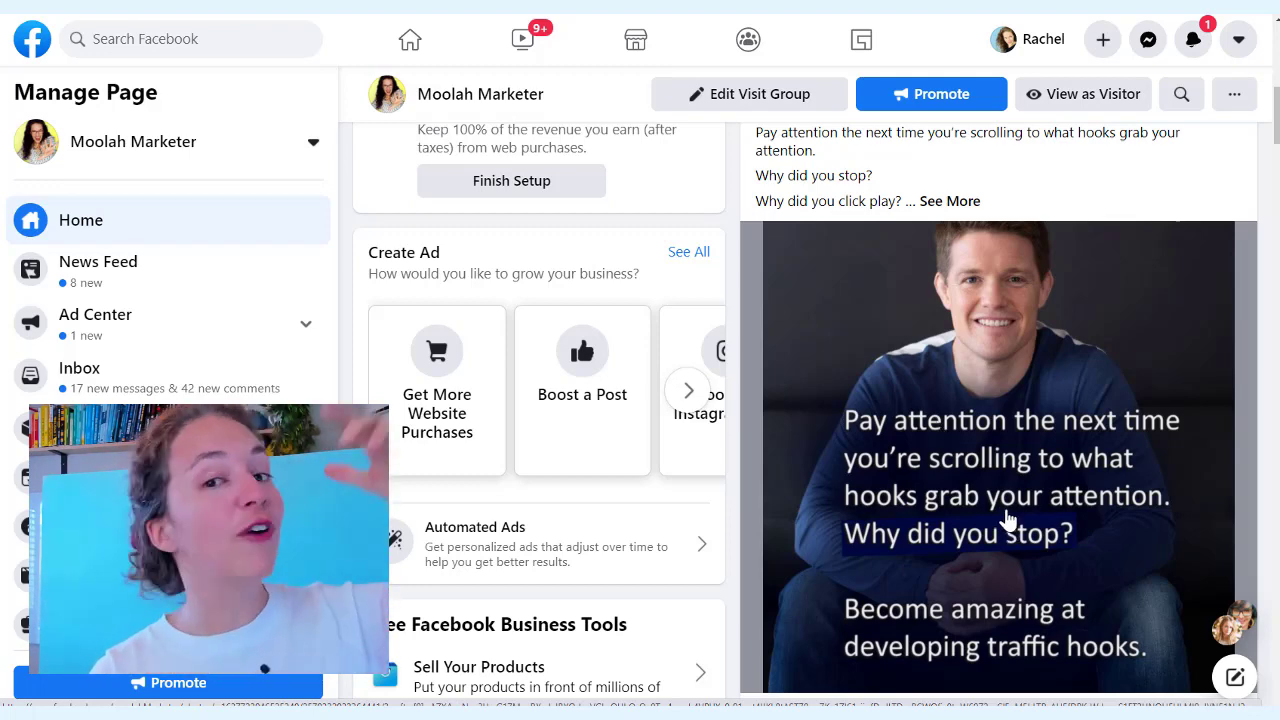
Expand the quote post's full caption and open its image in the photo viewer
{"action": "left_click", "coordinate": [948, 201]}
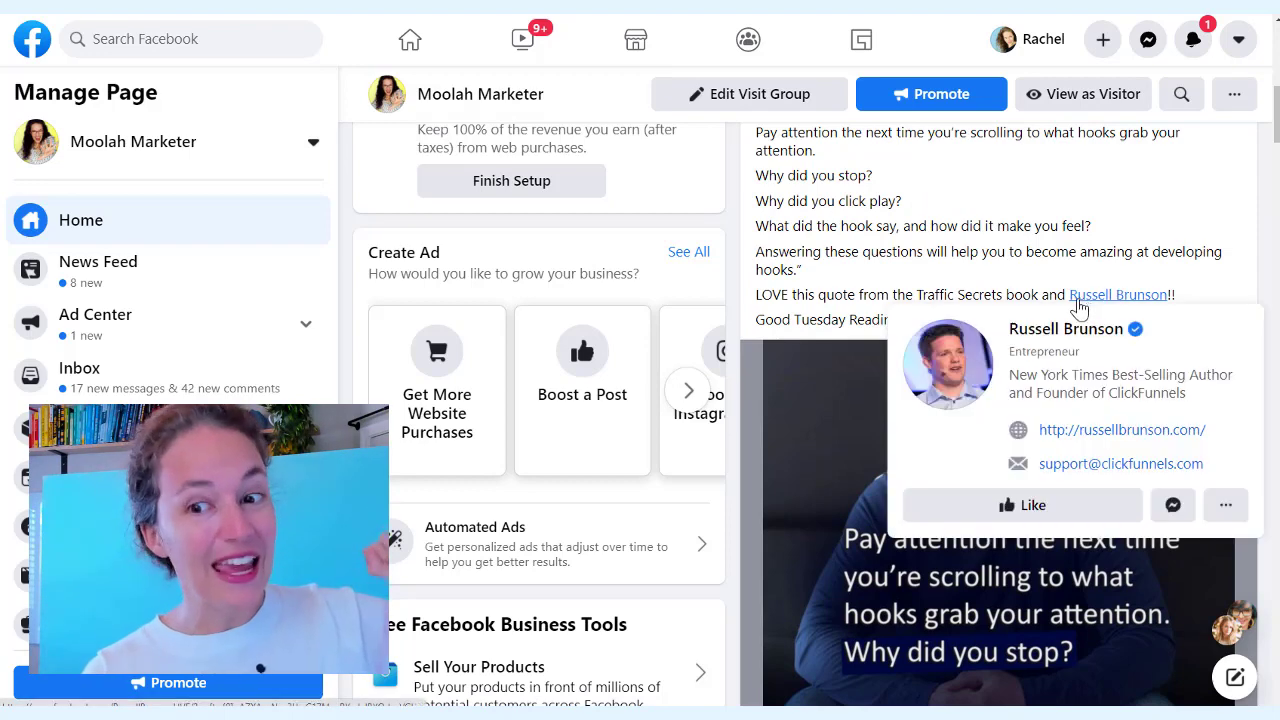
{"action": "scroll", "coordinate": [902, 475], "scroll_direction": "down", "scroll_amount": 1}
{"action": "scroll", "coordinate": [902, 475], "scroll_direction": "down", "scroll_amount": 5}
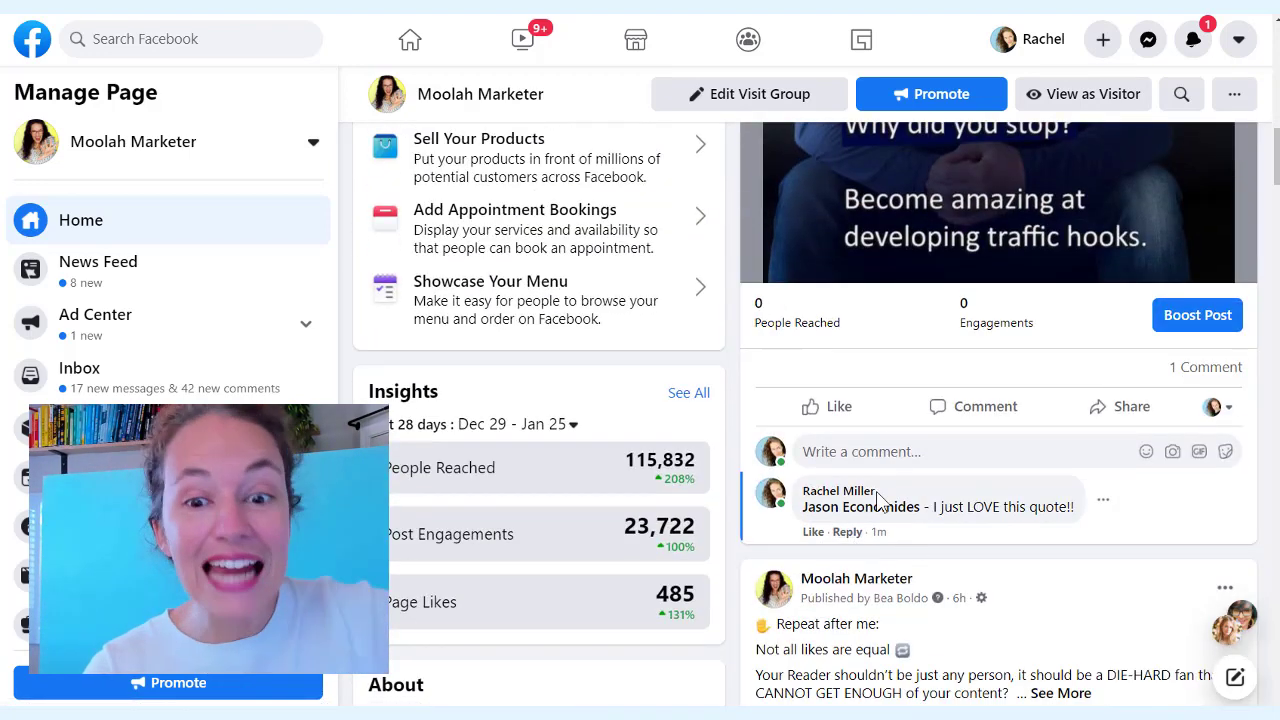
{"action": "scroll", "coordinate": [902, 522], "scroll_direction": "up", "scroll_amount": 5}
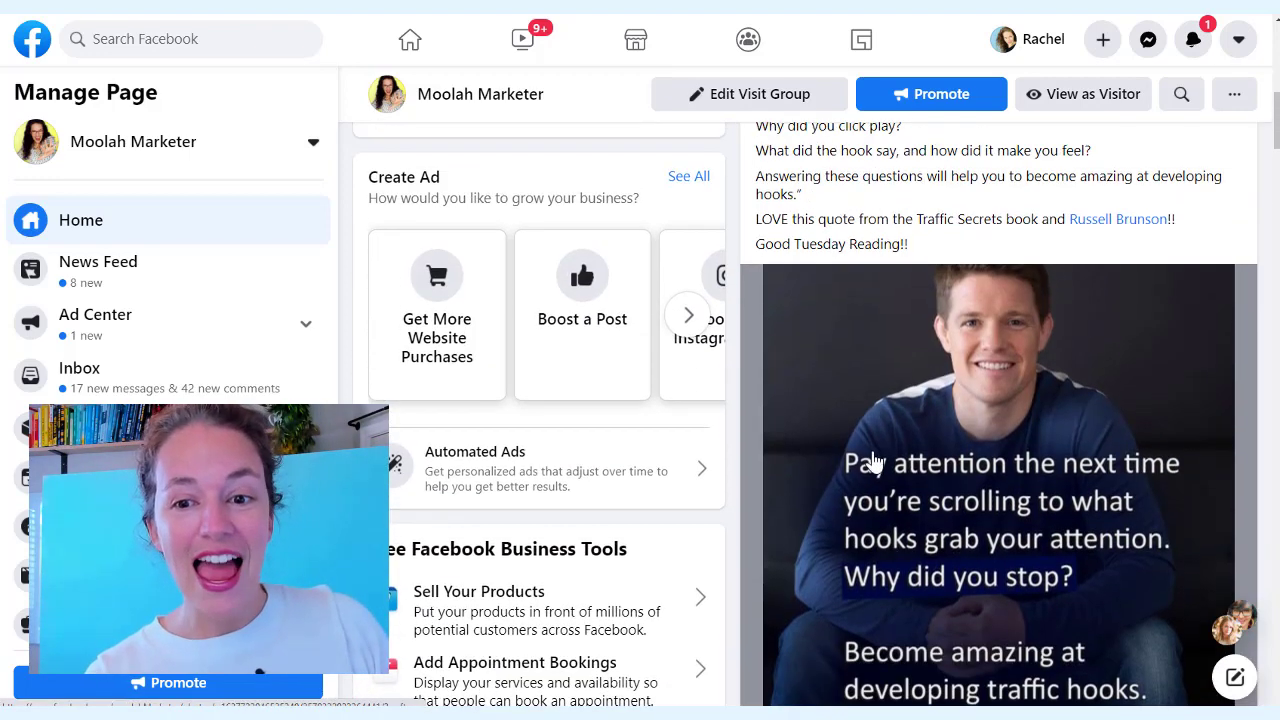
{"action": "right_click", "coordinate": [865, 472]}
{"action": "left_click", "coordinate": [865, 472]}
{"action": "left_click", "coordinate": [865, 472]}
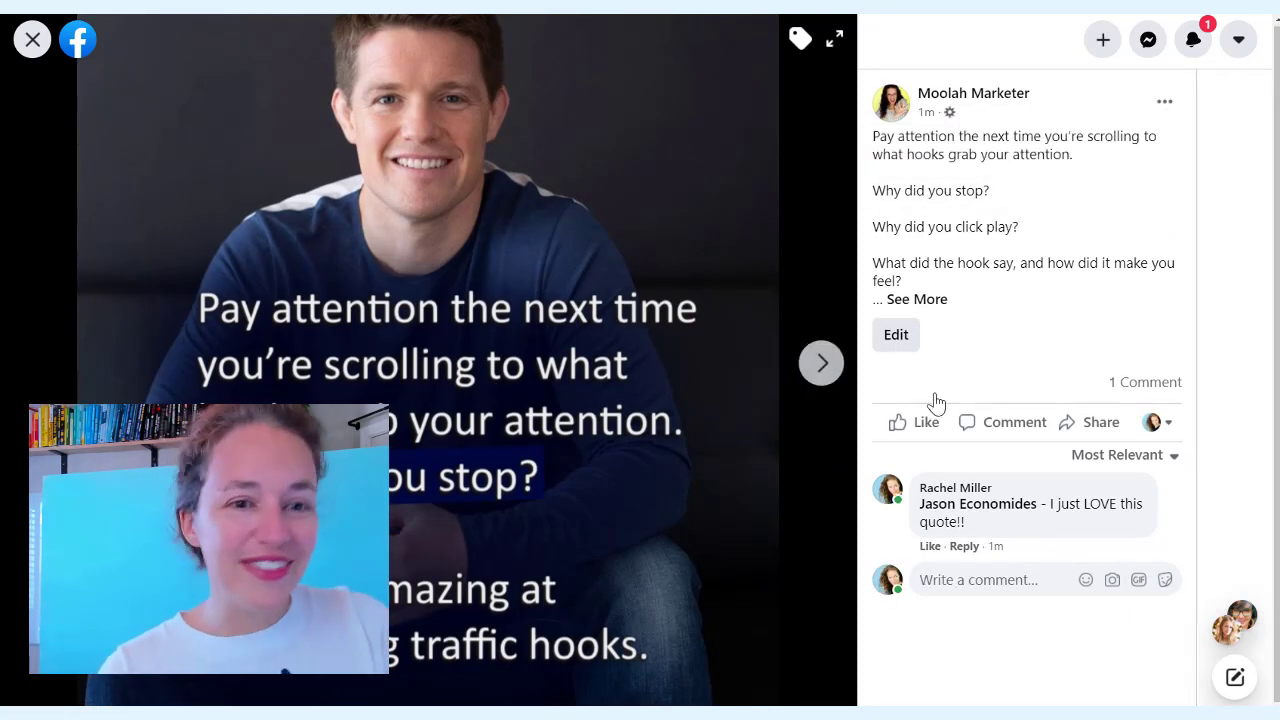
Share the quote post to the Moolah's Funnel Crew group, then close the dialog and expand the caption
{"action": "left_click", "coordinate": [1096, 432]}
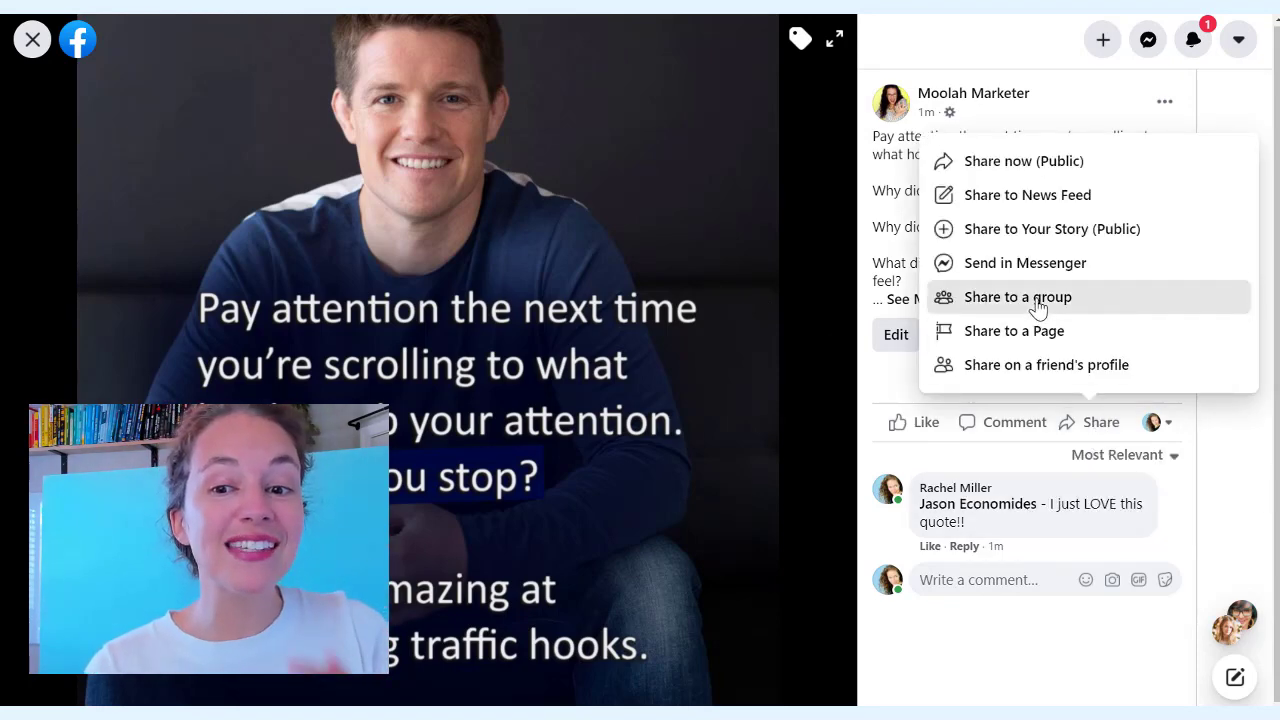
{"action": "left_click", "coordinate": [1038, 300]}
{"action": "scroll", "coordinate": [597, 354], "scroll_direction": "down", "scroll_amount": 2}
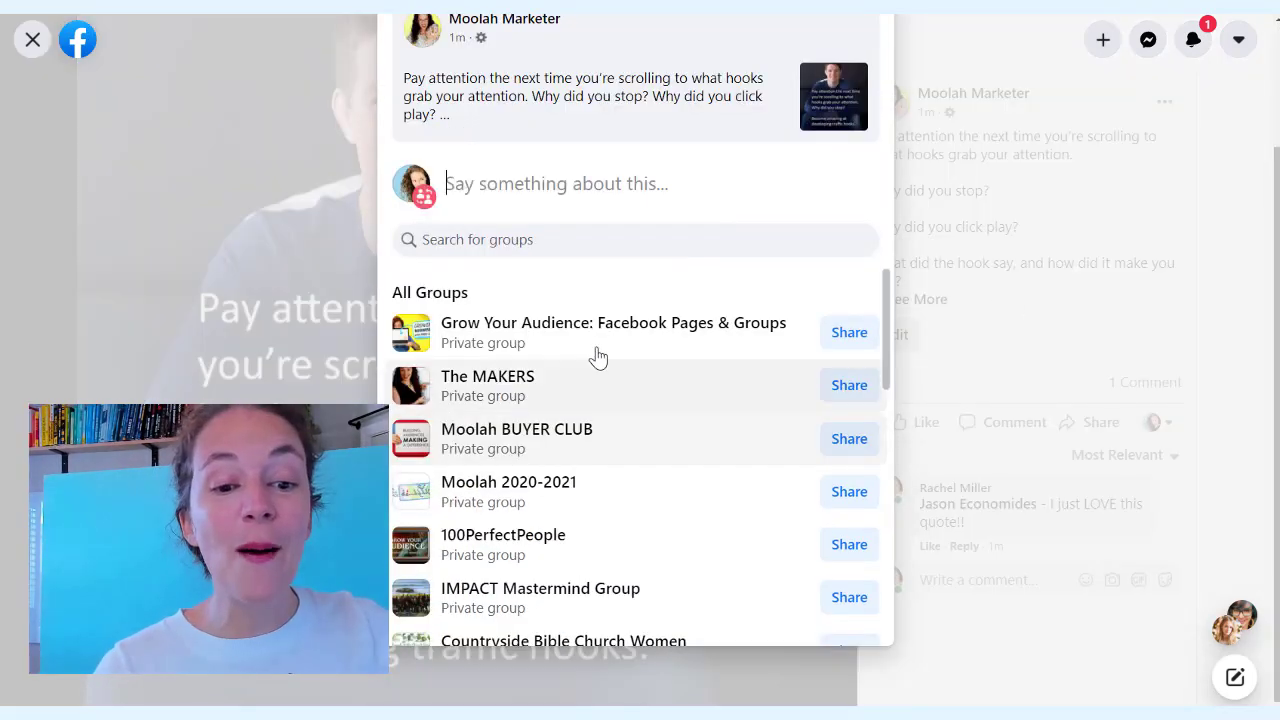
{"action": "left_click", "coordinate": [578, 228]}
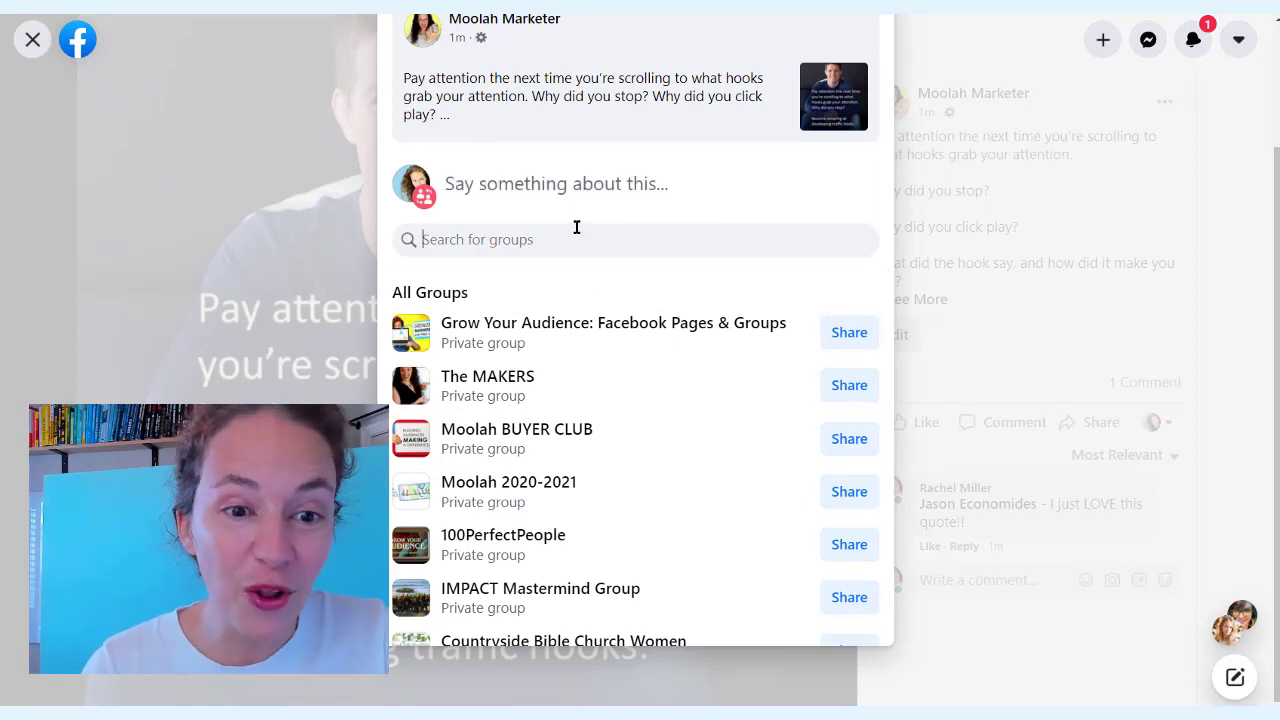
{"action": "type", "text": "mool"}
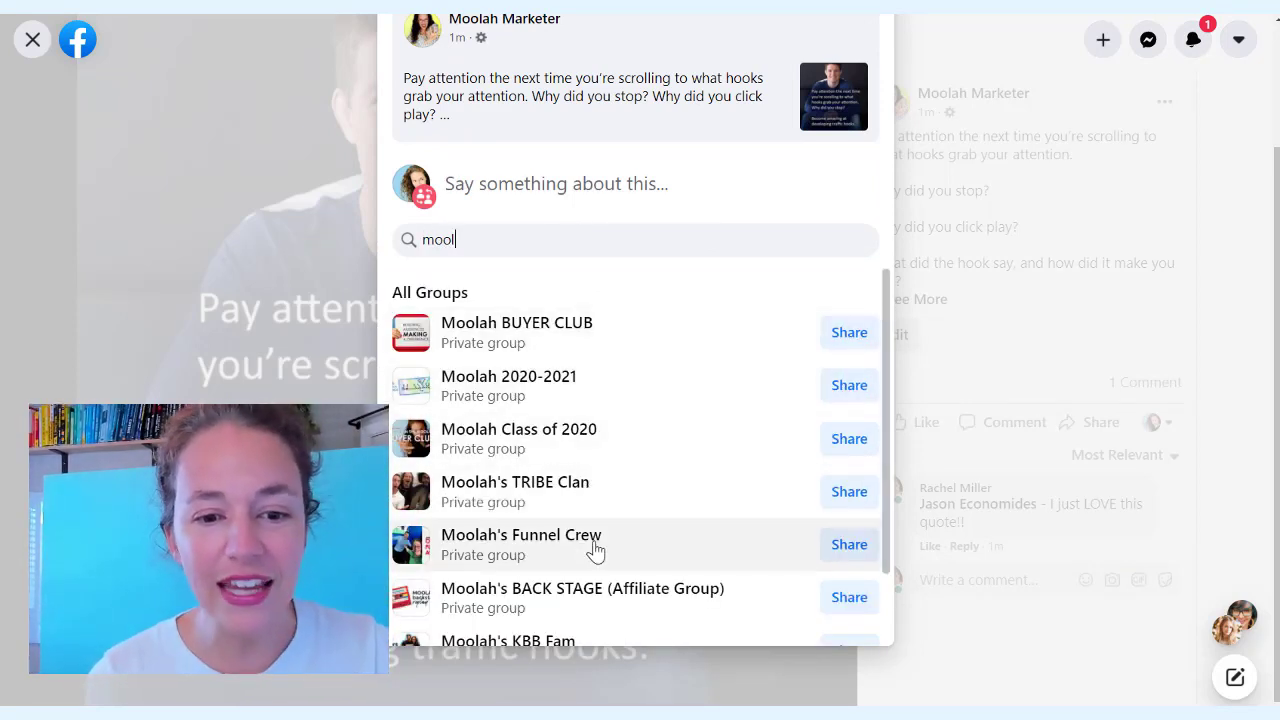
{"action": "left_click", "coordinate": [848, 546]}
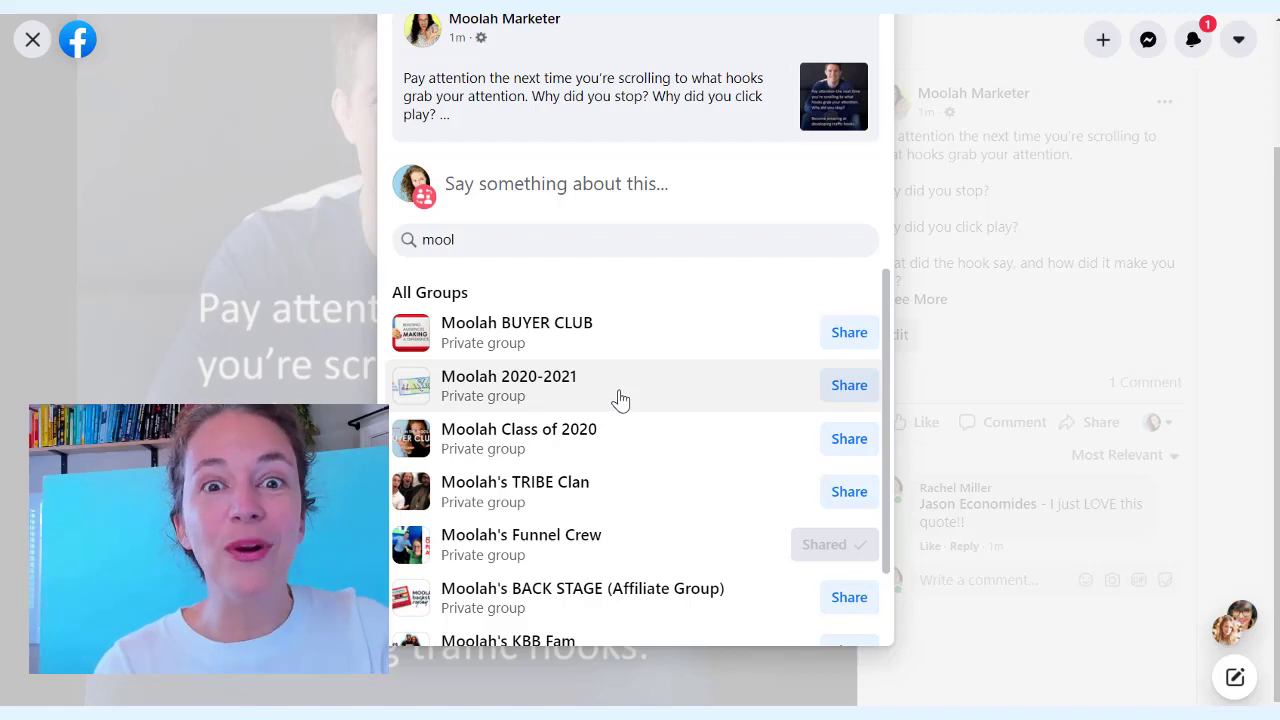
{"action": "left_click", "coordinate": [1040, 440]}
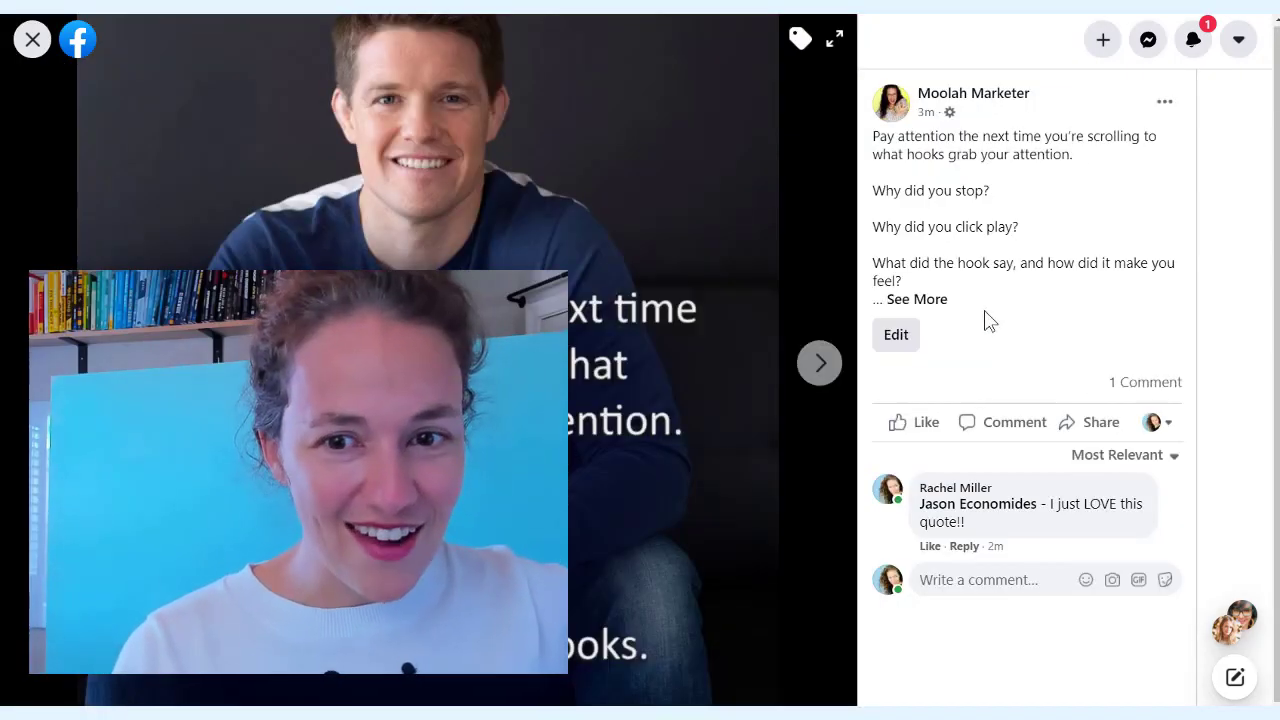
{"action": "left_click", "coordinate": [935, 299]}
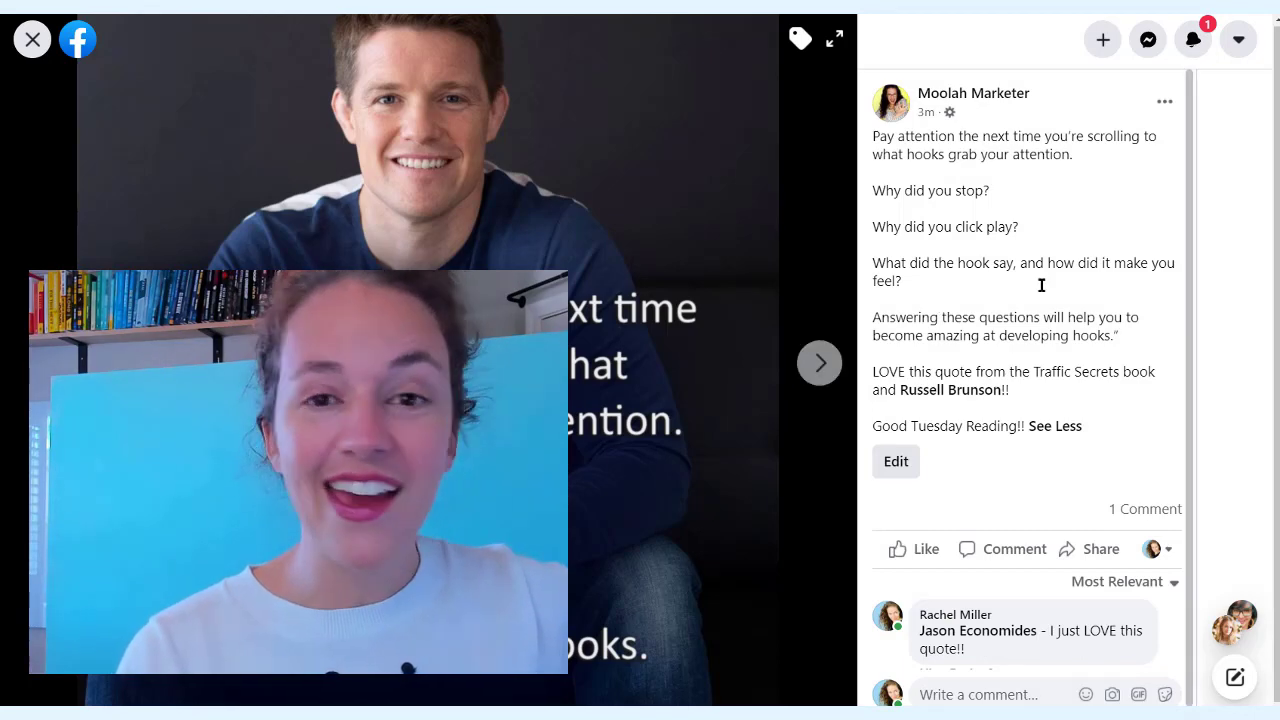
{"action": "left_click", "coordinate": [928, 393]}
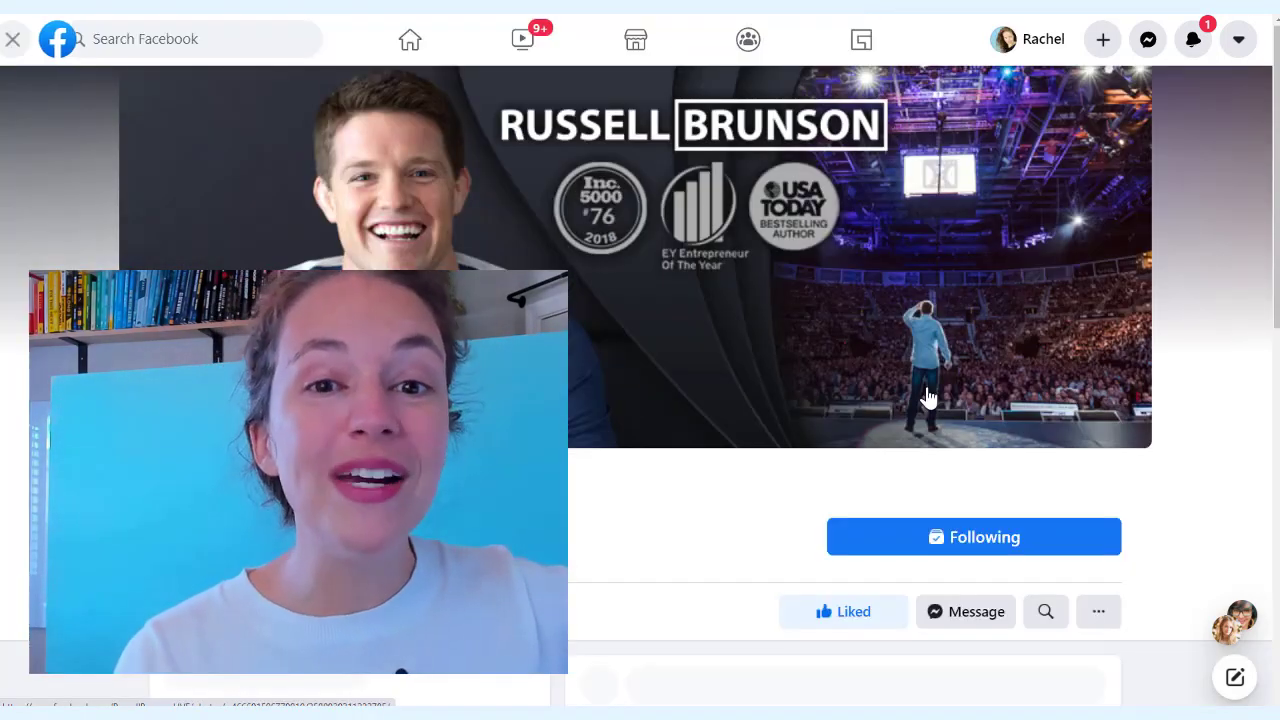
{"action": "scroll", "coordinate": [900, 330], "scroll_direction": "down", "scroll_amount": 2}
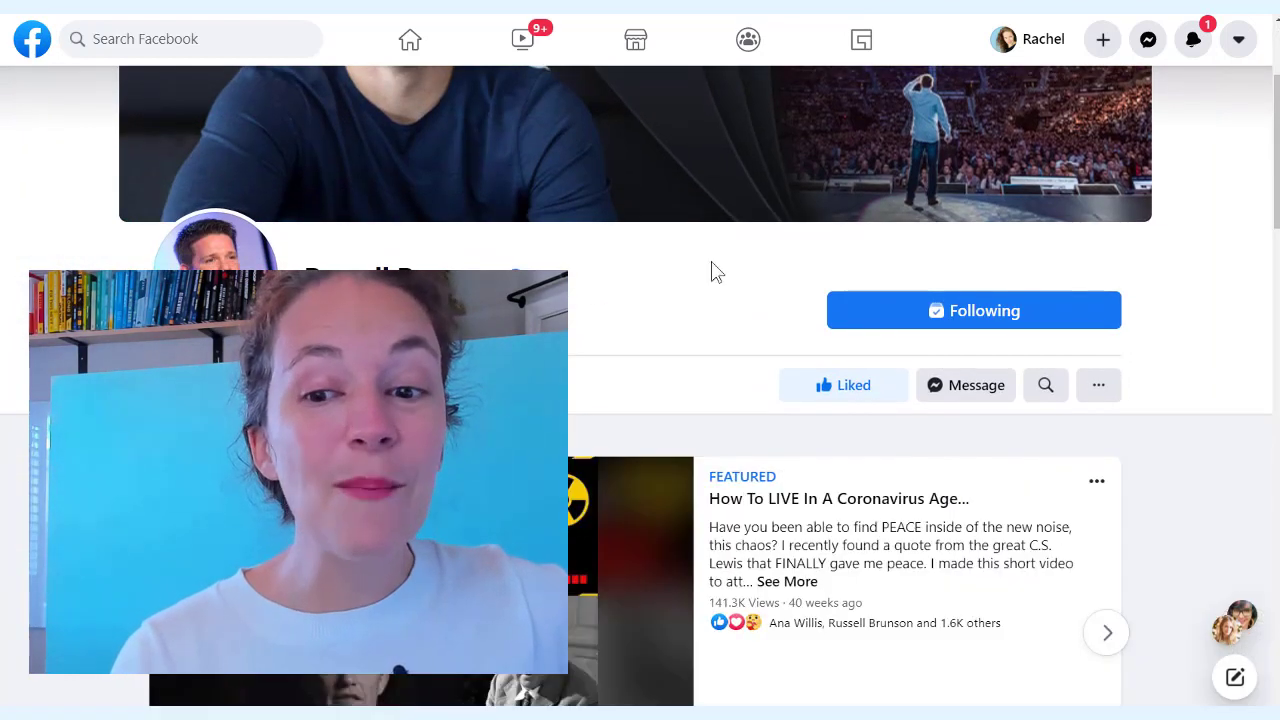
{"action": "left_click", "coordinate": [1099, 390]}
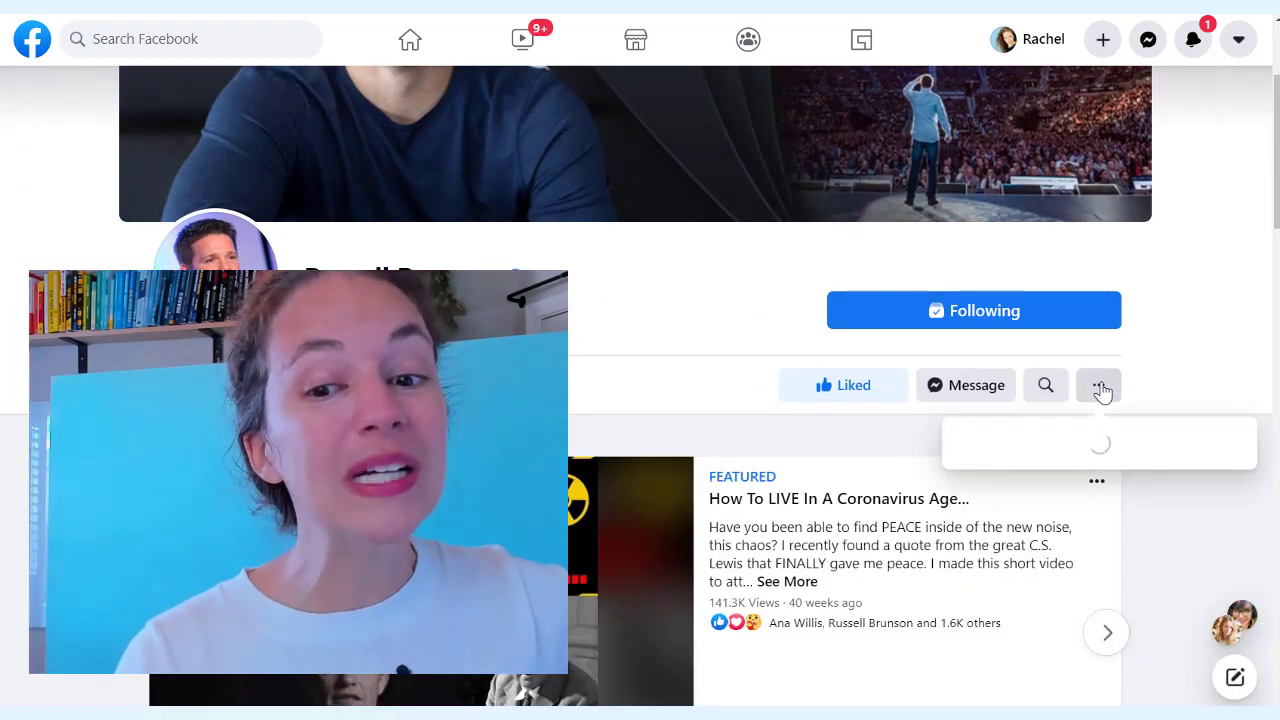
{"action": "scroll", "coordinate": [1100, 390], "scroll_direction": "down", "scroll_amount": 1}
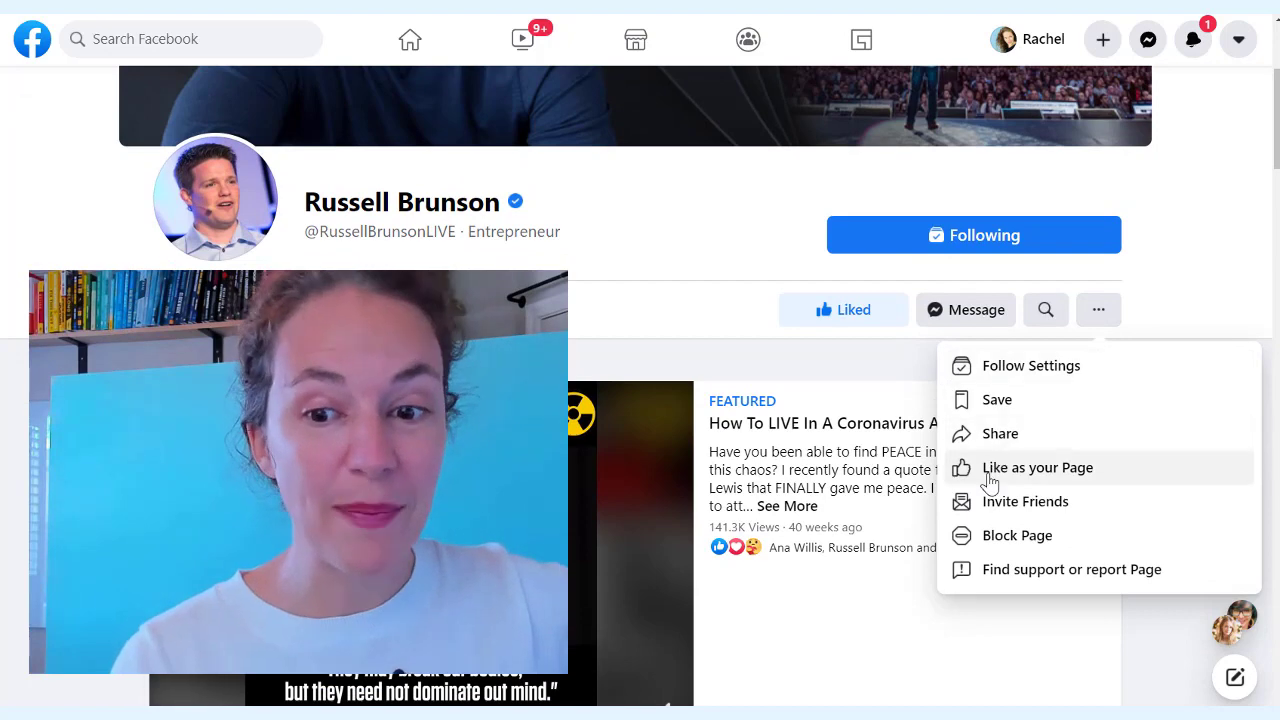
{"action": "left_click", "coordinate": [990, 480]}
{"action": "left_click", "coordinate": [676, 388]}
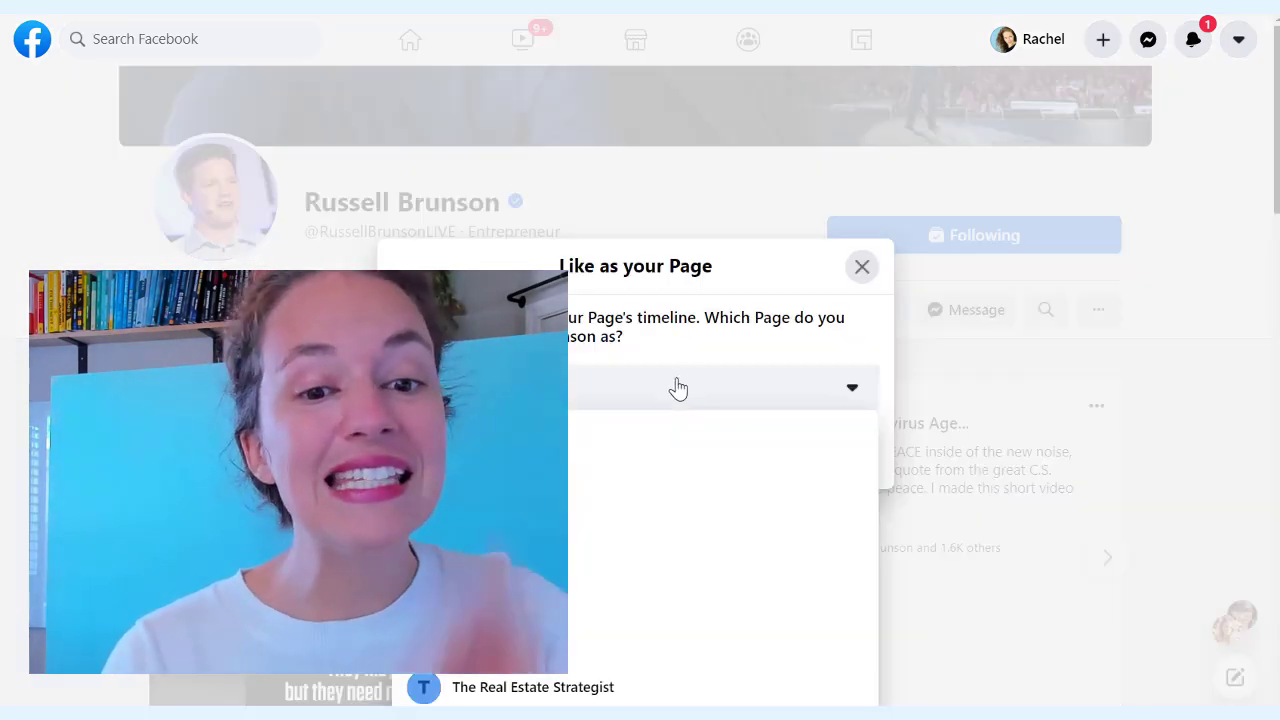
{"action": "scroll", "coordinate": [676, 388], "scroll_direction": "down", "scroll_amount": 6}
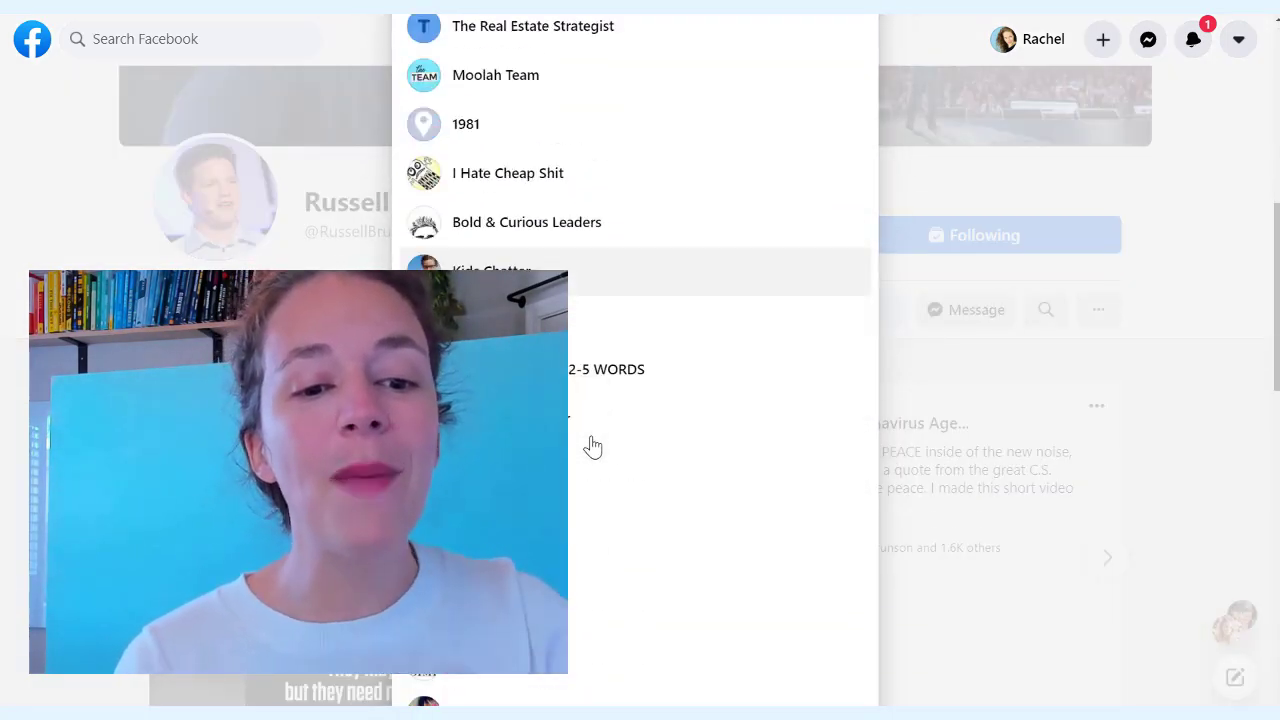
{"action": "scroll", "coordinate": [593, 447], "scroll_direction": "down", "scroll_amount": 10}
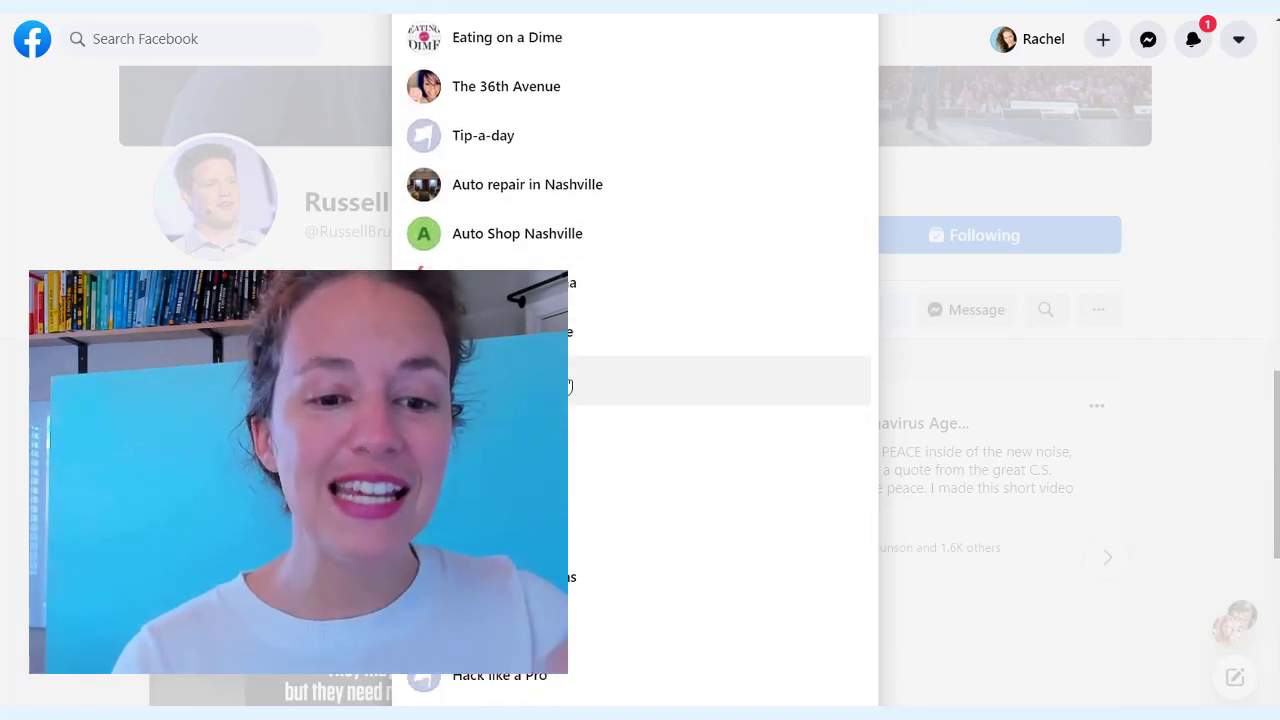
{"action": "scroll", "coordinate": [568, 385], "scroll_direction": "down", "scroll_amount": 5}
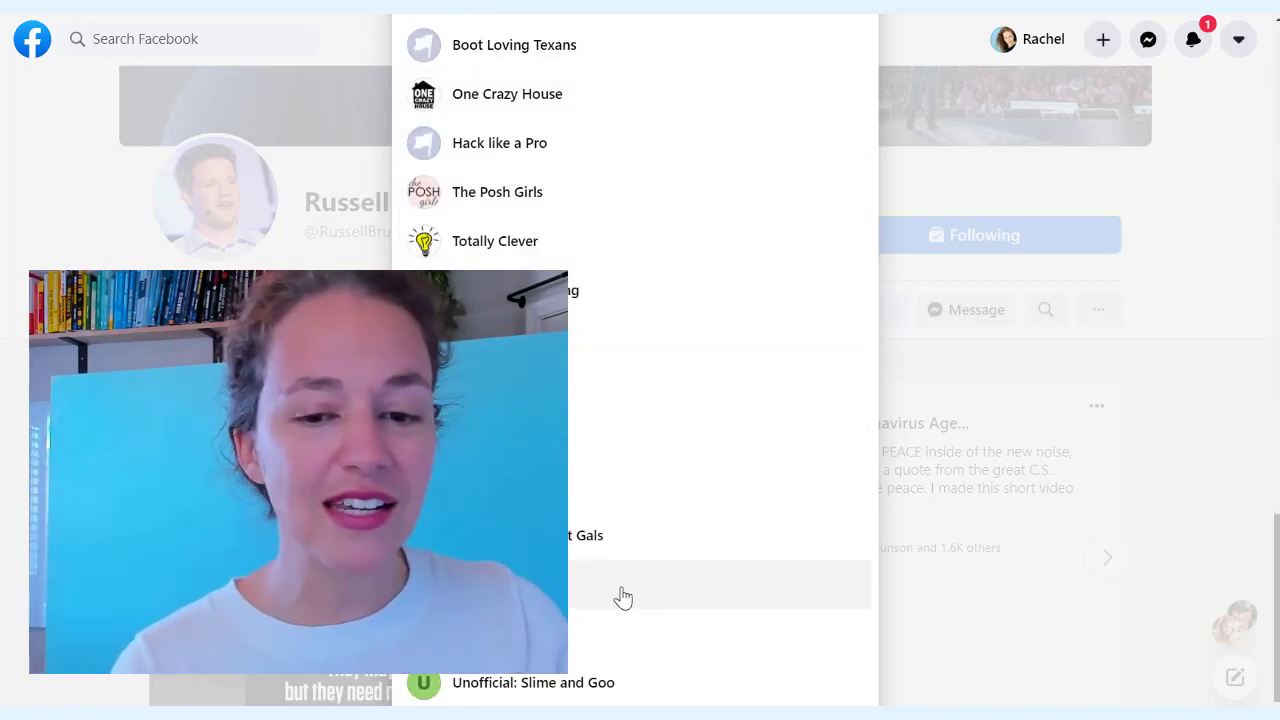
{"action": "scroll", "coordinate": [810, 550], "scroll_direction": "down", "scroll_amount": 5}
{"action": "scroll", "coordinate": [790, 510], "scroll_direction": "up", "scroll_amount": 15}
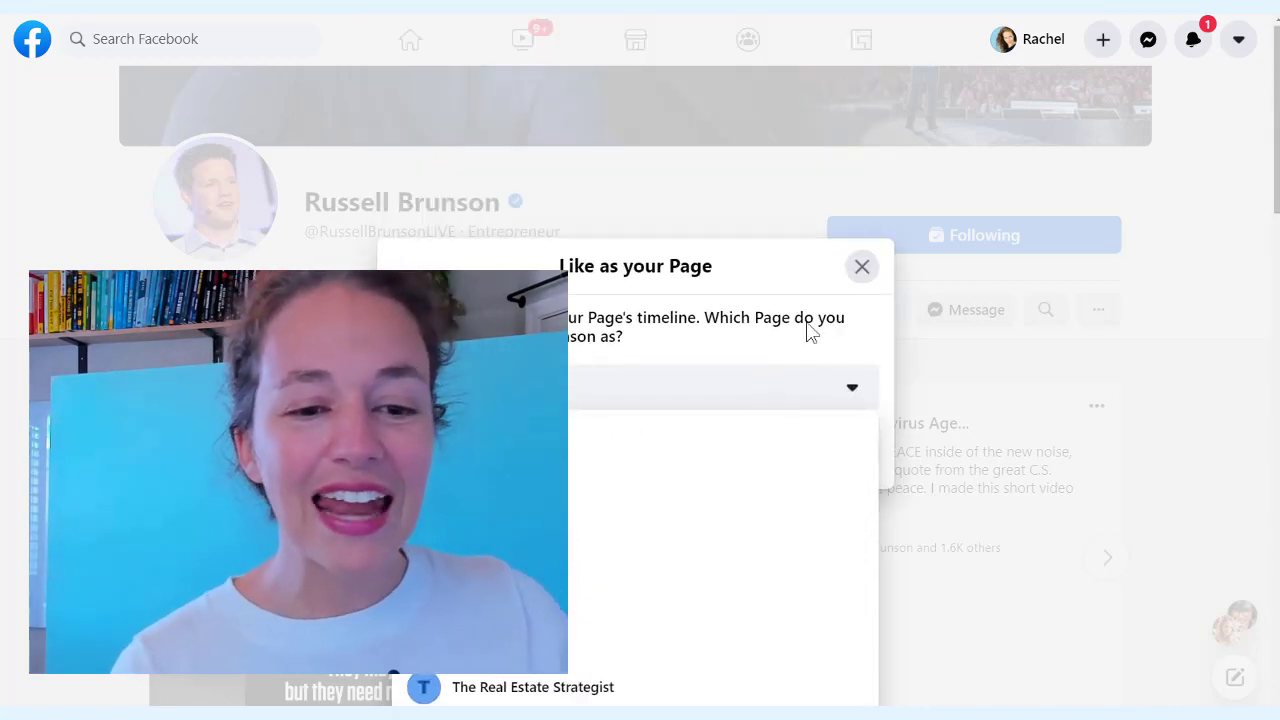
{"action": "left_click", "coordinate": [862, 266]}
{"action": "left_click", "coordinate": [866, 310]}
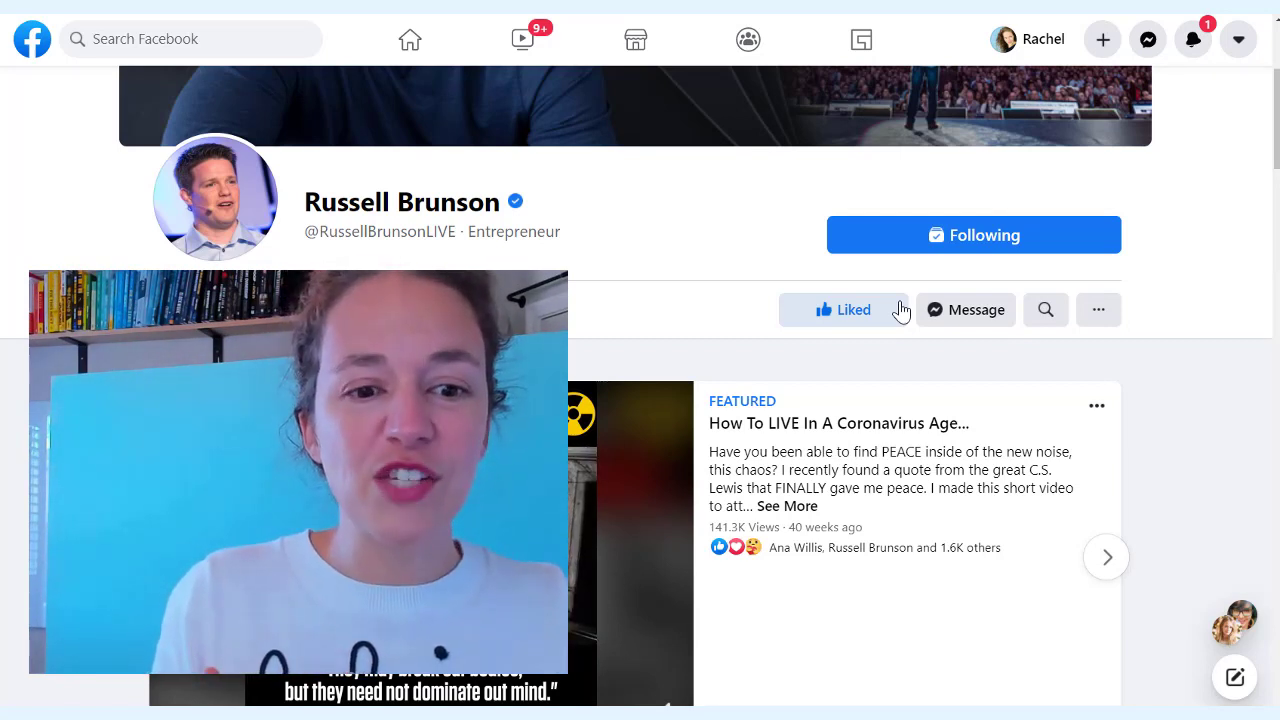
{"action": "scroll", "coordinate": [497, 186], "scroll_direction": "up", "scroll_amount": 3}
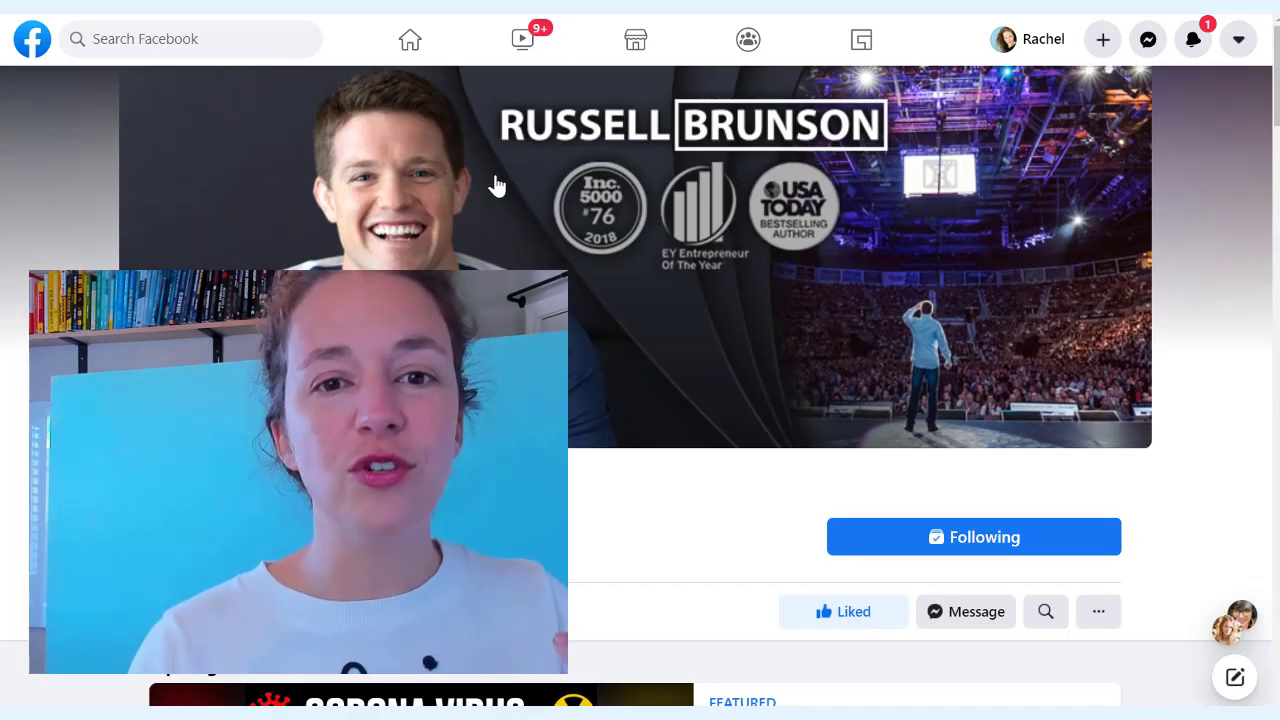